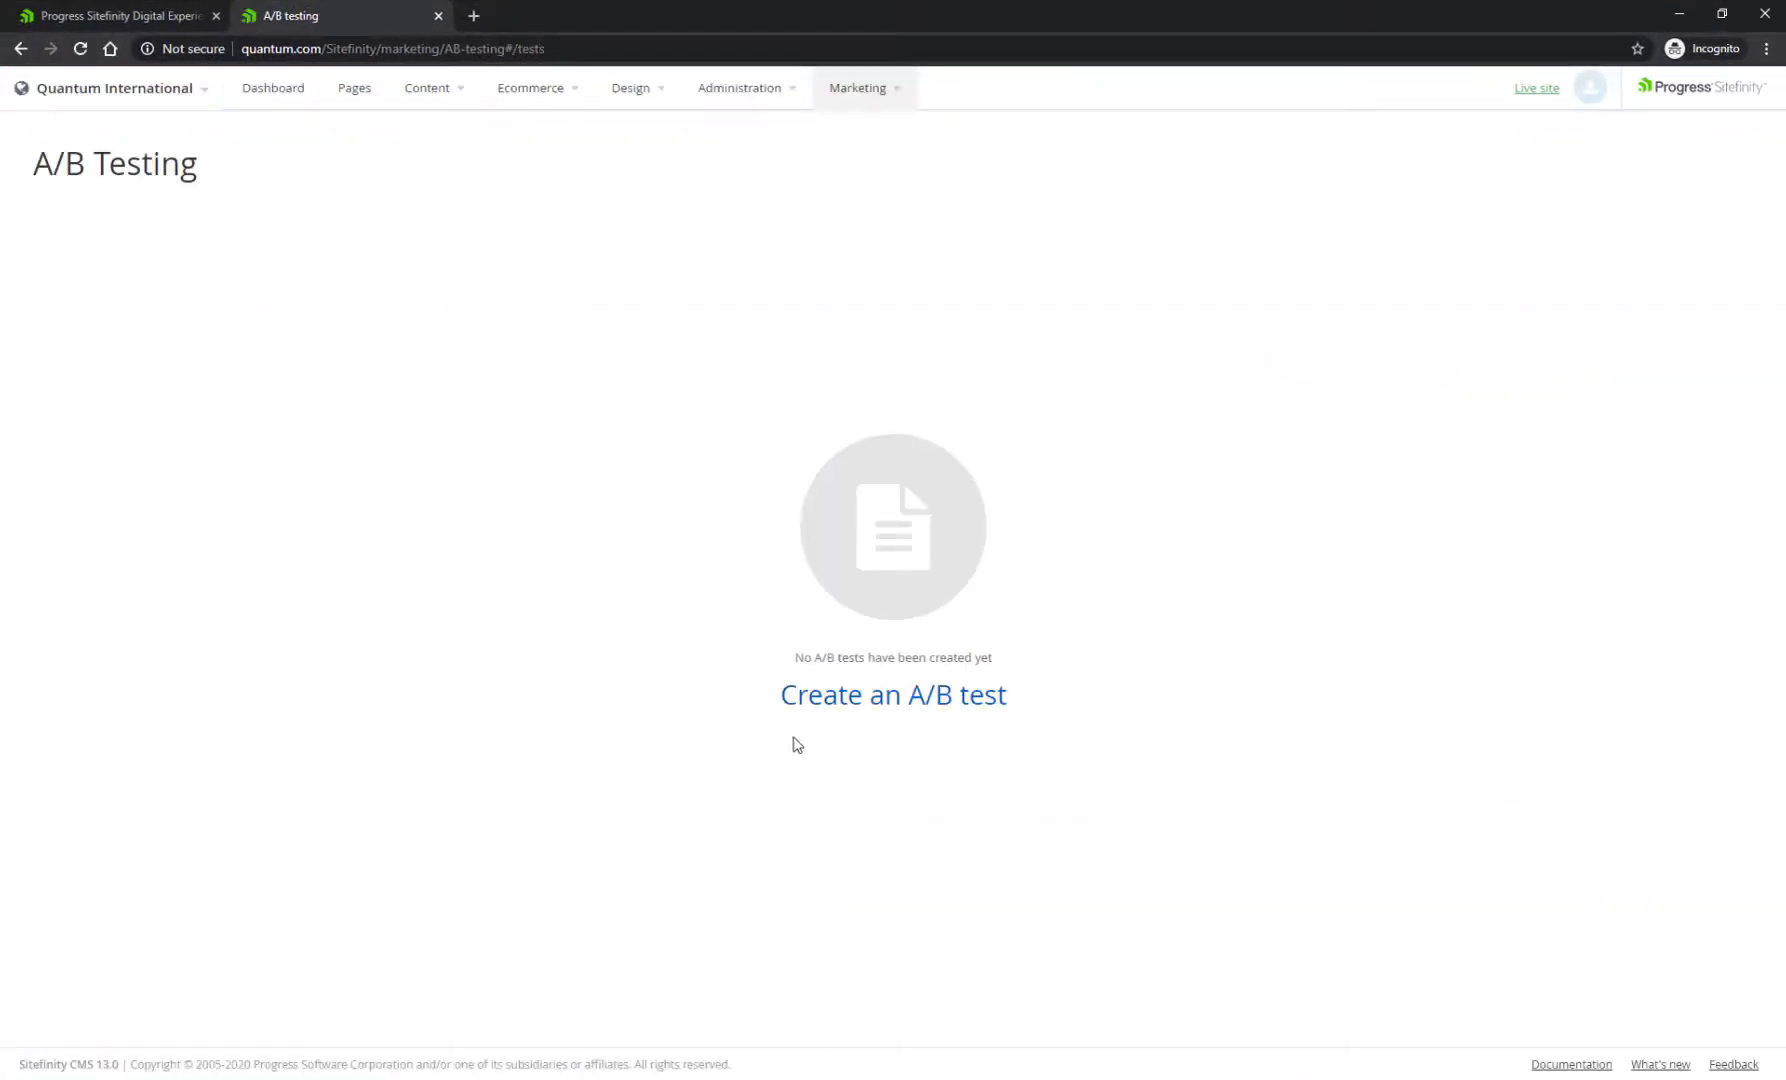
Start an A/B test titled "News Conversion Optimization" with description "Reading more news items" and start date 03/01/2020 00:00
left_click(995, 708)
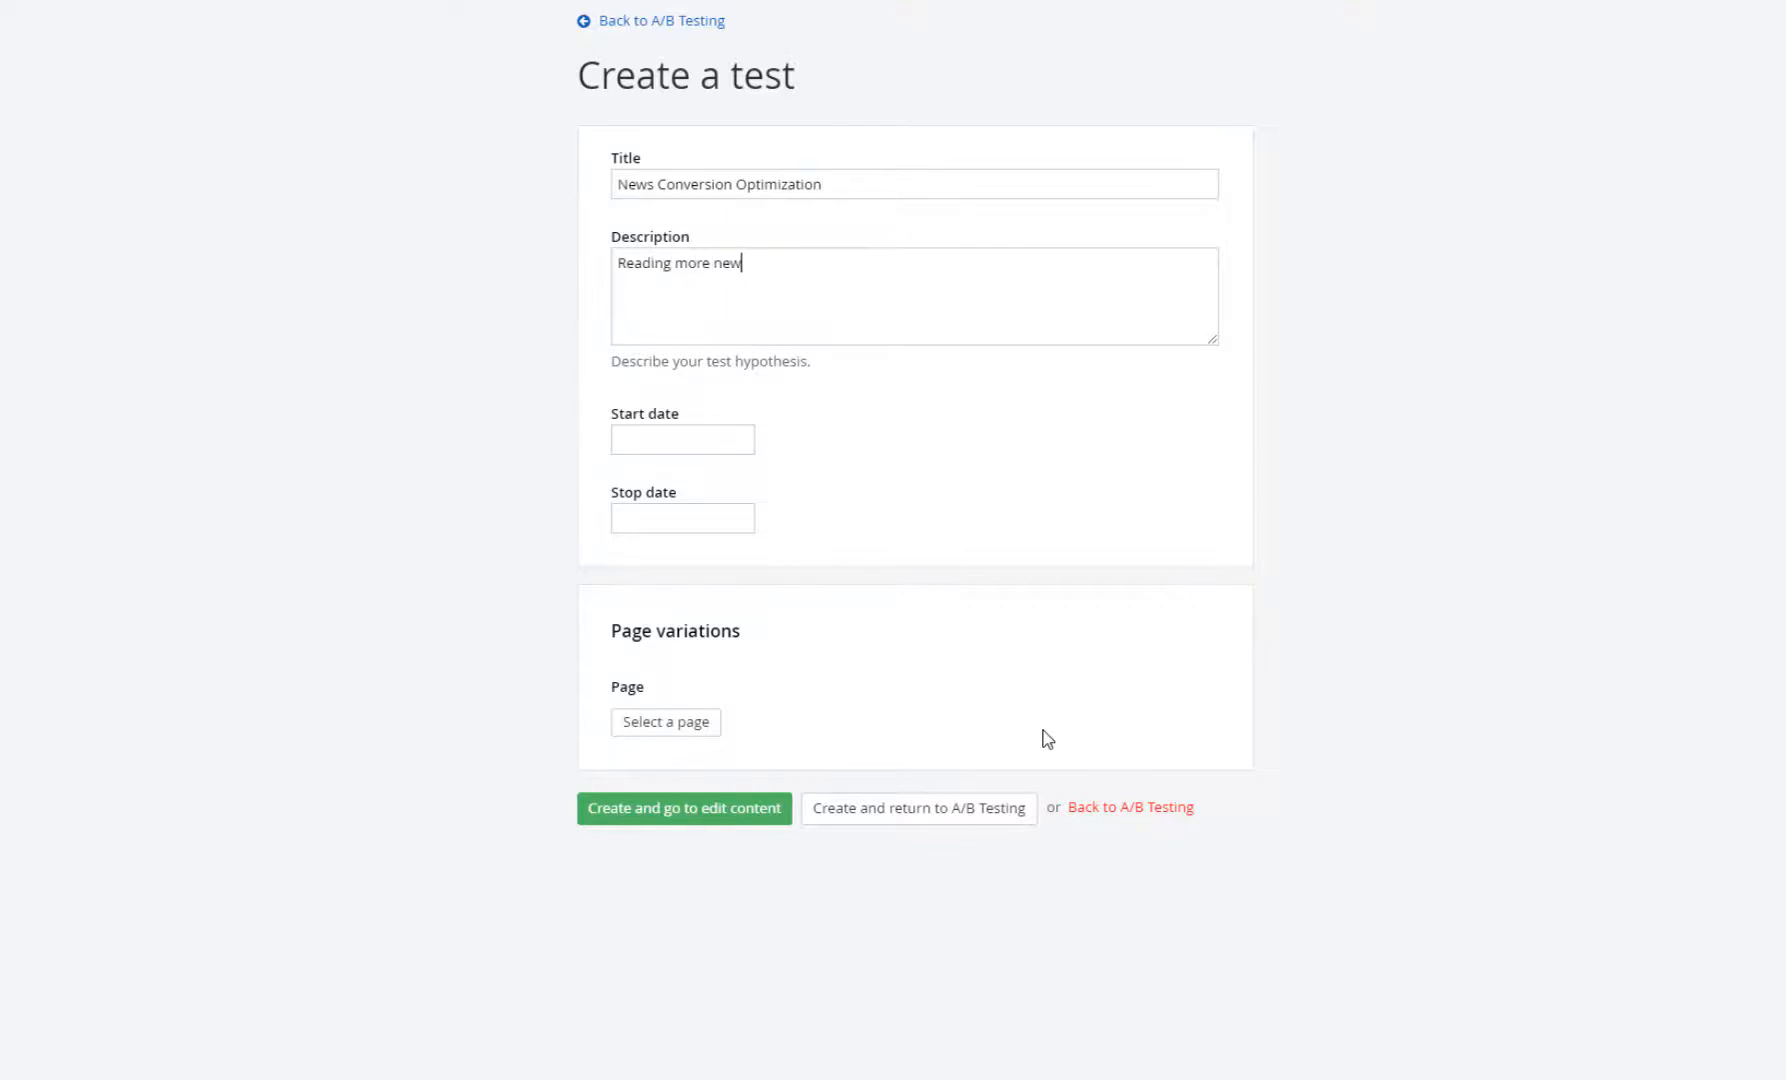
left_click(735, 444)
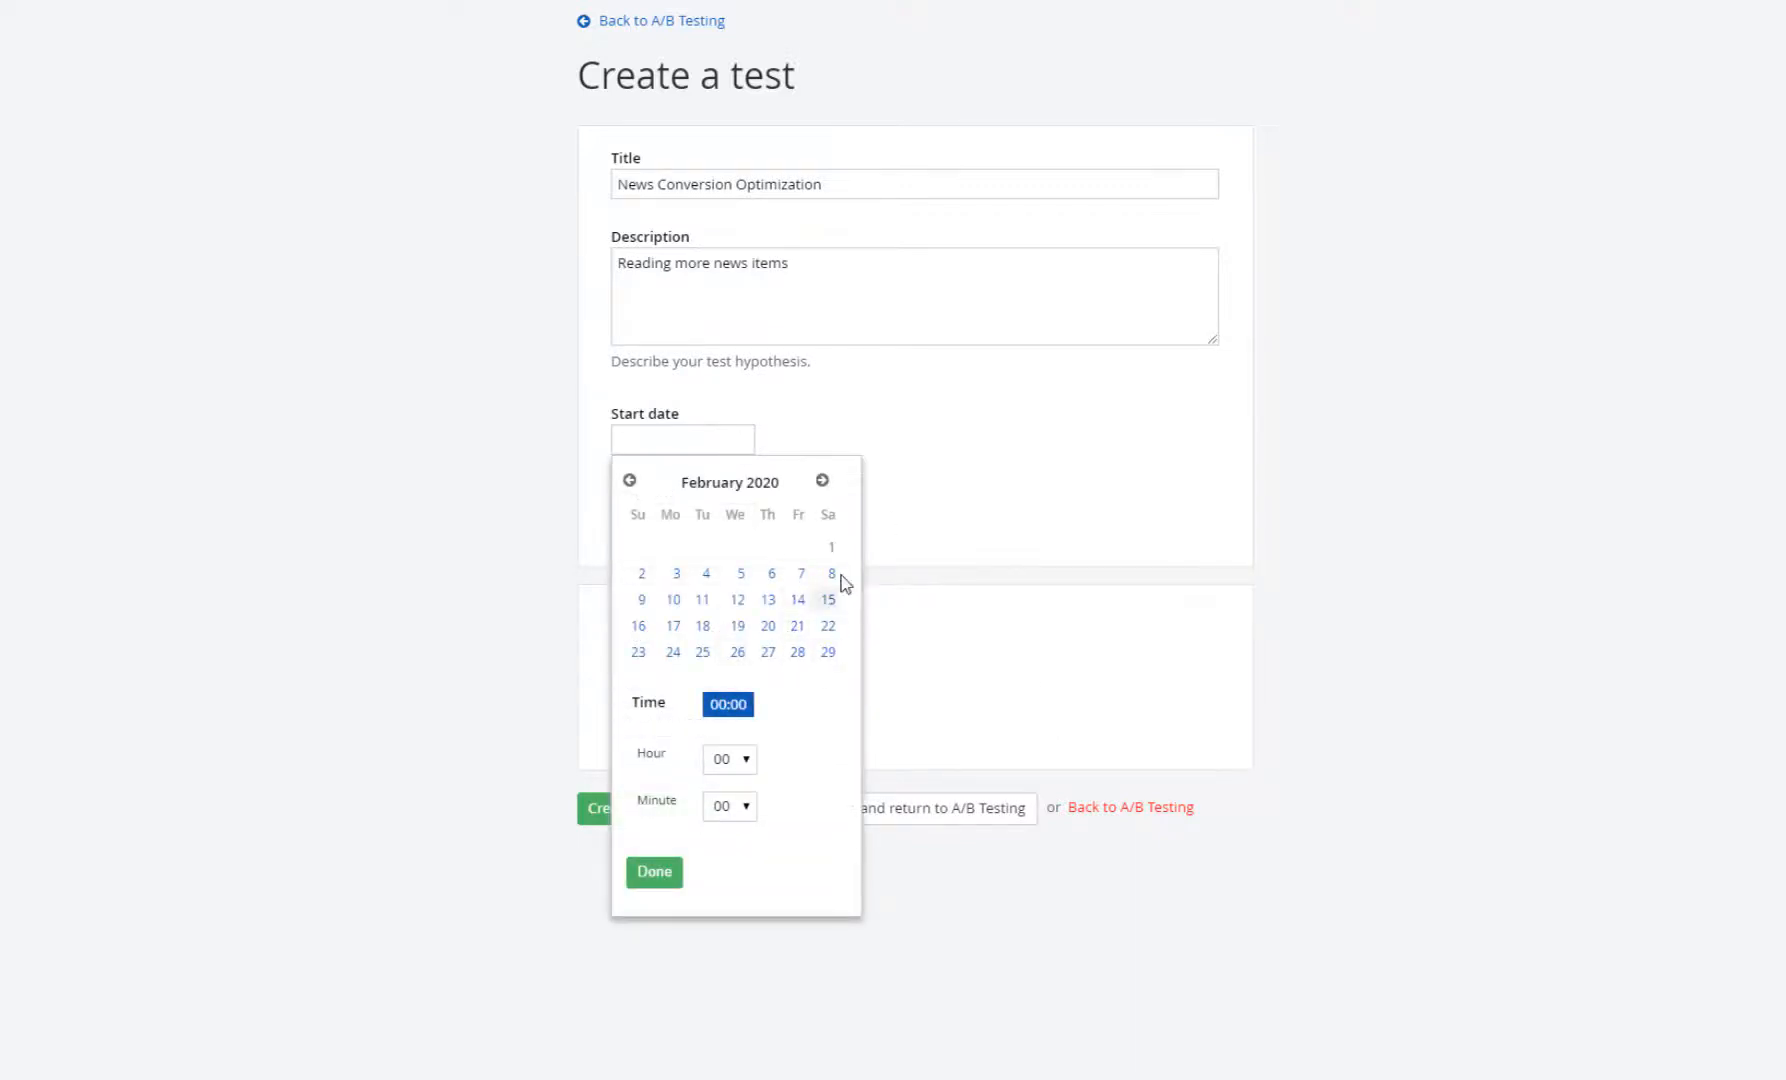
left_click(822, 481)
left_click(636, 547)
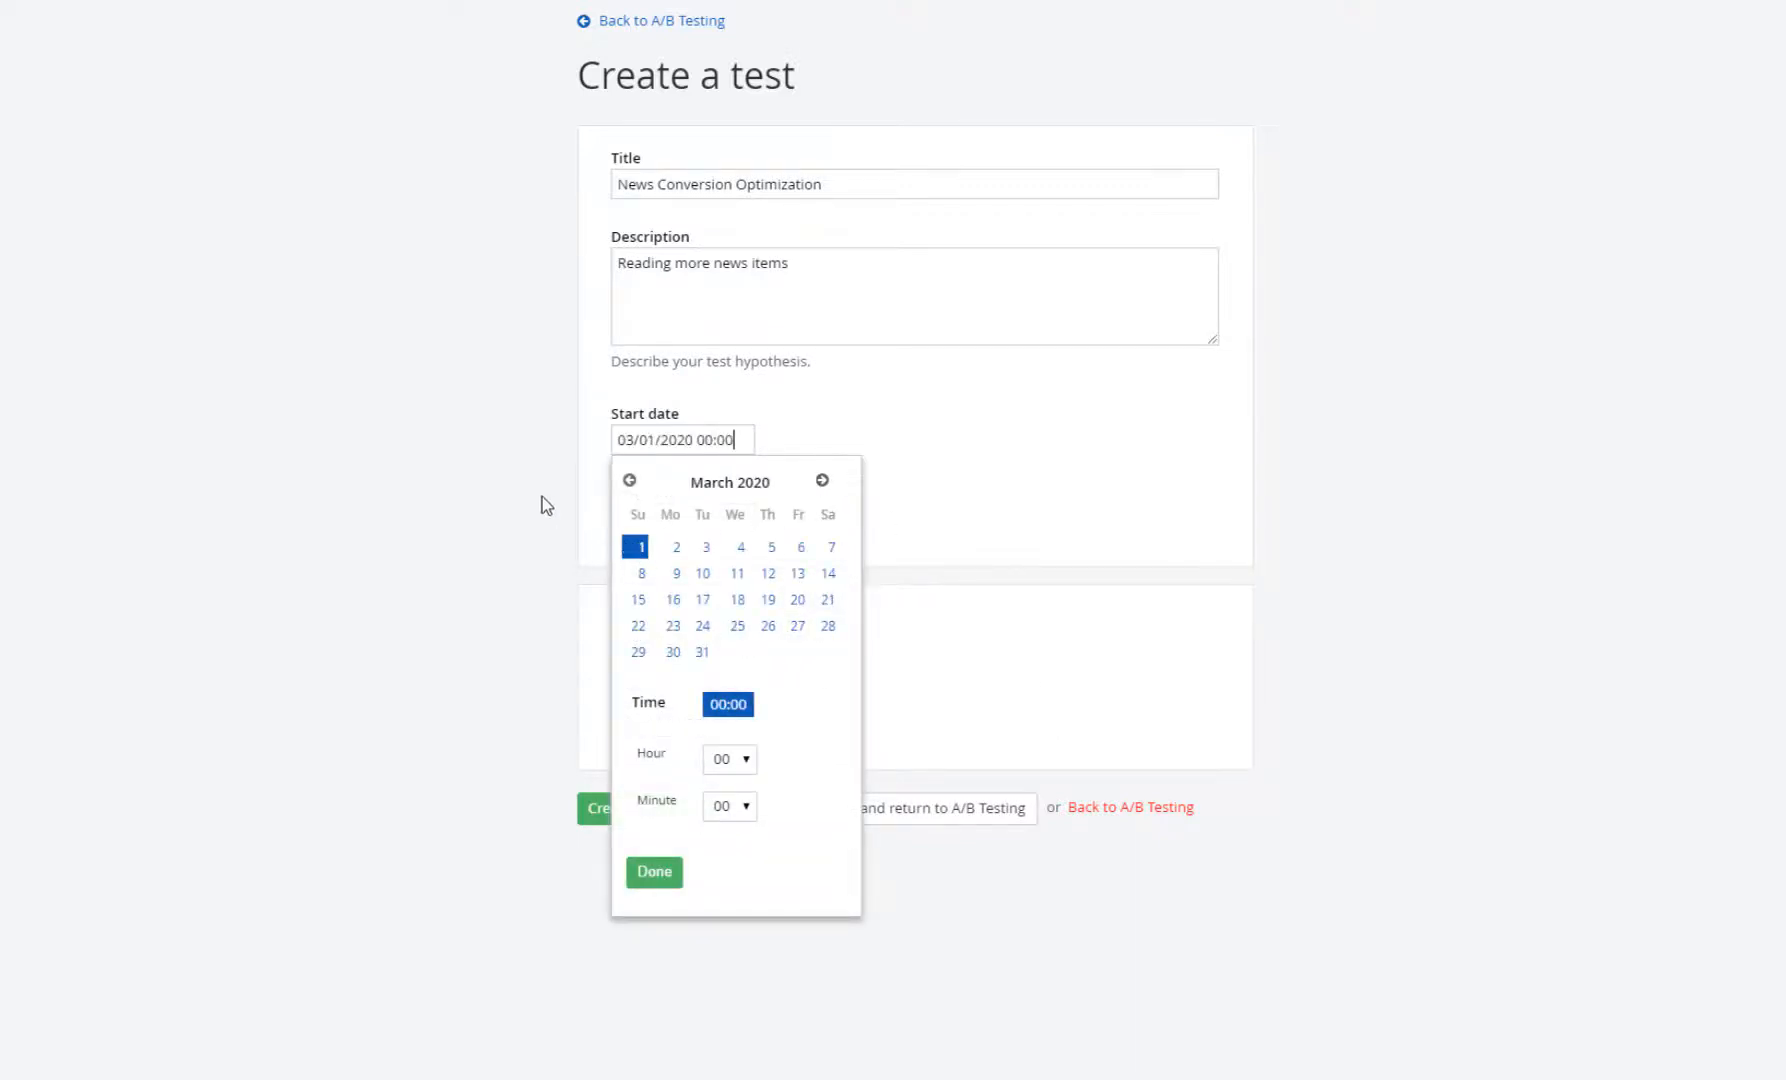
left_click(546, 503)
Set the test's stop date to 03/31/2020 at 19:00
left_click(698, 516)
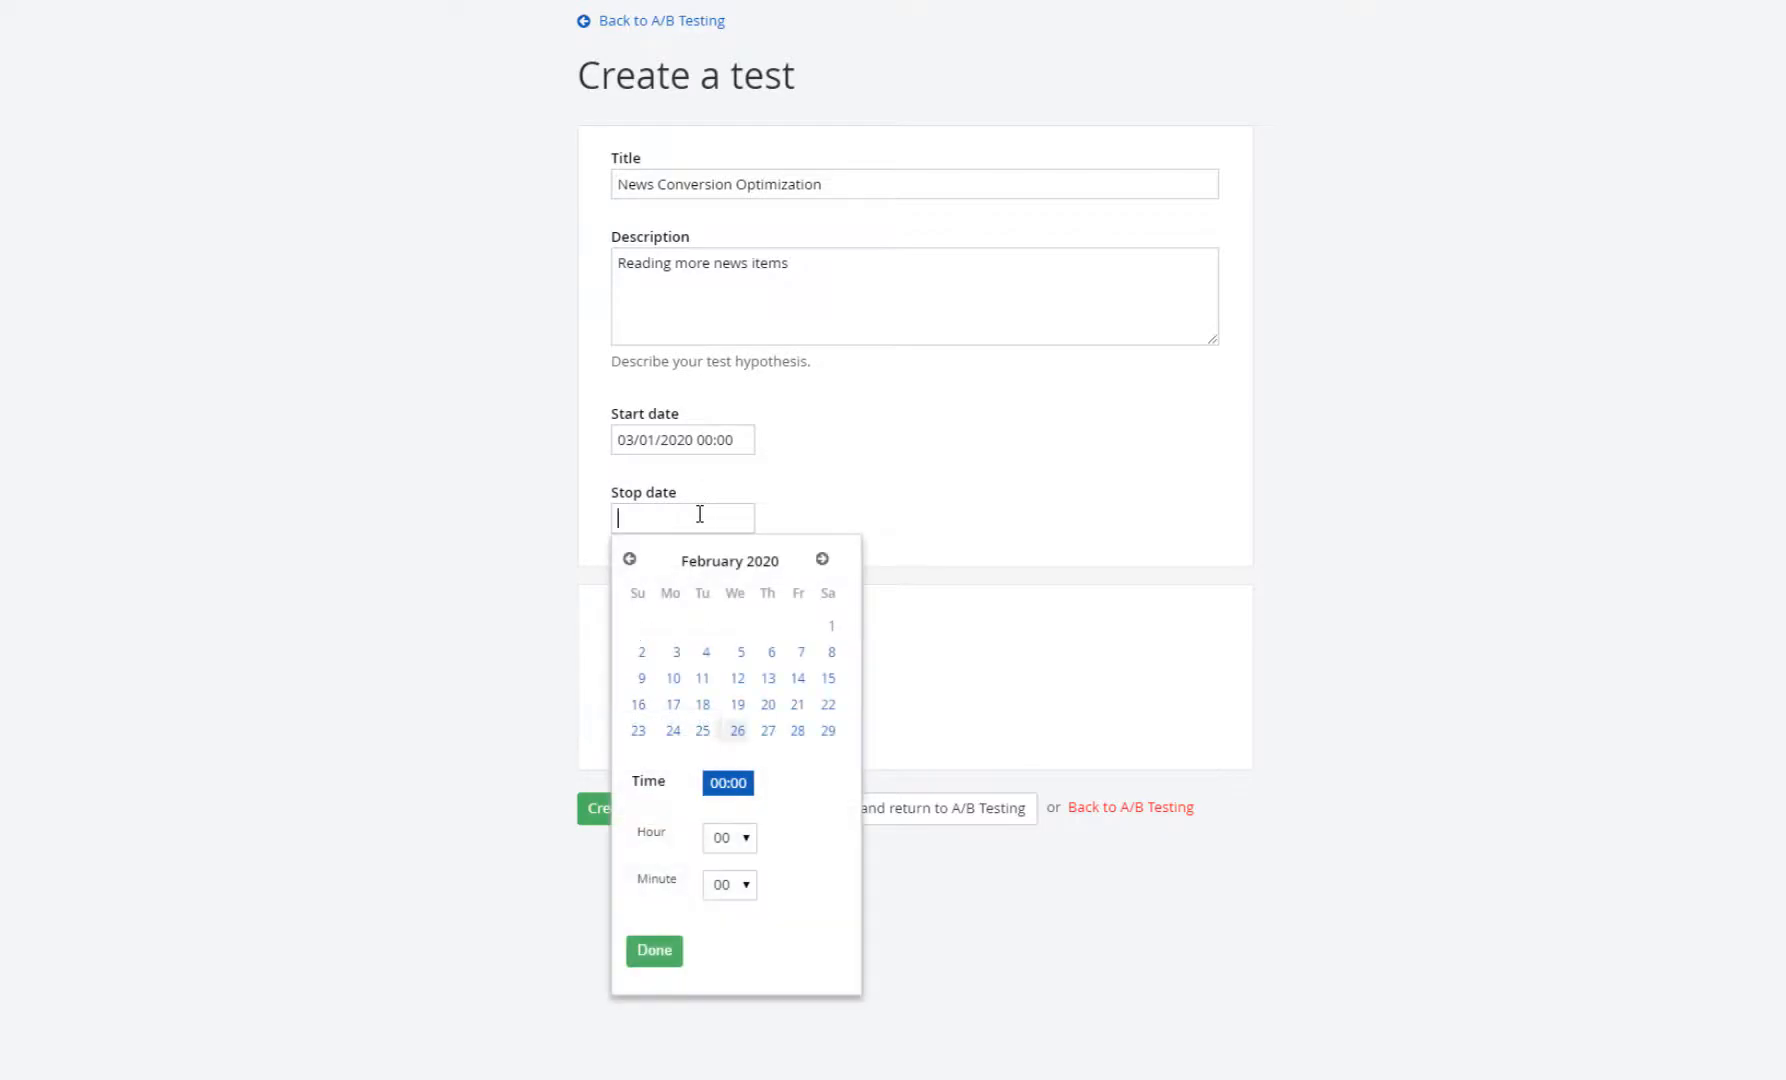
left_click(837, 564)
left_click(704, 732)
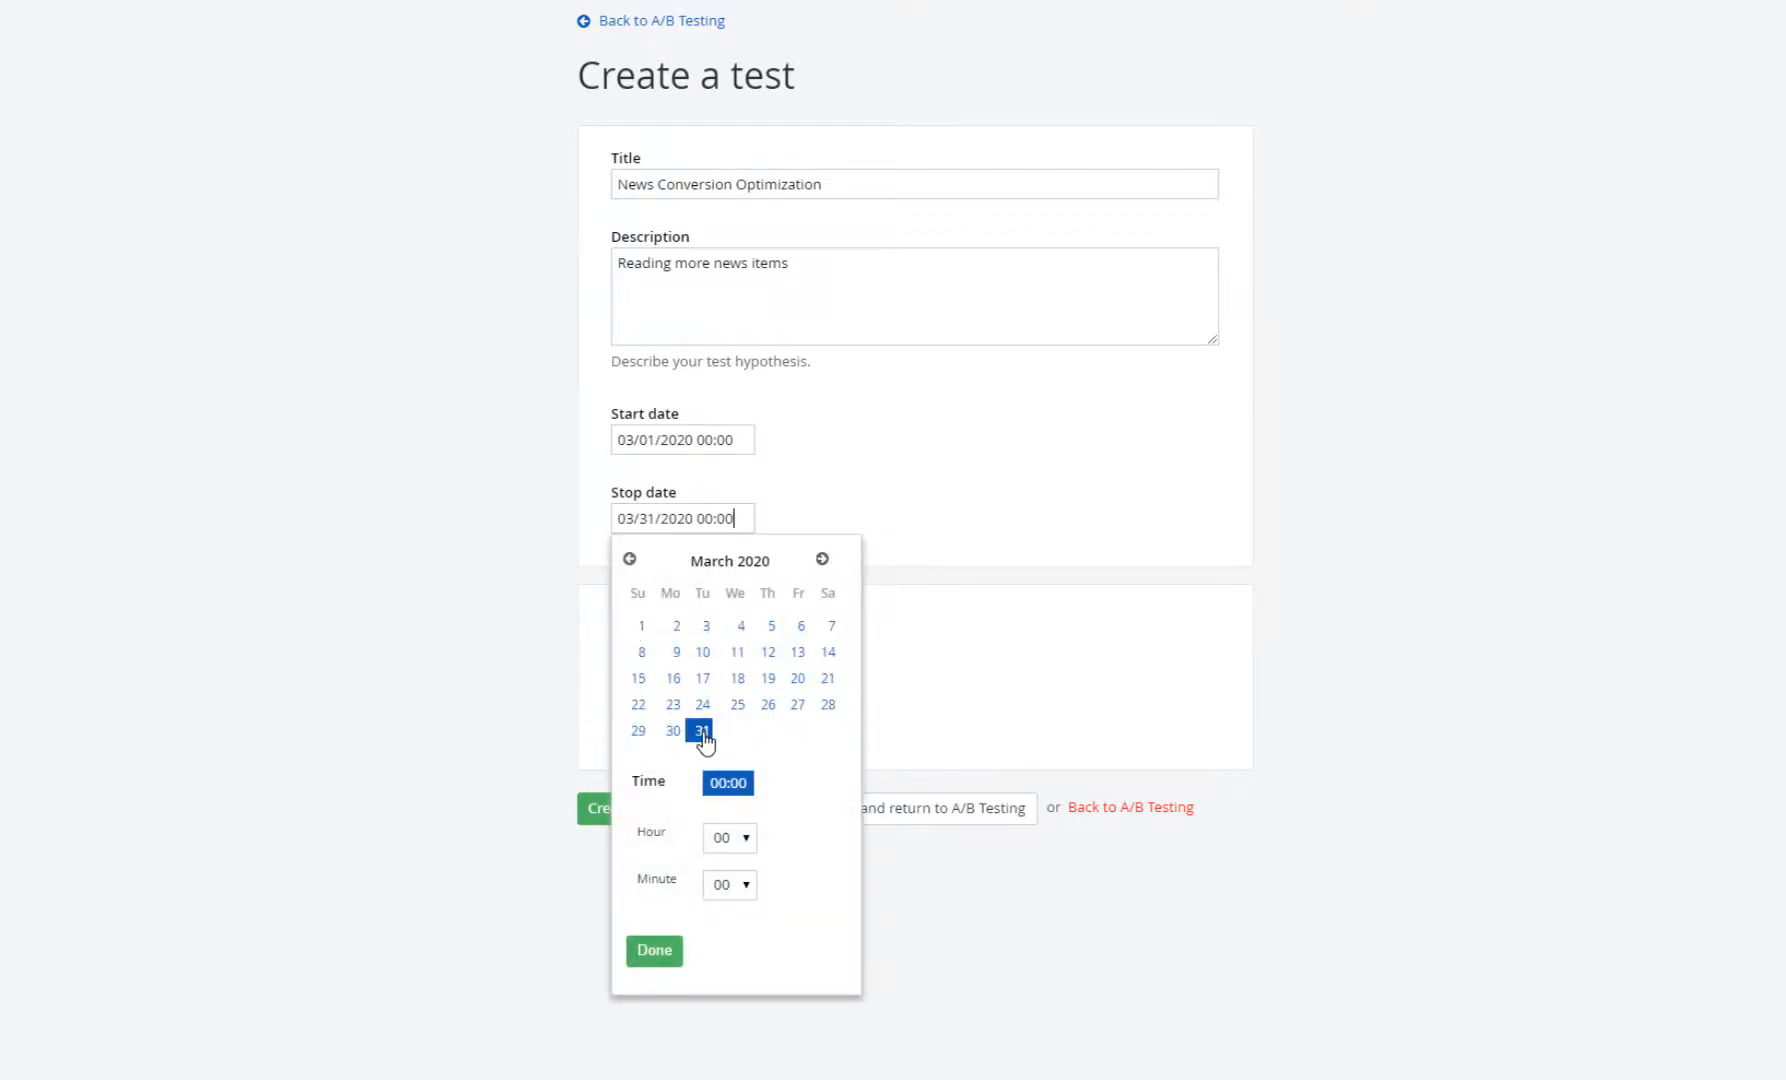
left_click(745, 848)
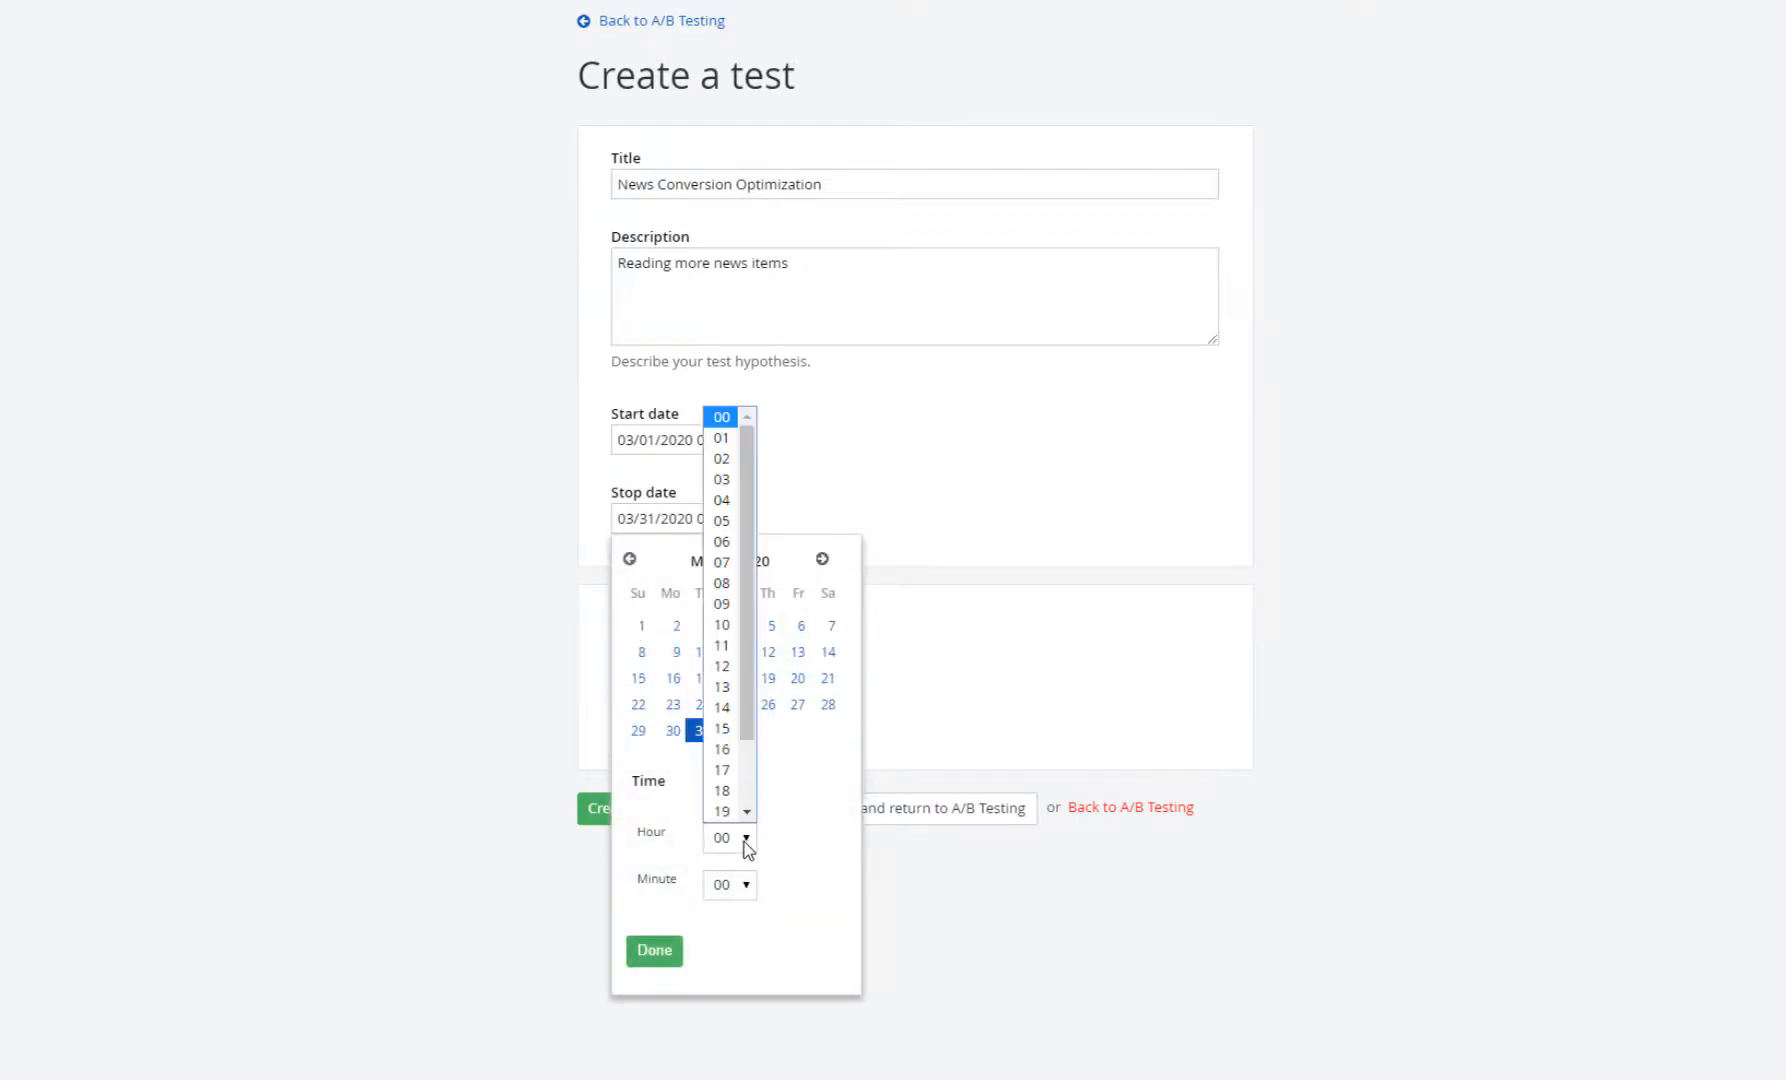
left_click(722, 806)
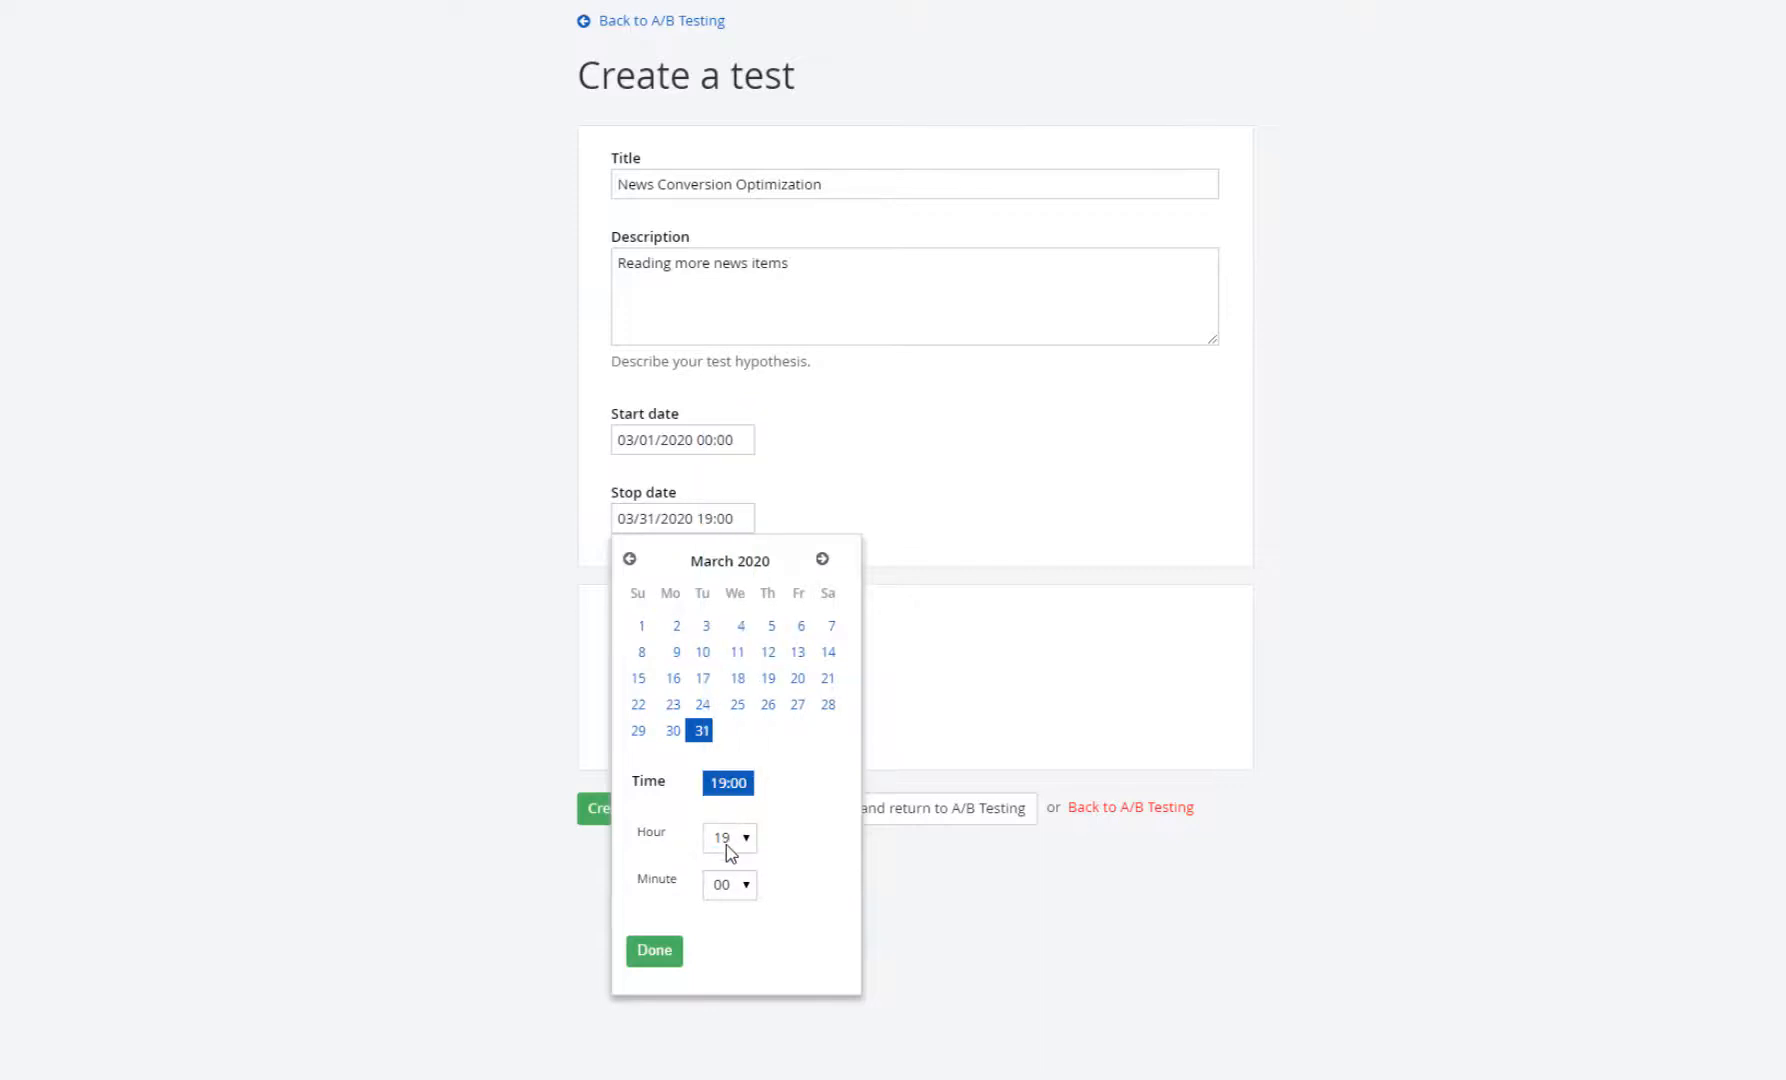
left_click(673, 965)
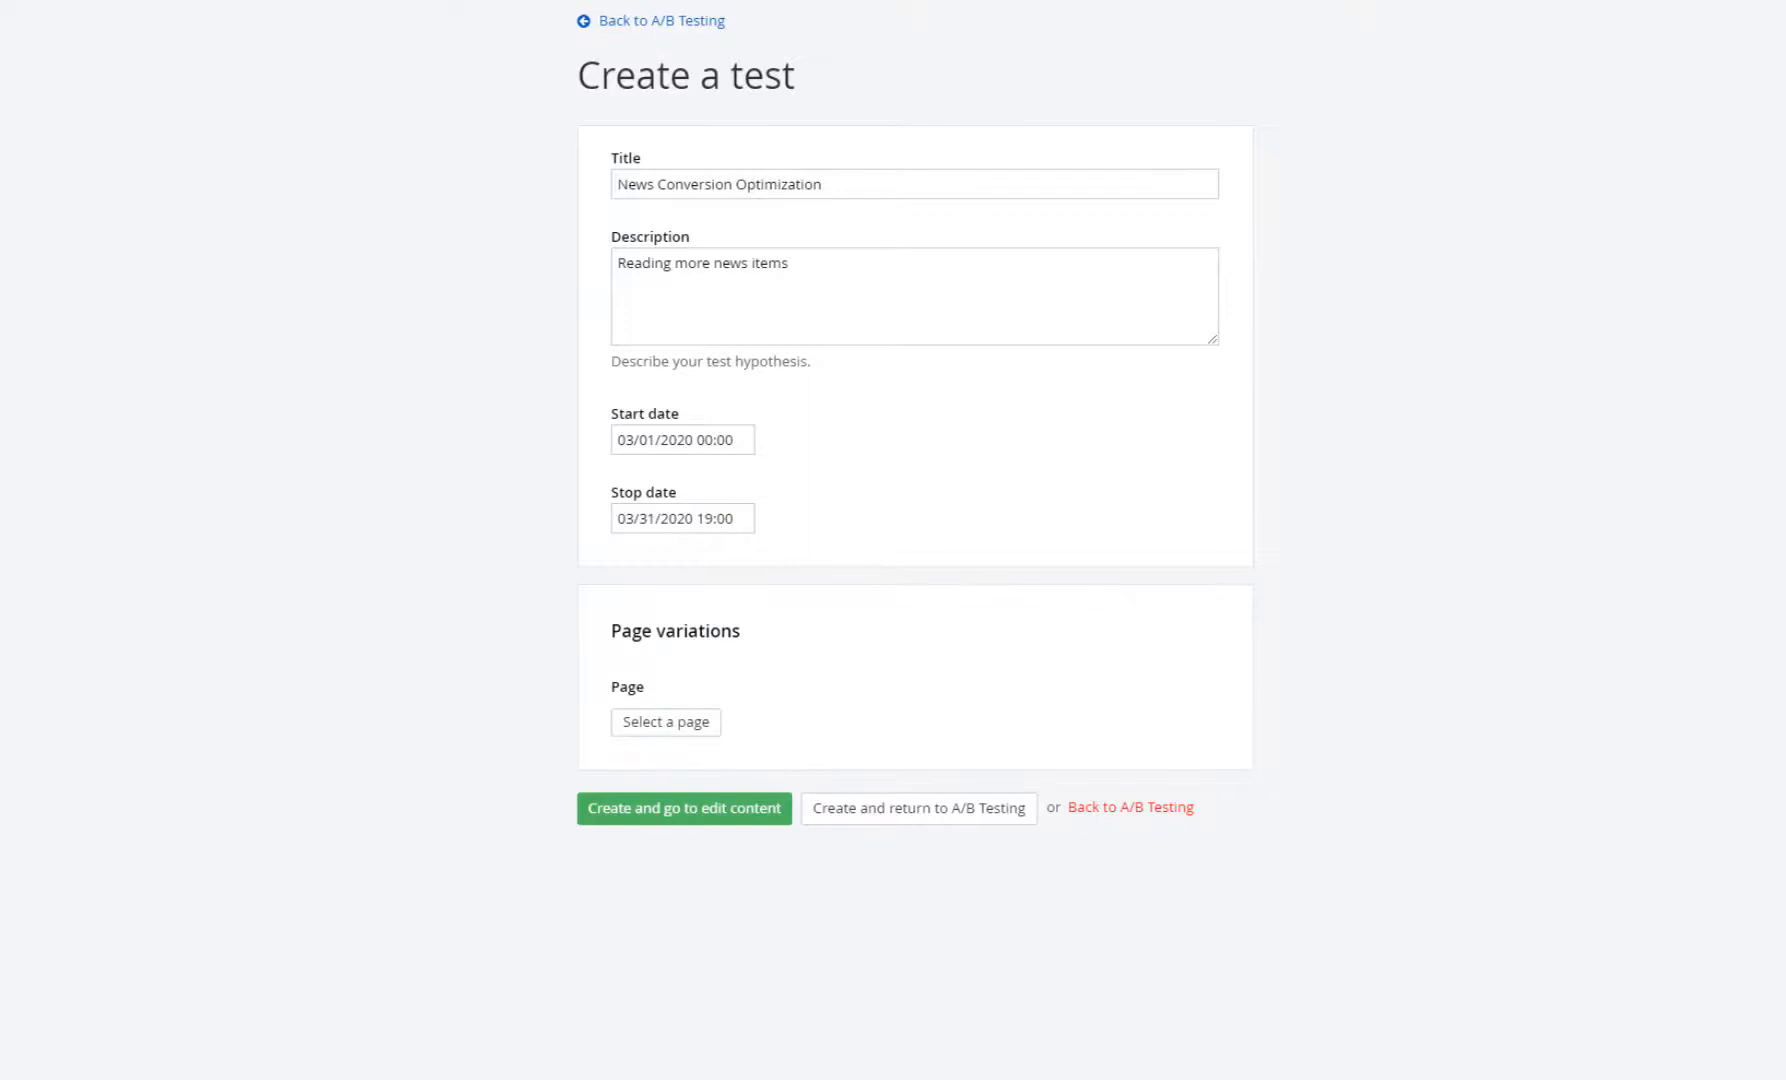
Choose the English version of the Home page as the page to test
left_click(706, 737)
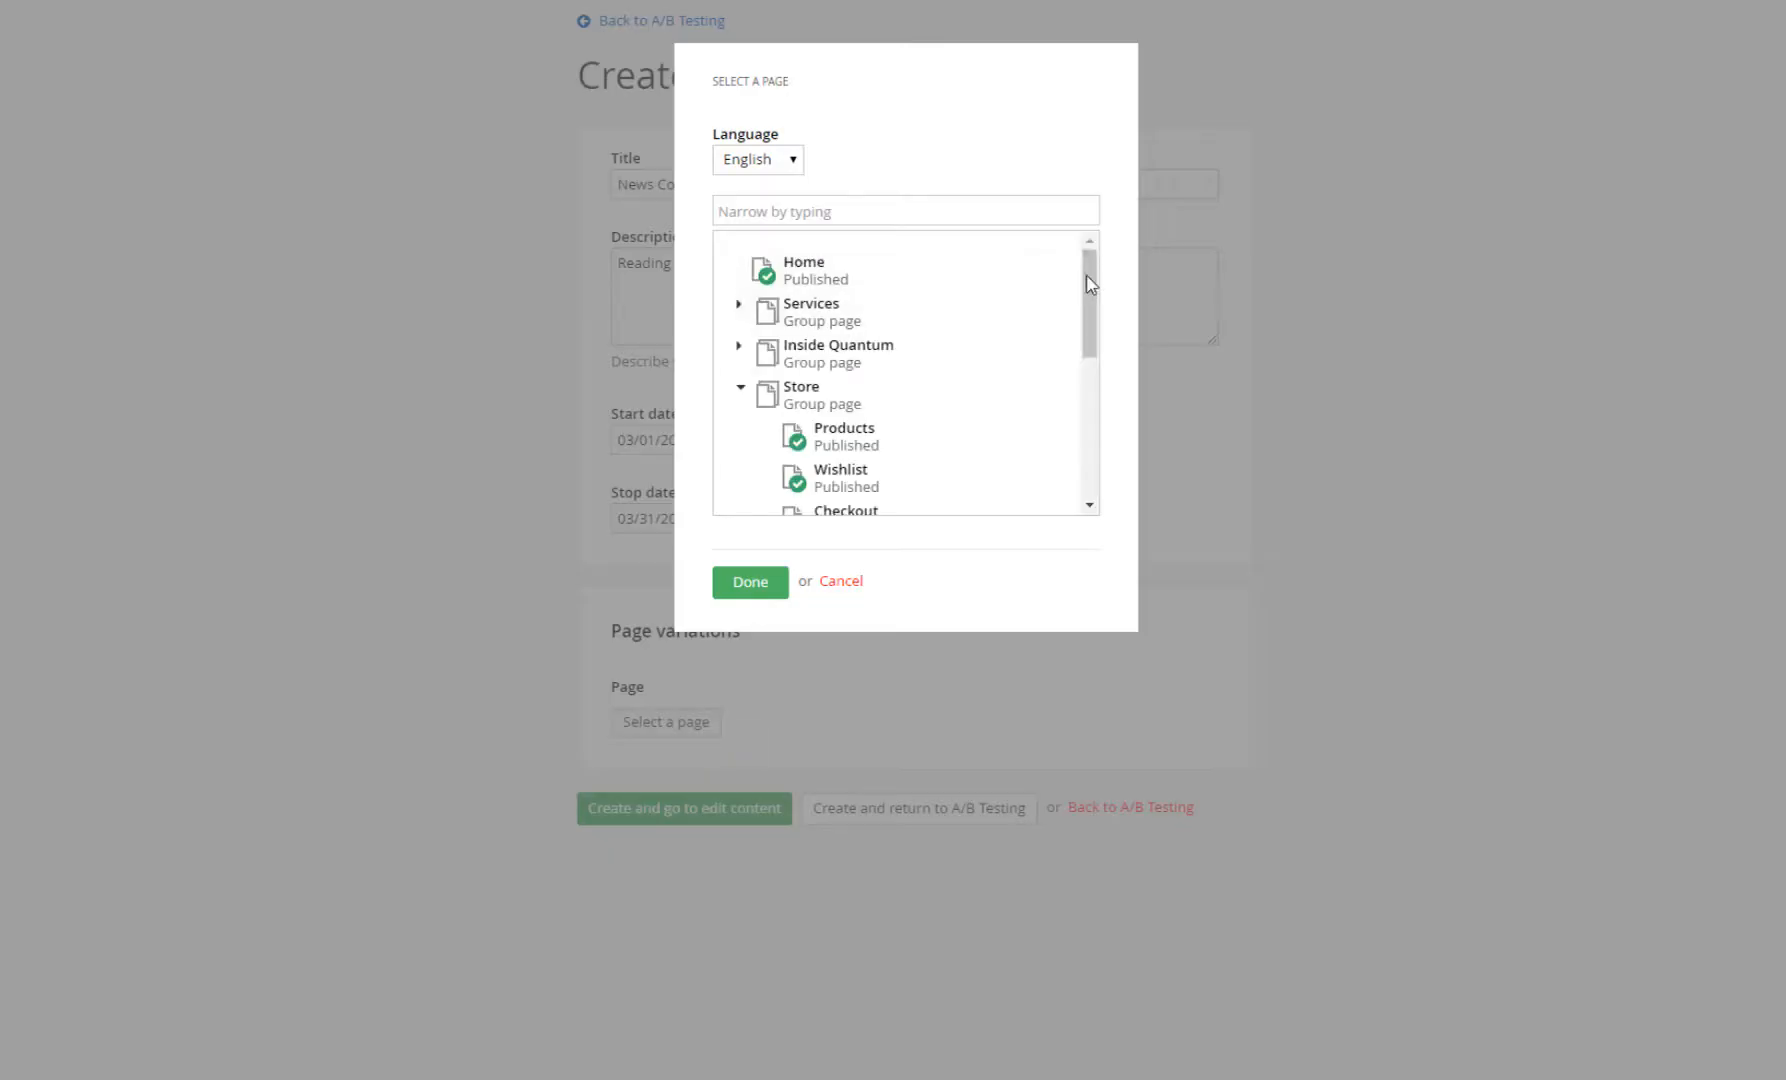
mouse_move(1090, 282)
left_mouse_down()
mouse_move(1098, 448)
mouse_move(1105, 262)
left_mouse_up()
left_click(740, 388)
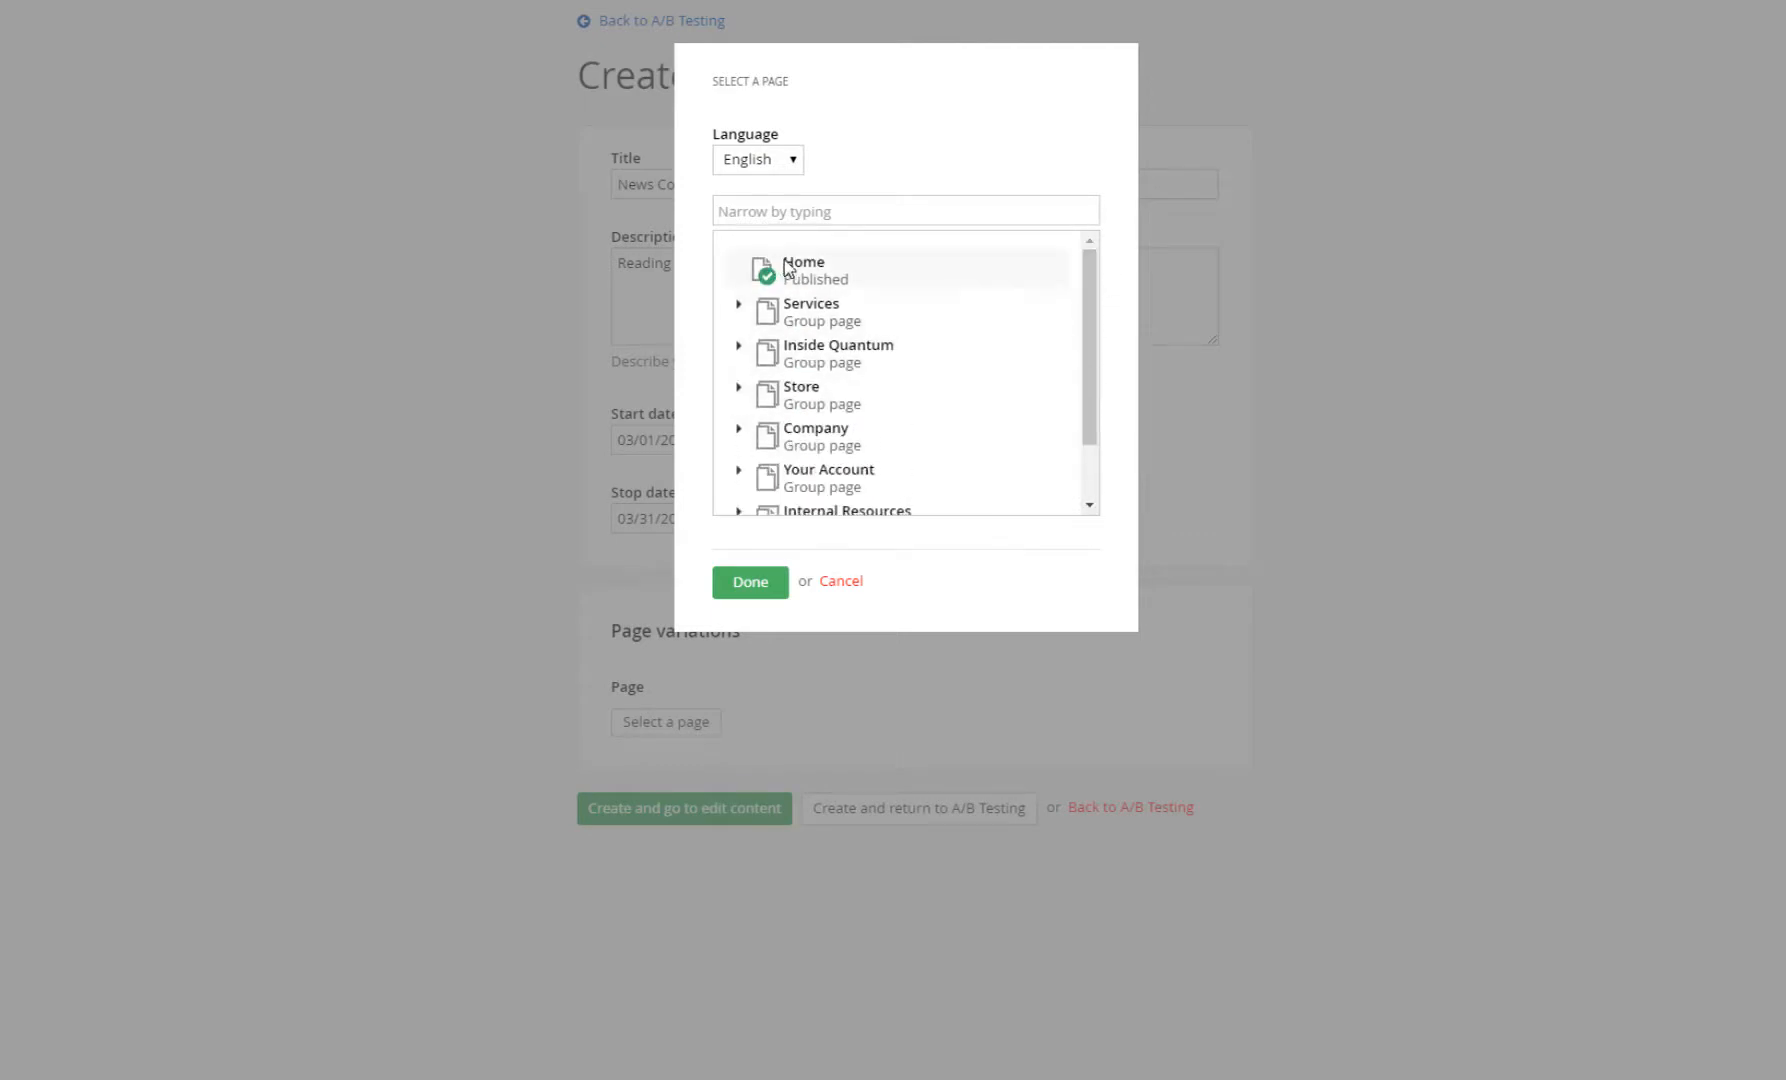
left_click(781, 157)
left_click(772, 207)
left_click(786, 162)
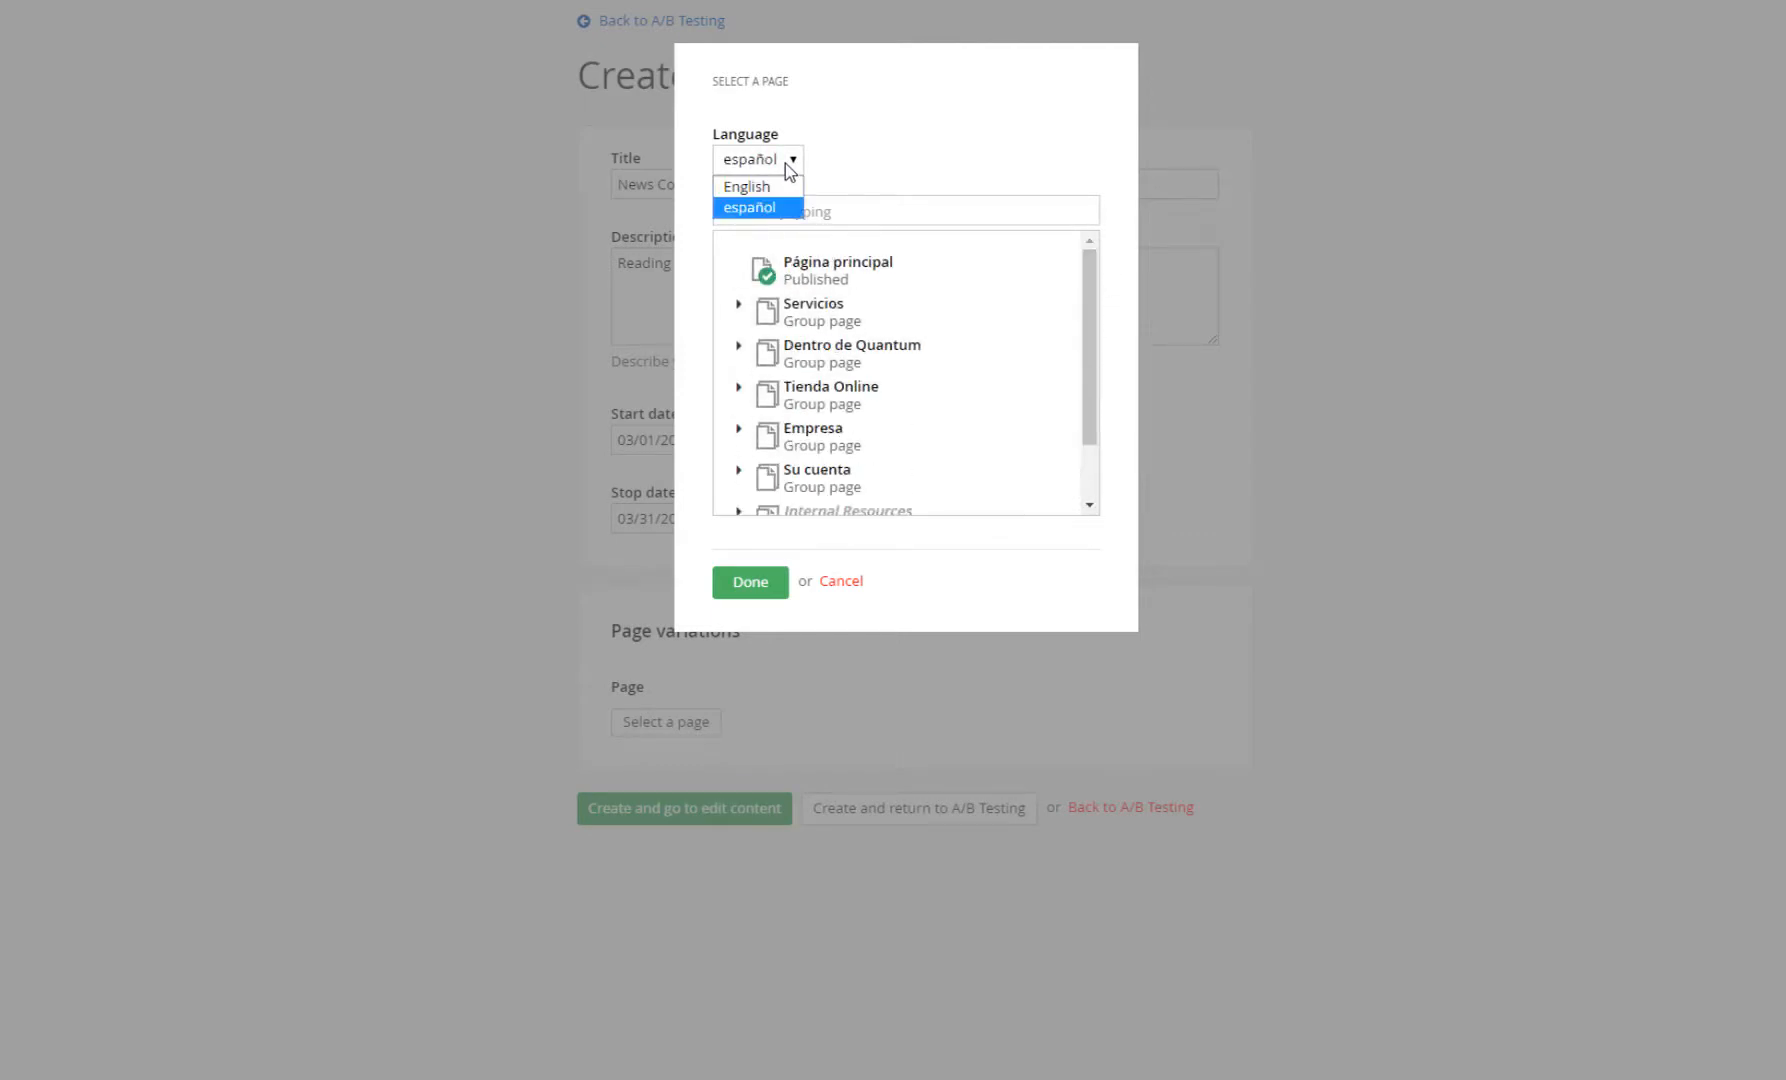
left_click(780, 188)
left_click(827, 274)
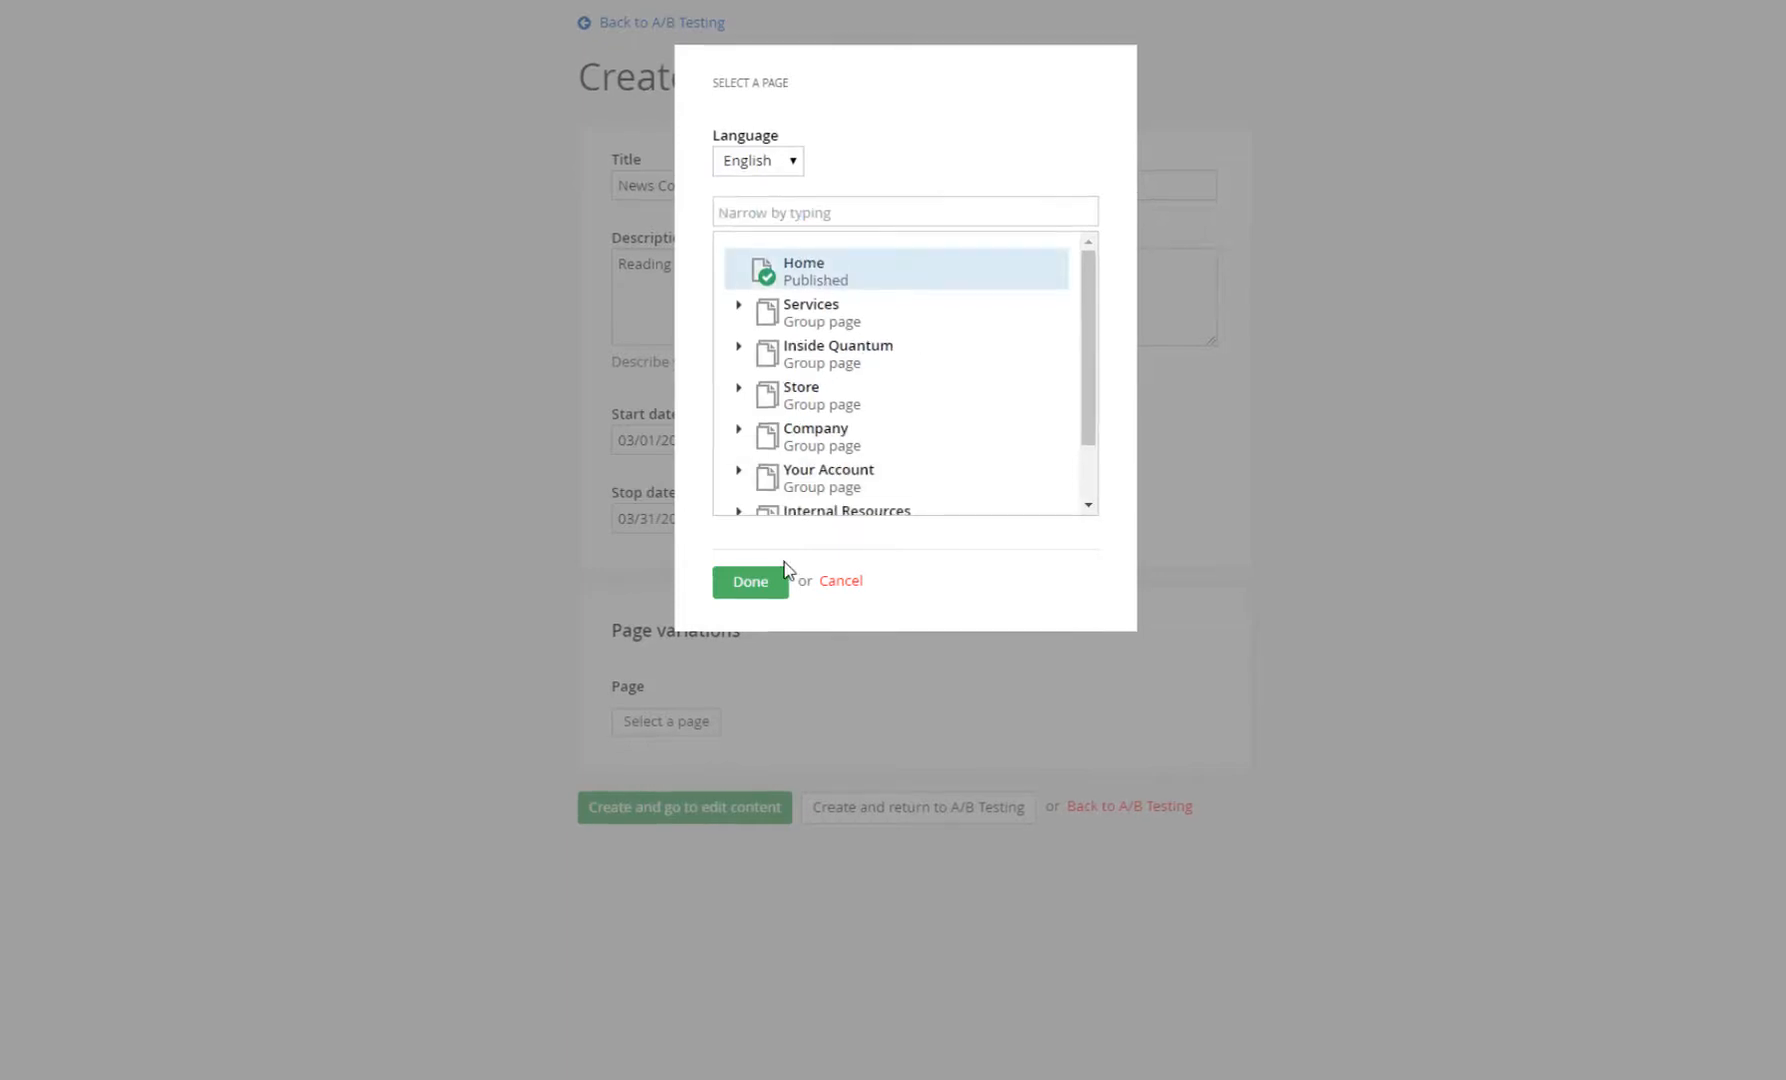
left_click(751, 580)
Add Variation #2 and Variation #3, and distribute traffic as Original 25%, Variation #1 20%, Variation #2 30%, Variation #3 25%
scroll(790, 700, "down", 2)
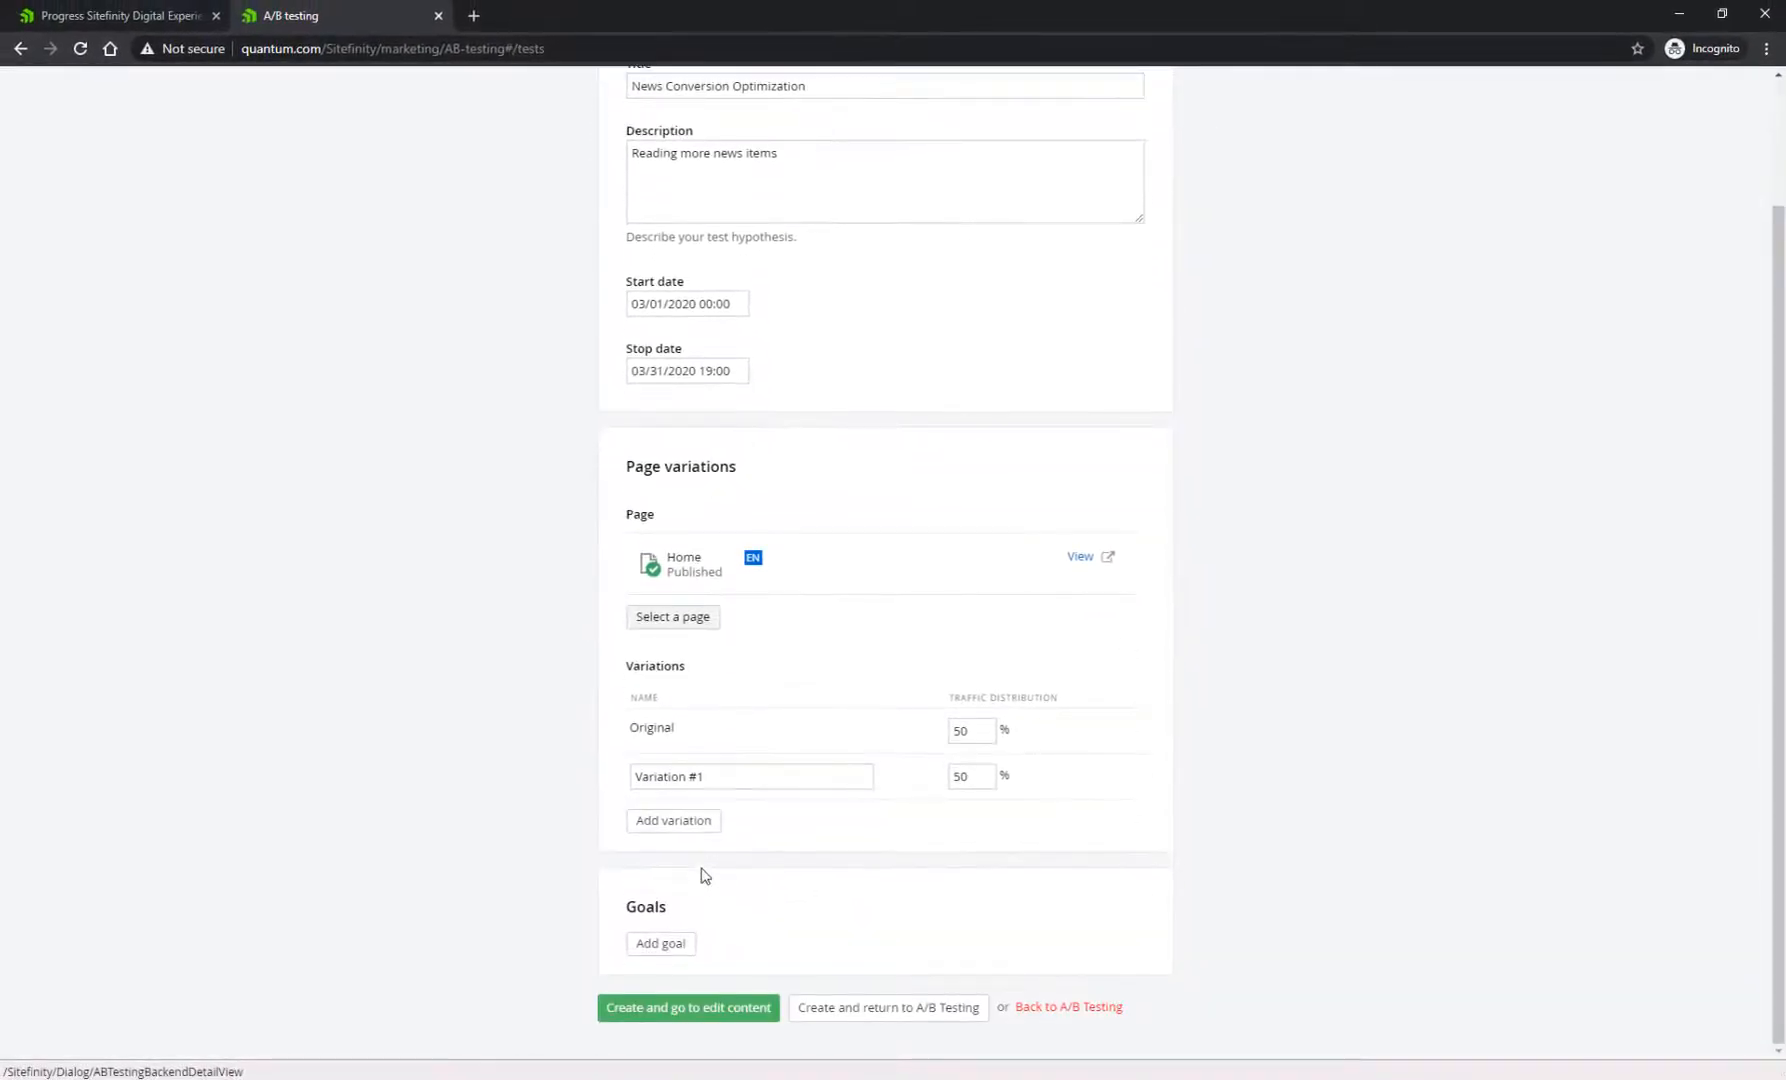
left_click(703, 830)
left_click(694, 868)
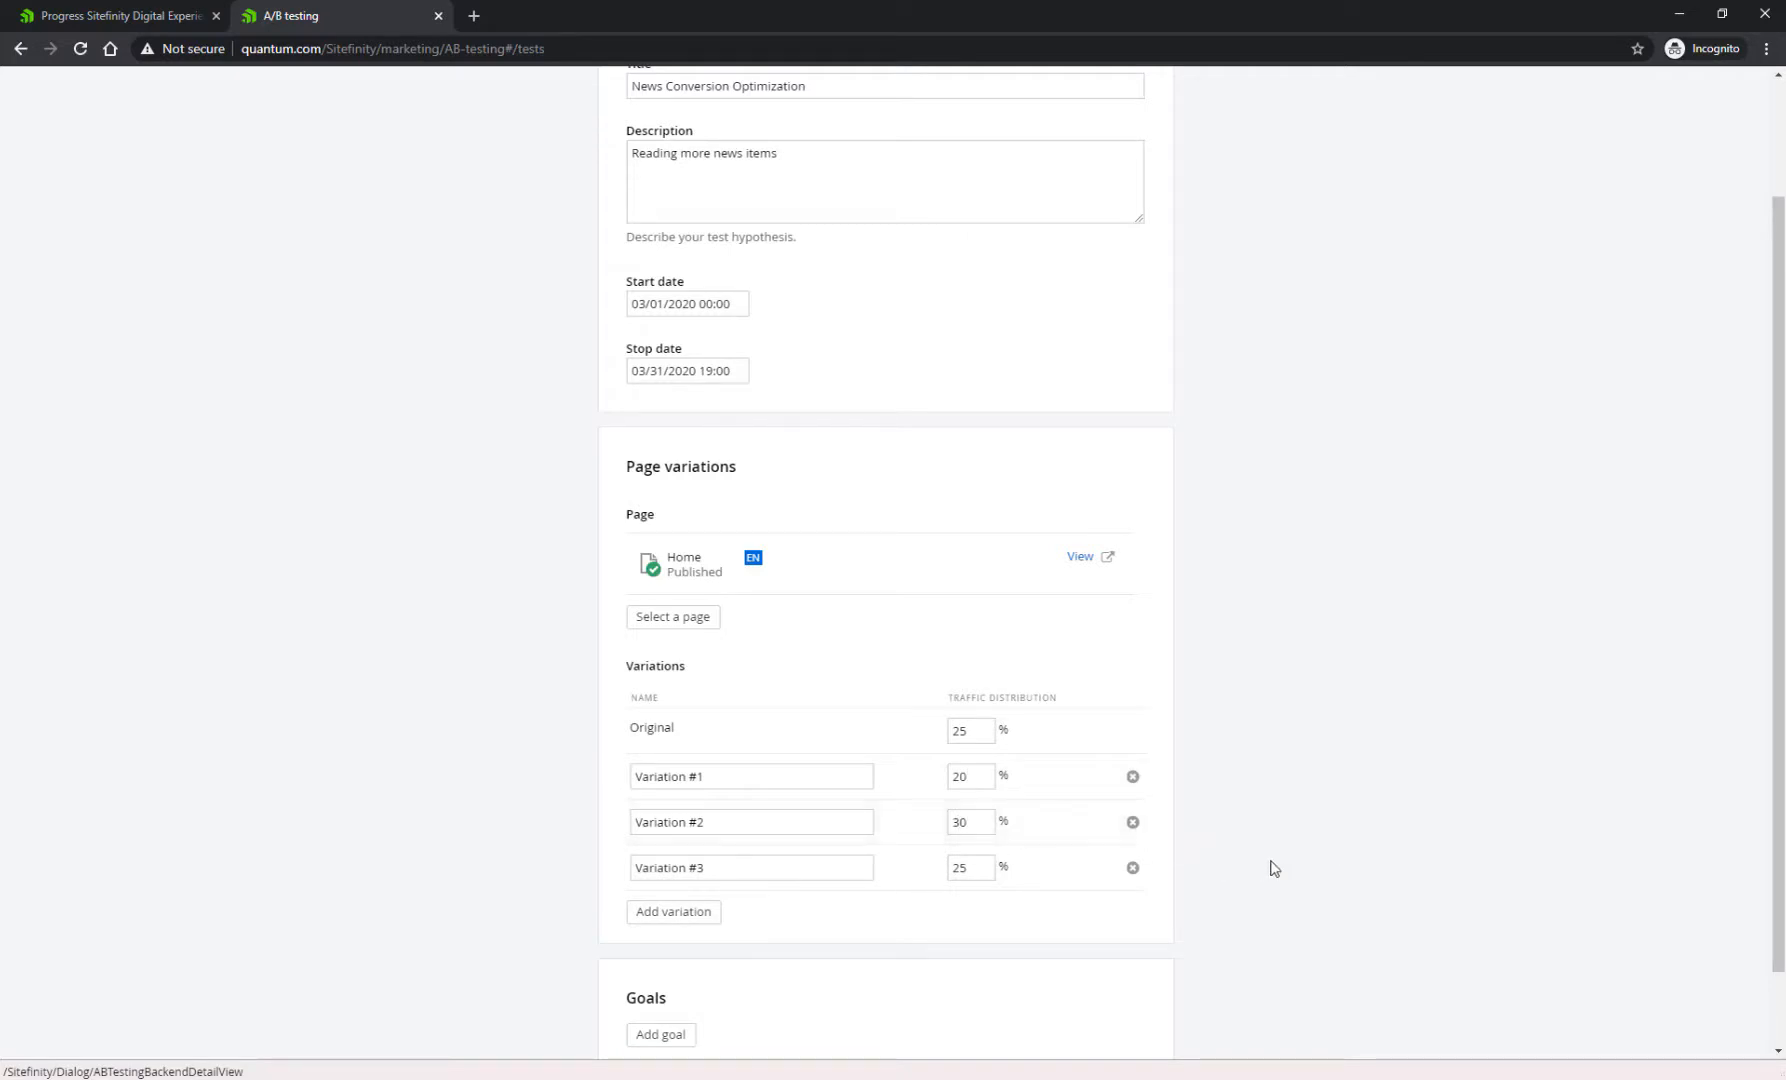
Start adding a goal to the test with the goal type Next page viewed
scroll(1080, 680, "down", 2)
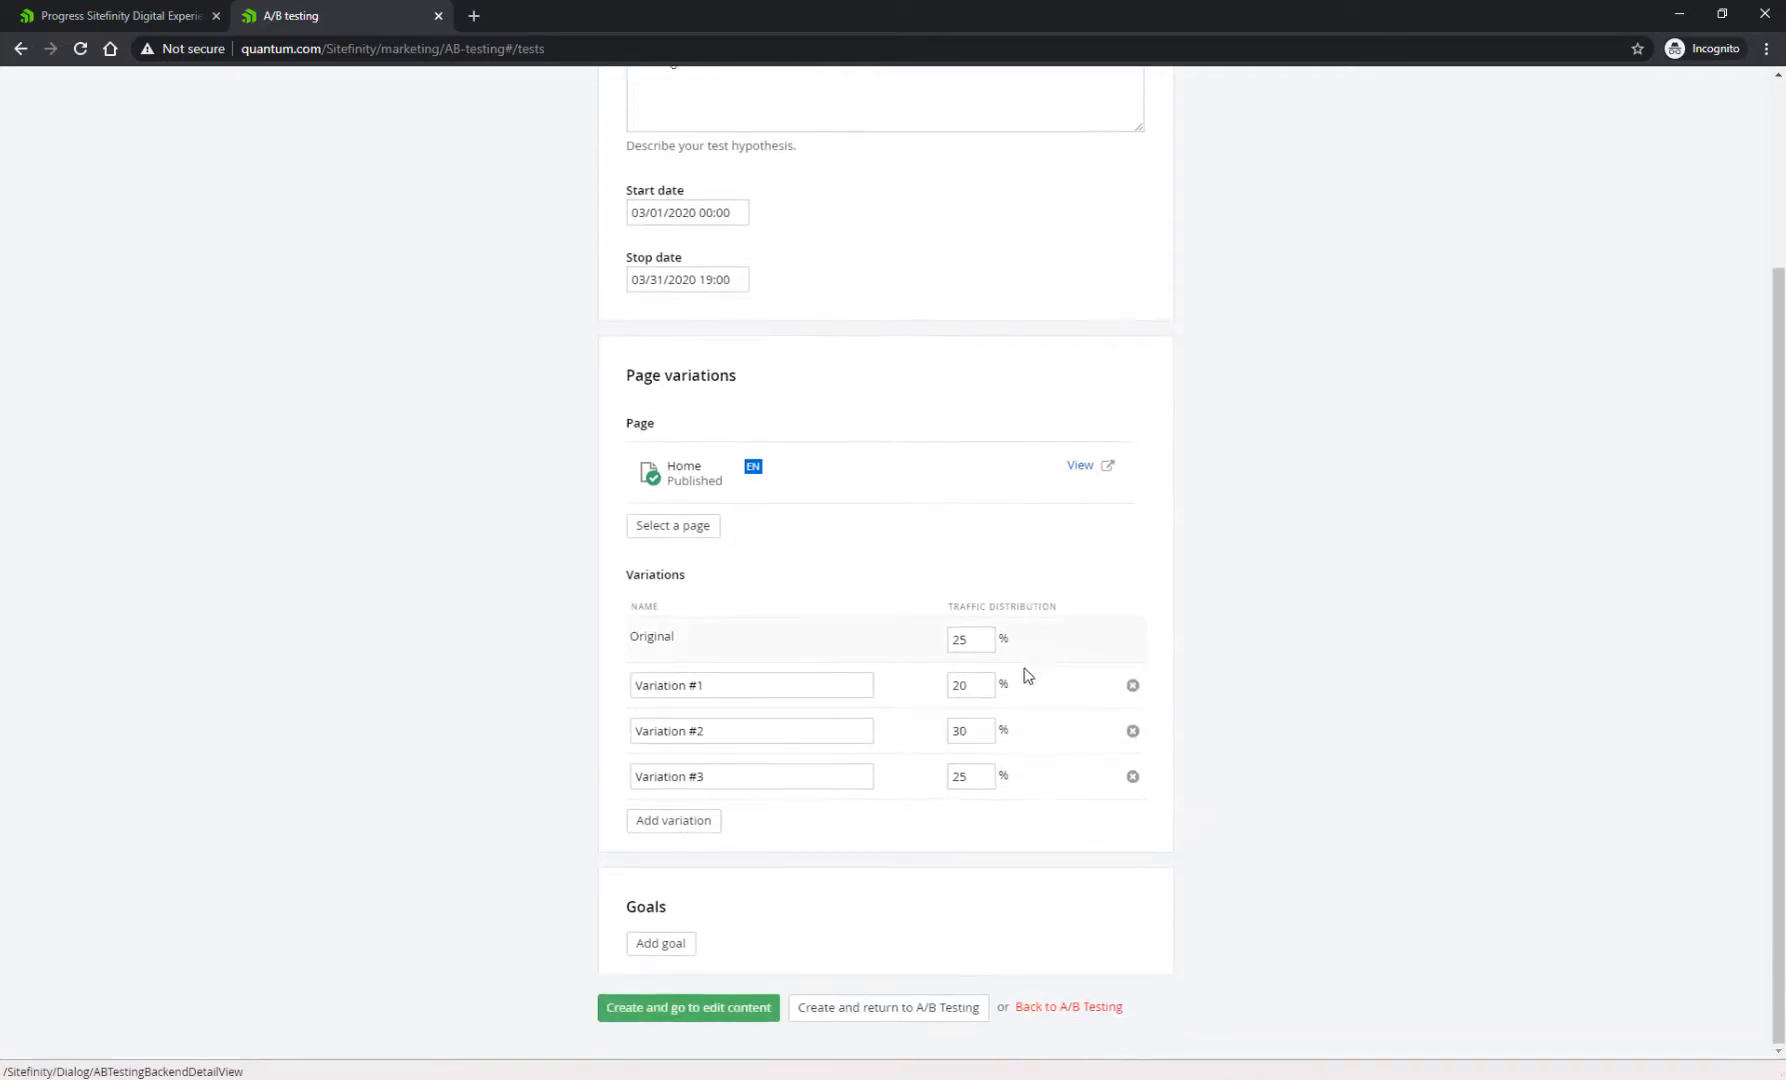
left_click(662, 944)
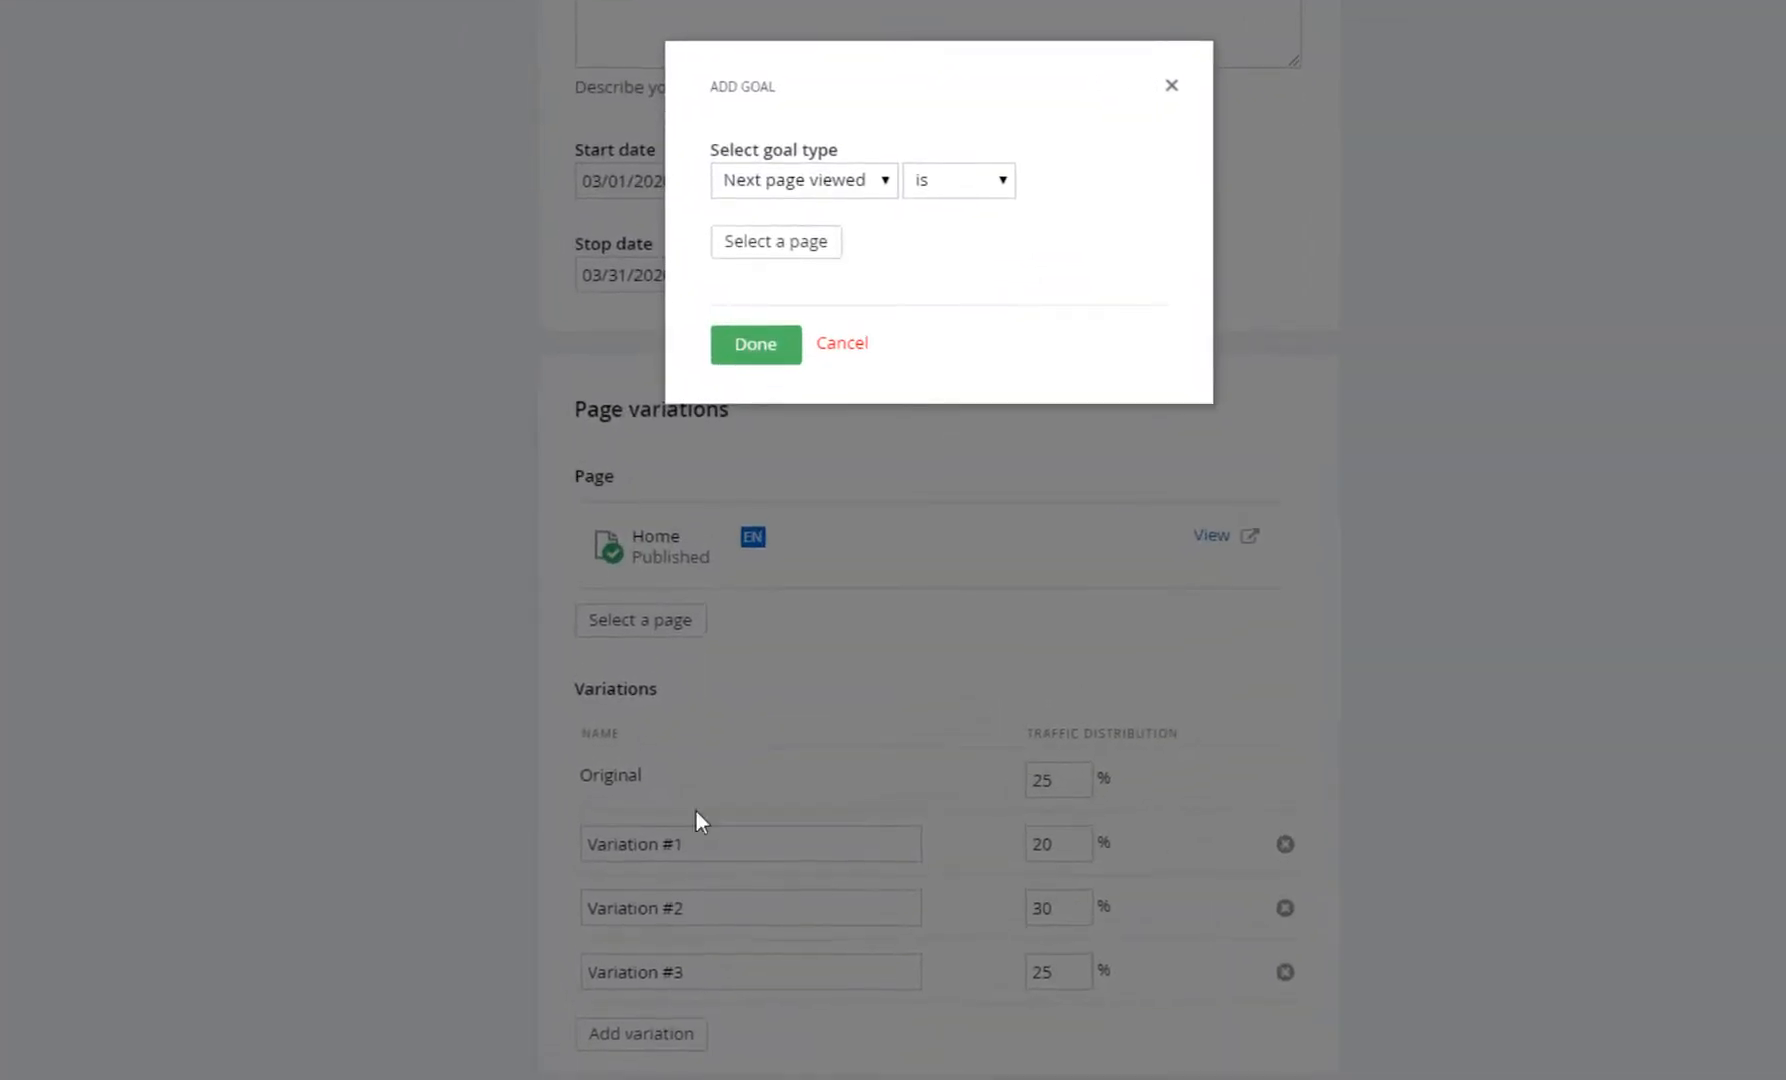
left_click(881, 181)
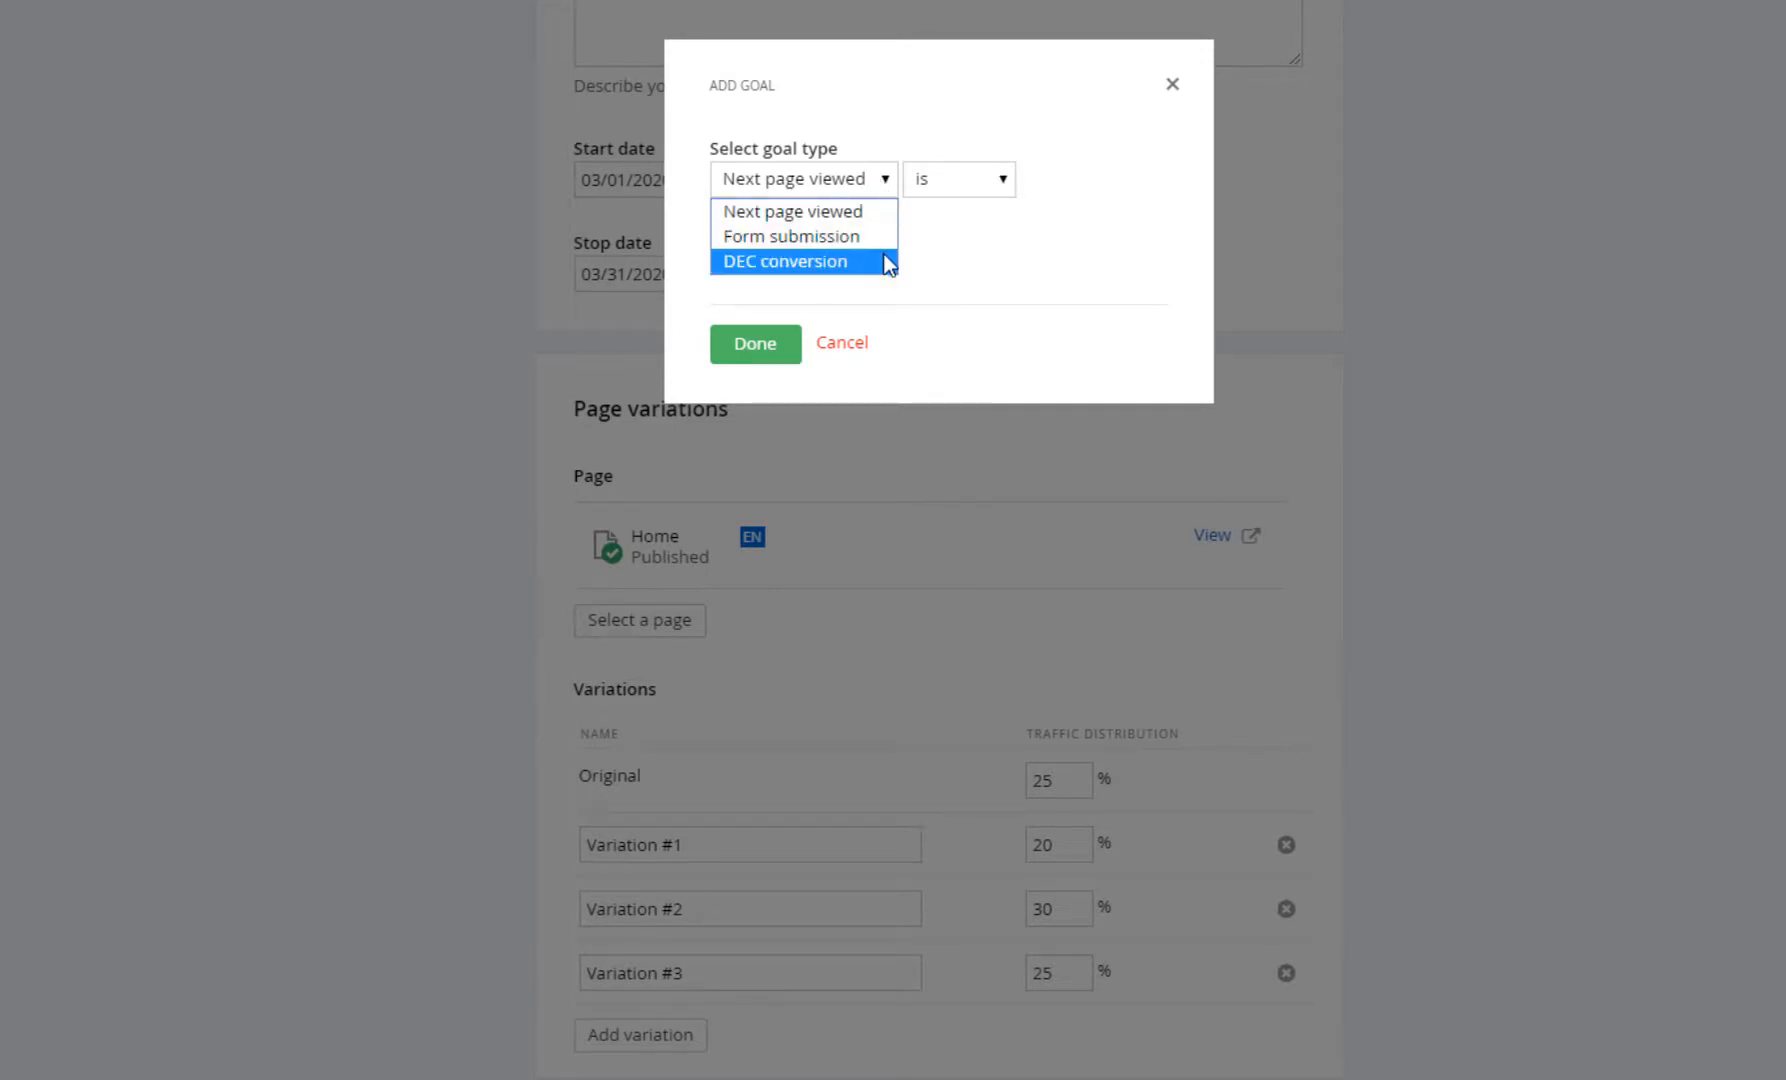
left_click(885, 212)
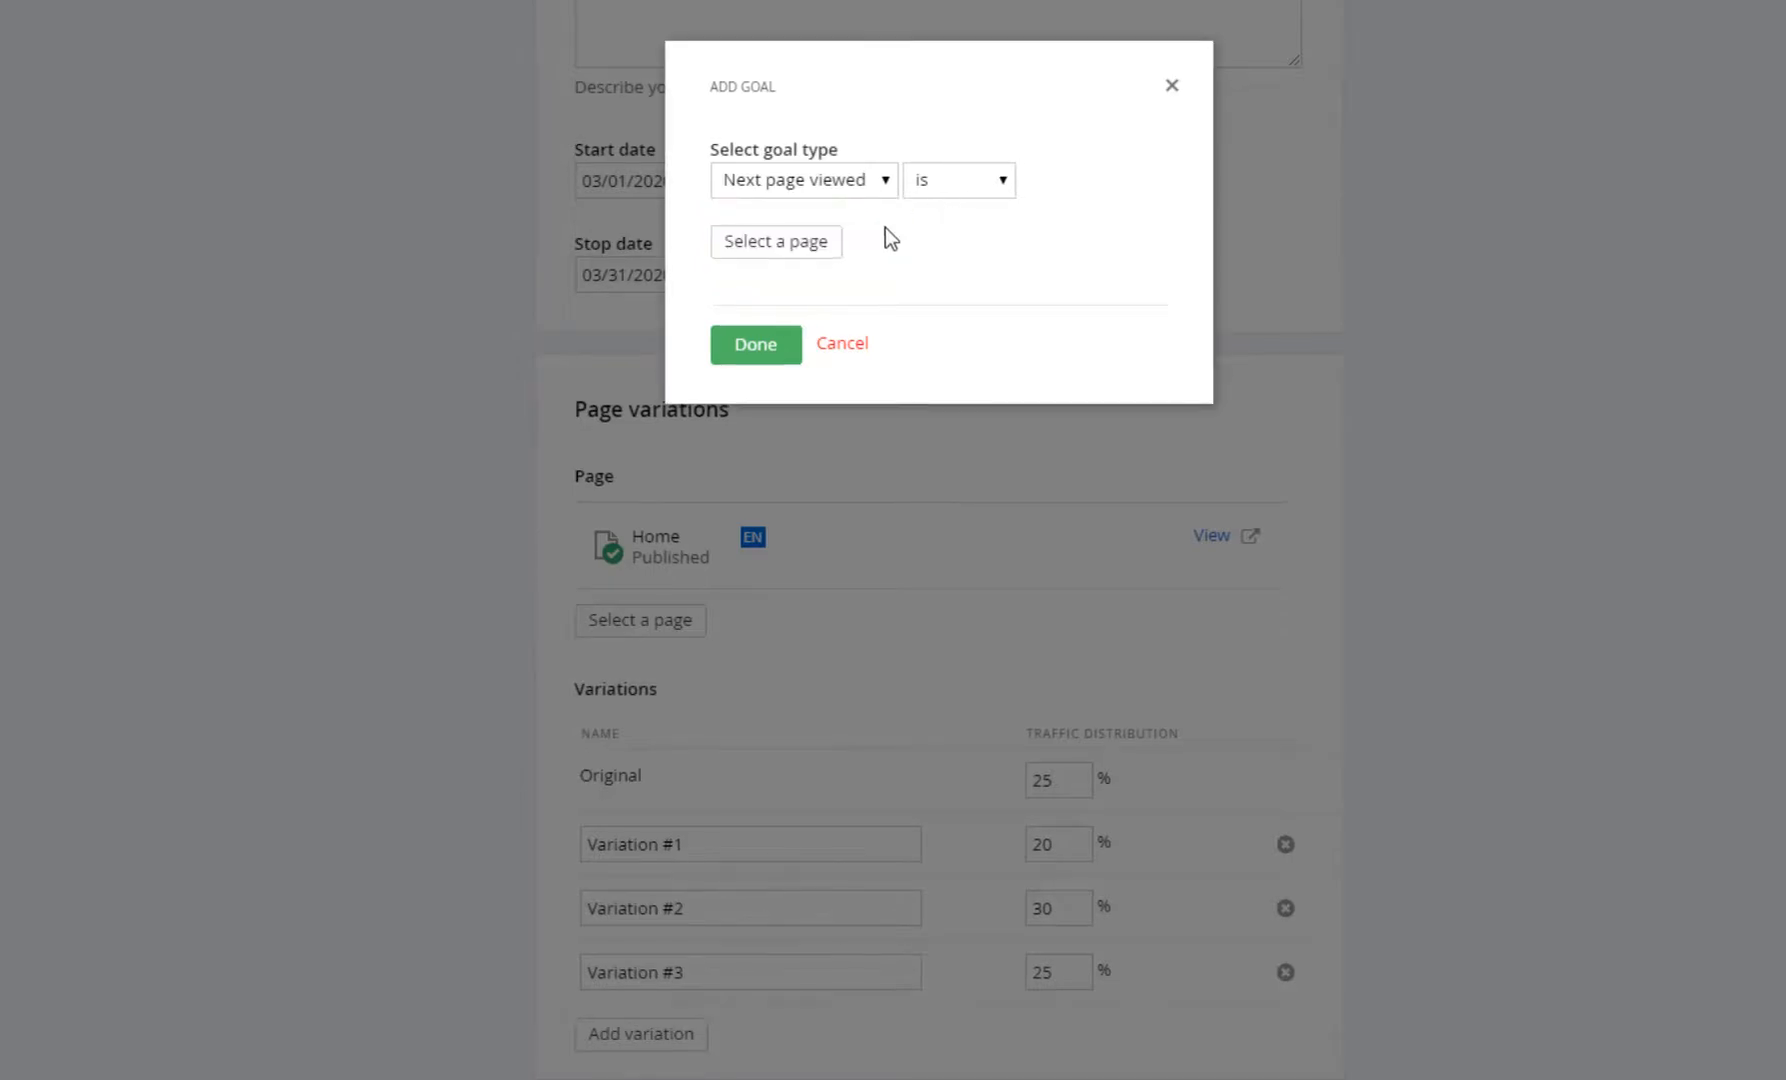
left_click(827, 243)
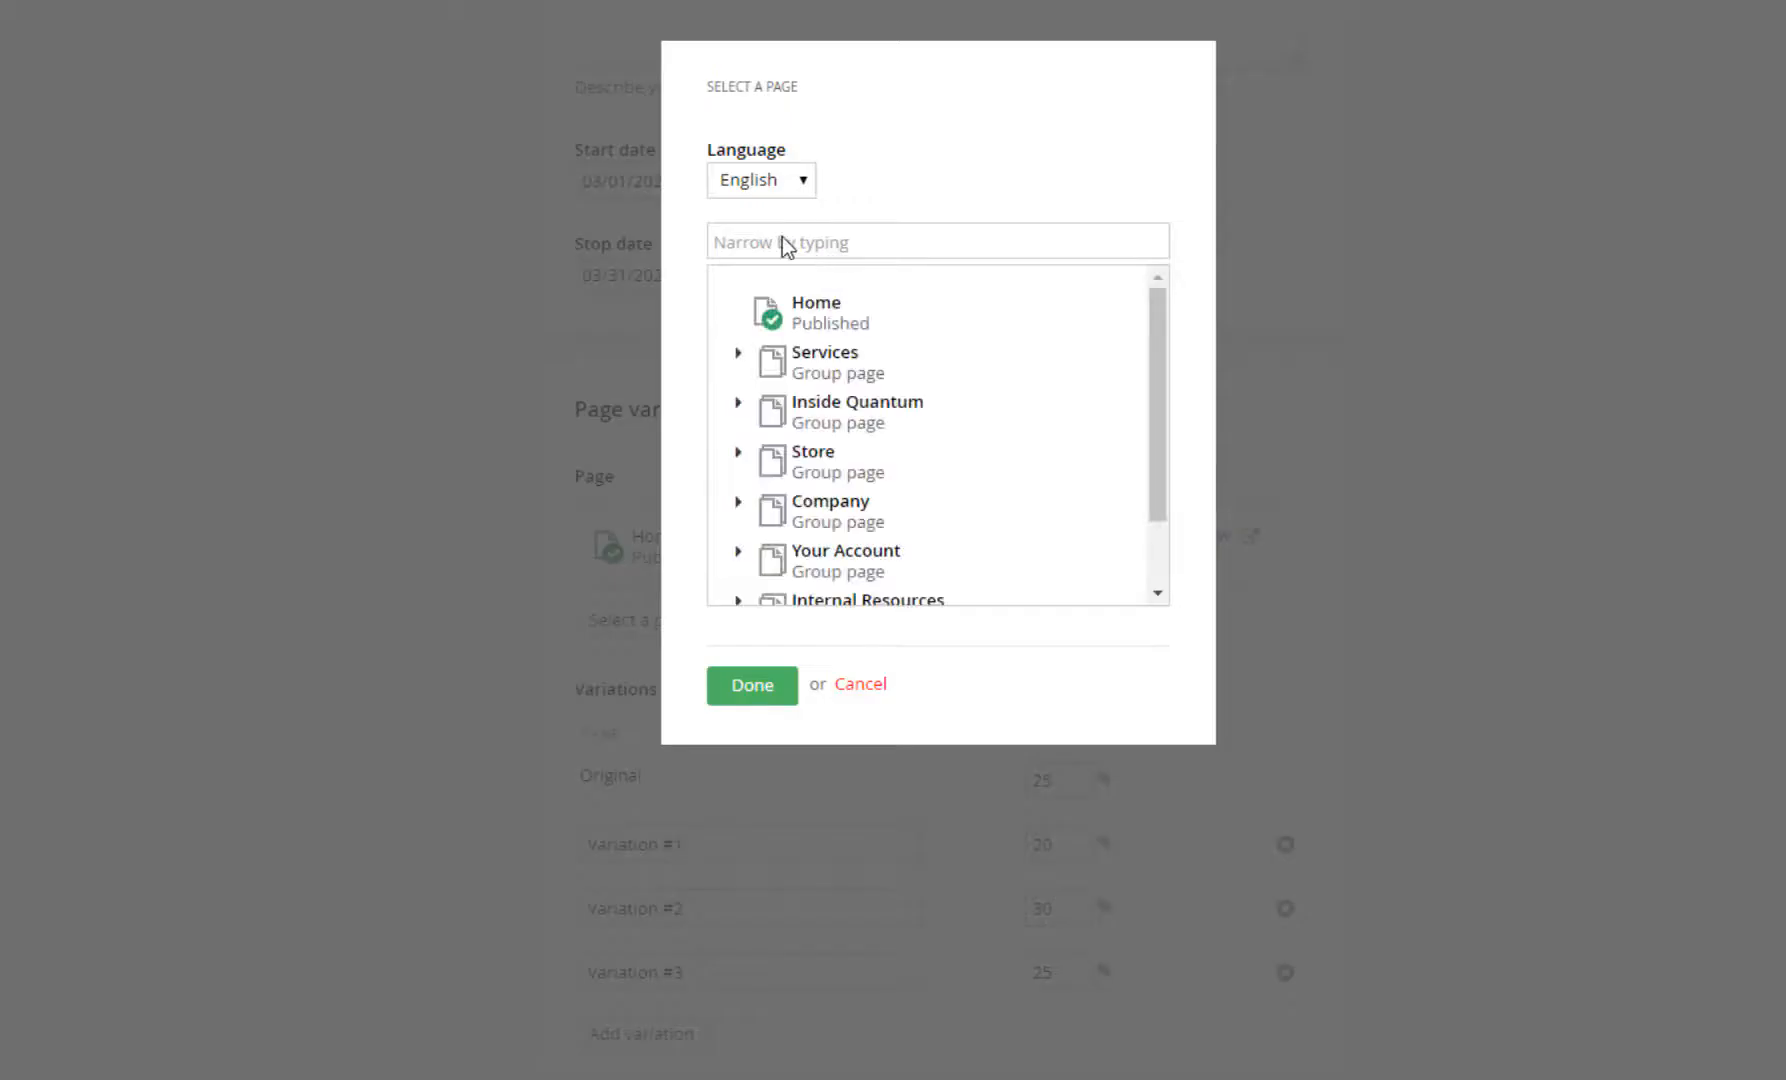
left_click(739, 355)
scroll(770, 433, "down", 3)
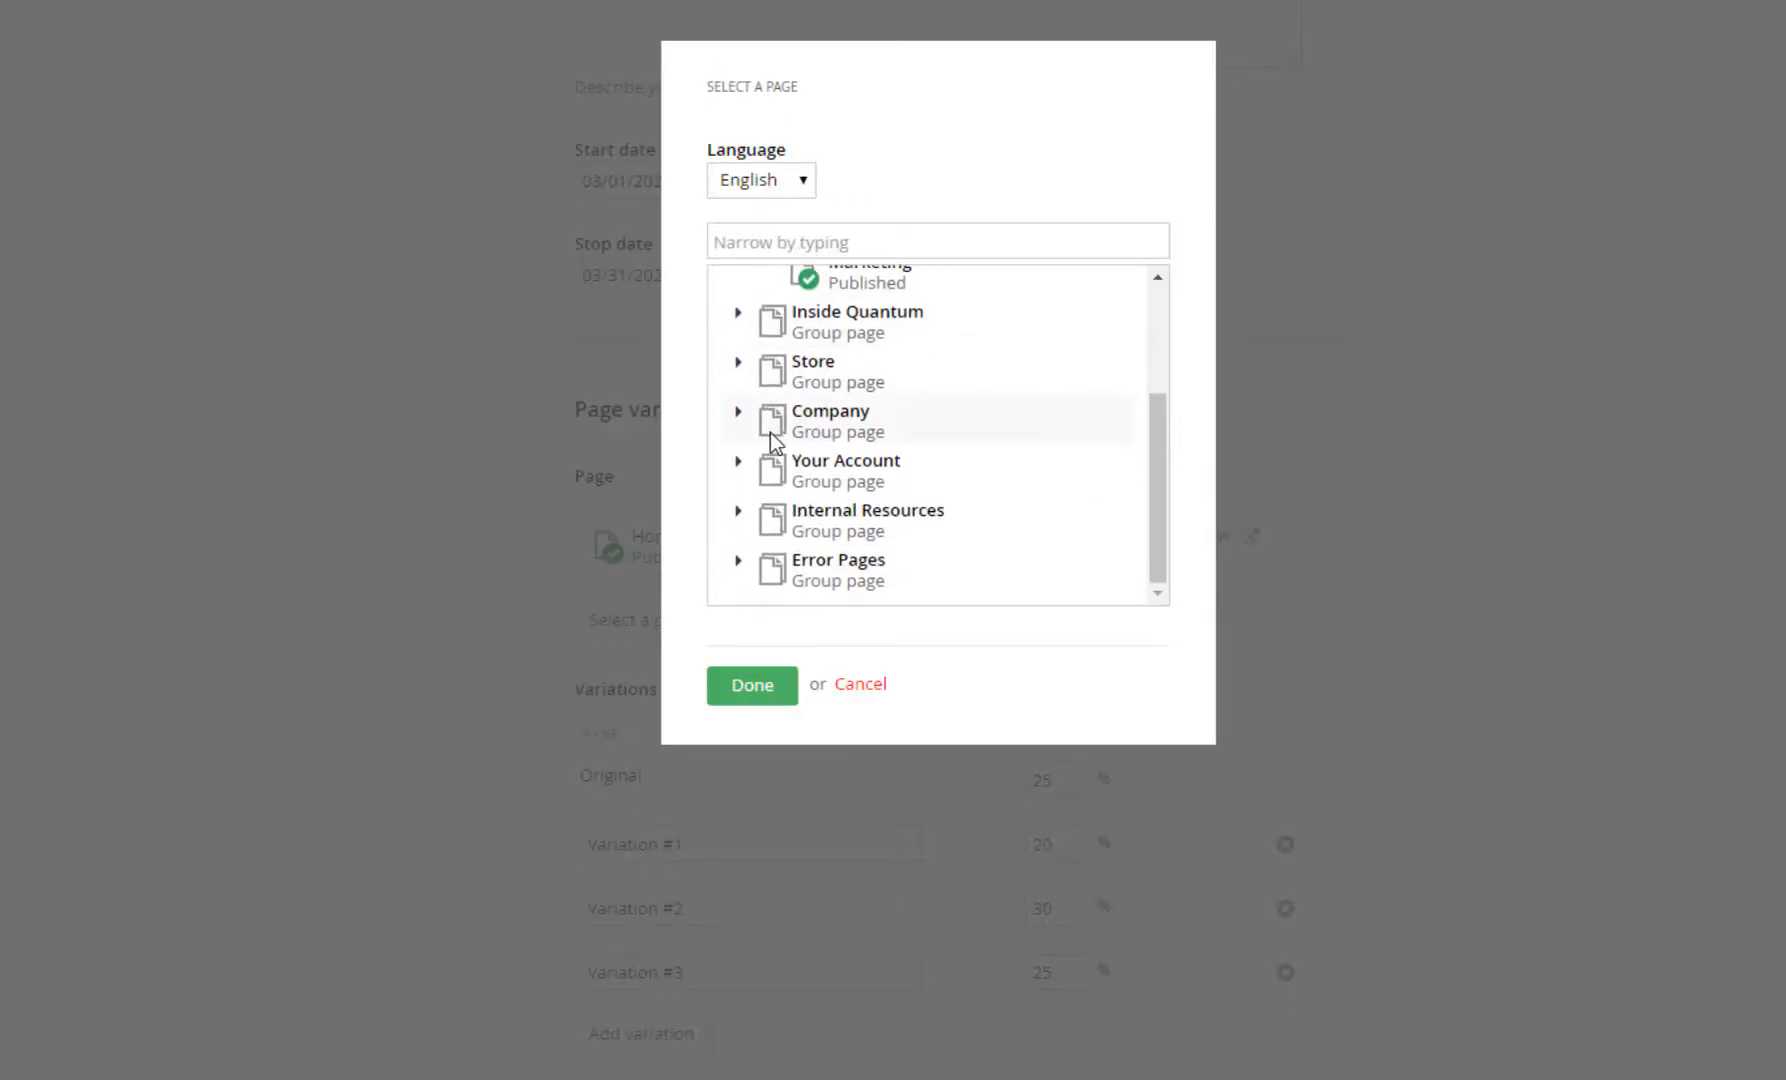
left_click(870, 688)
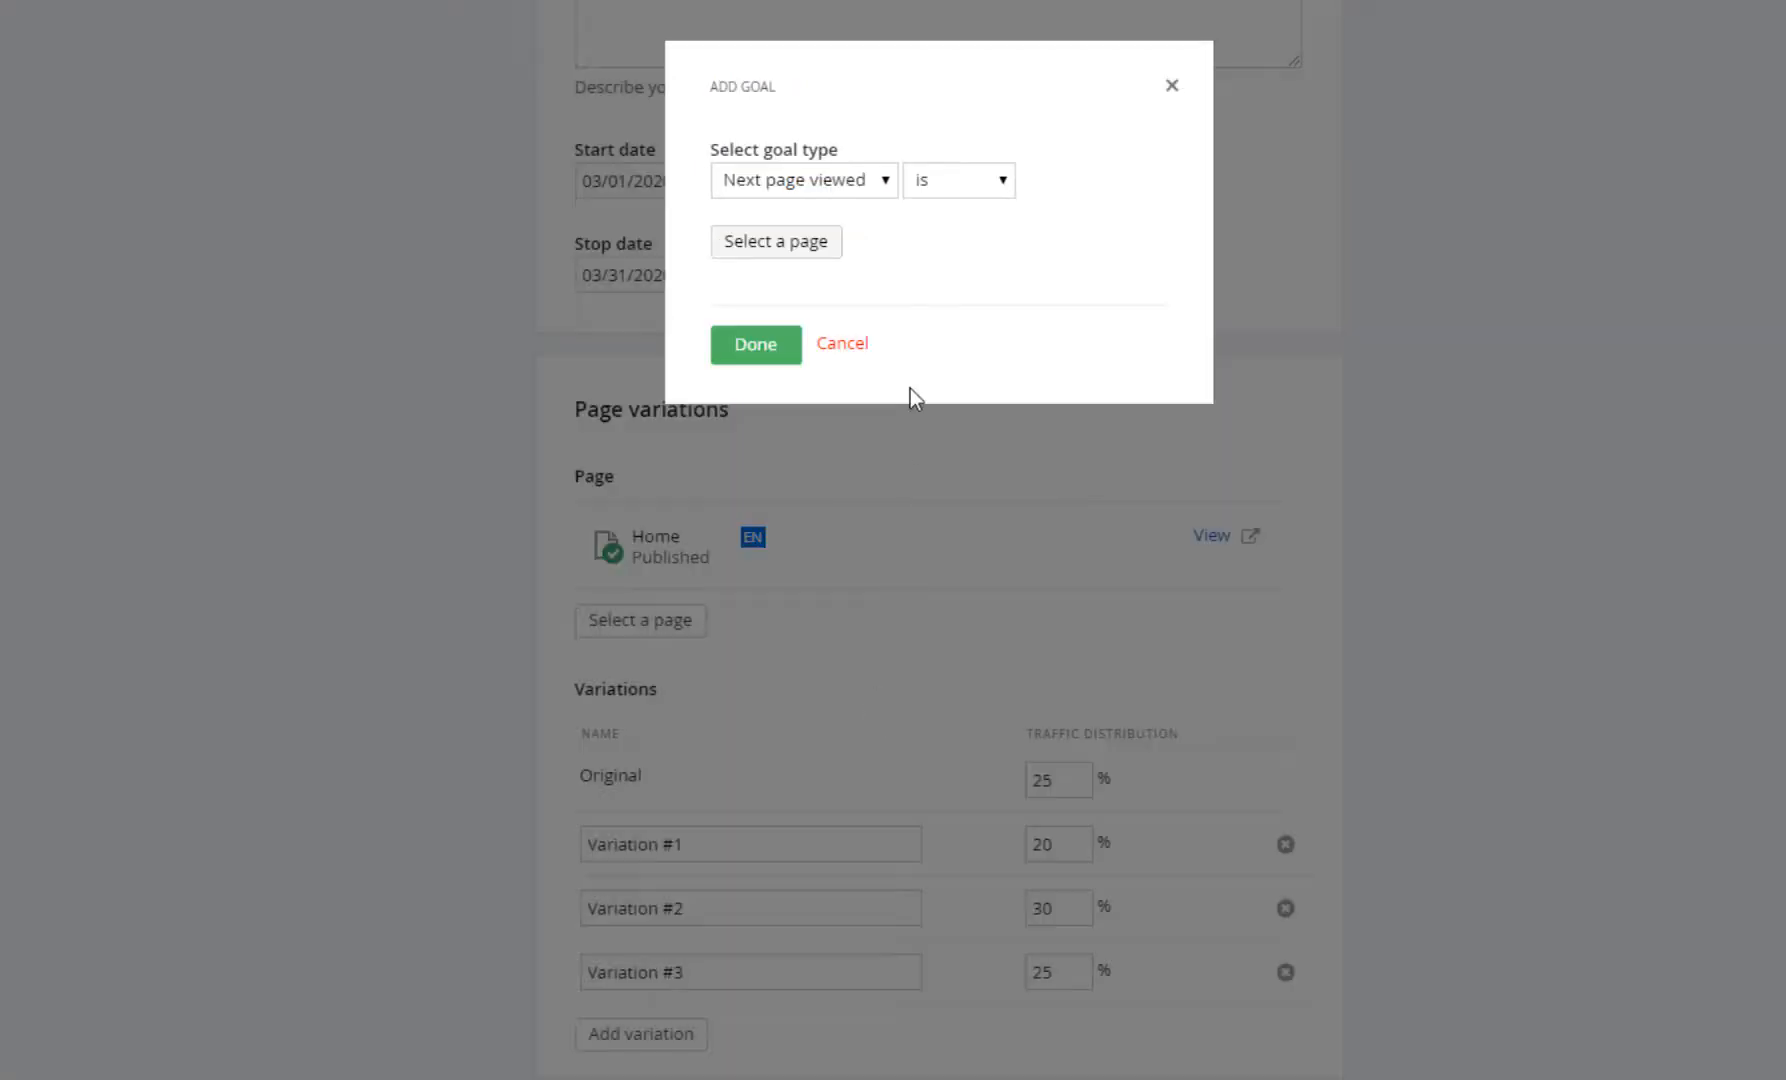
Try the Form submission and DEC conversion goal types, choosing the Registration and Security Audit conversions for the latter
left_click(873, 183)
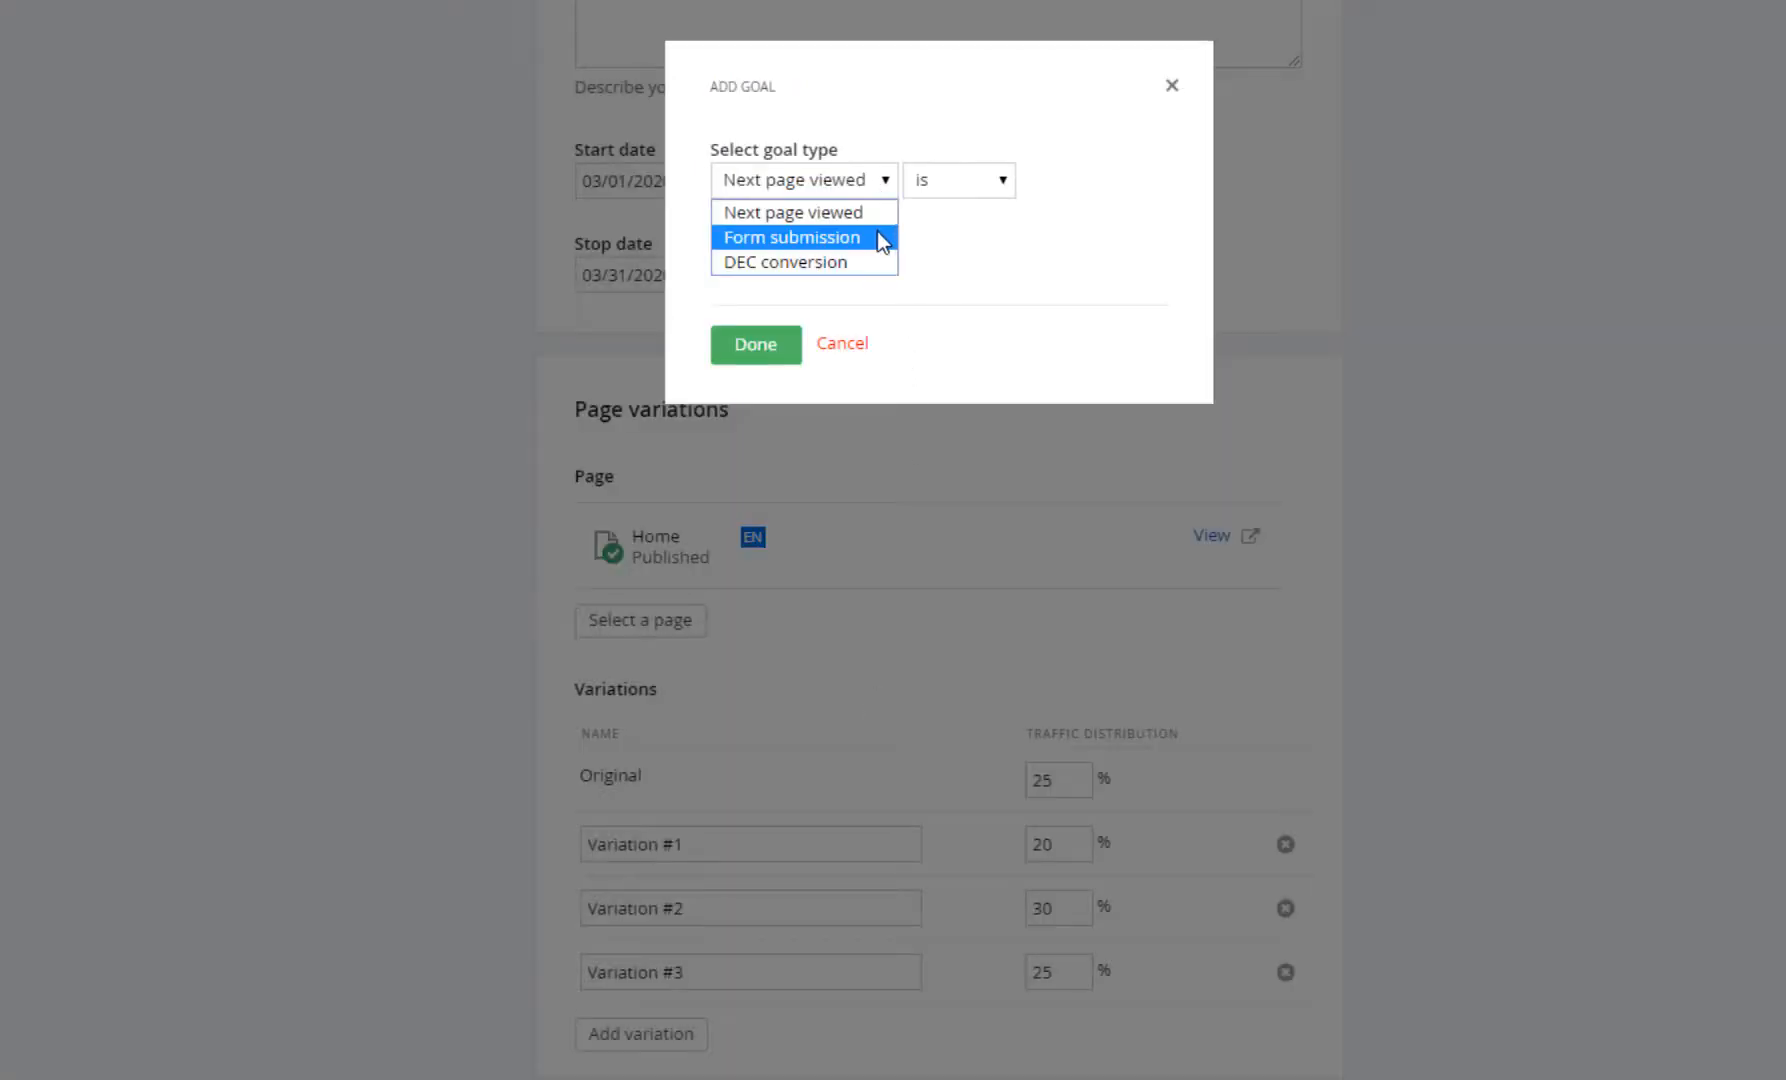
left_click(878, 237)
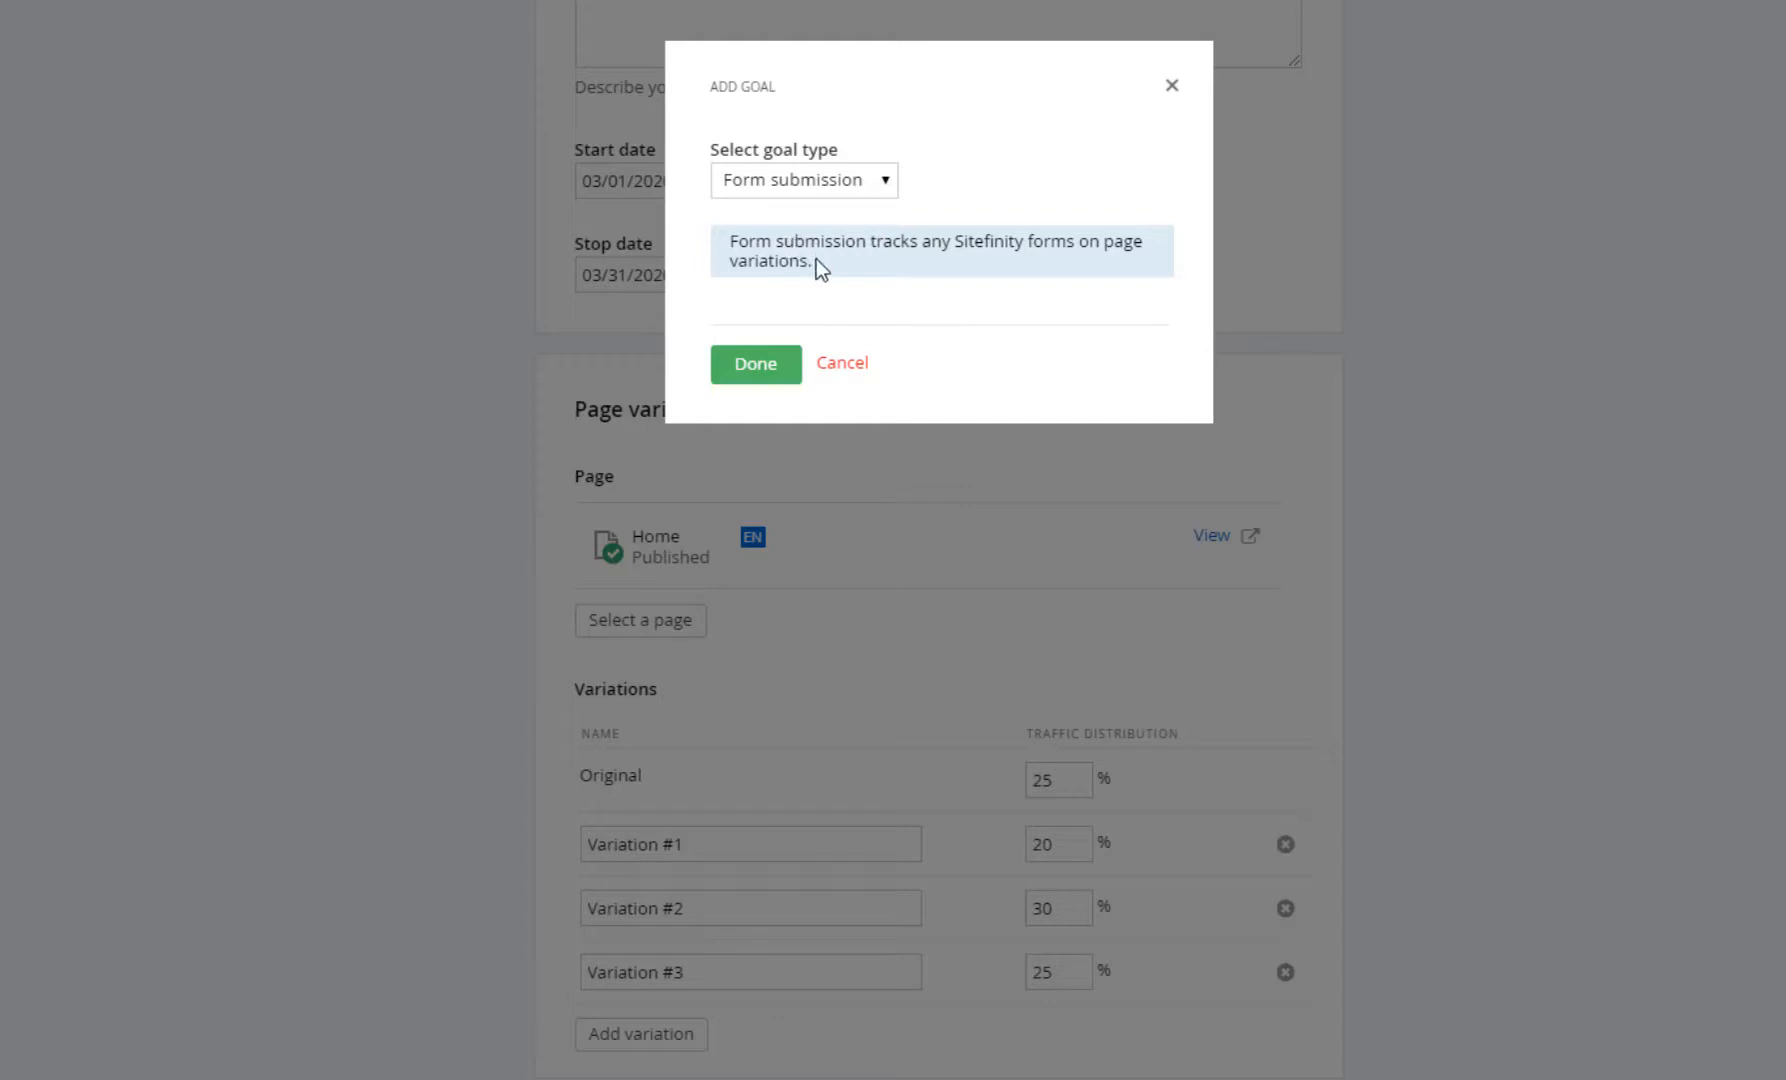
left_click(880, 185)
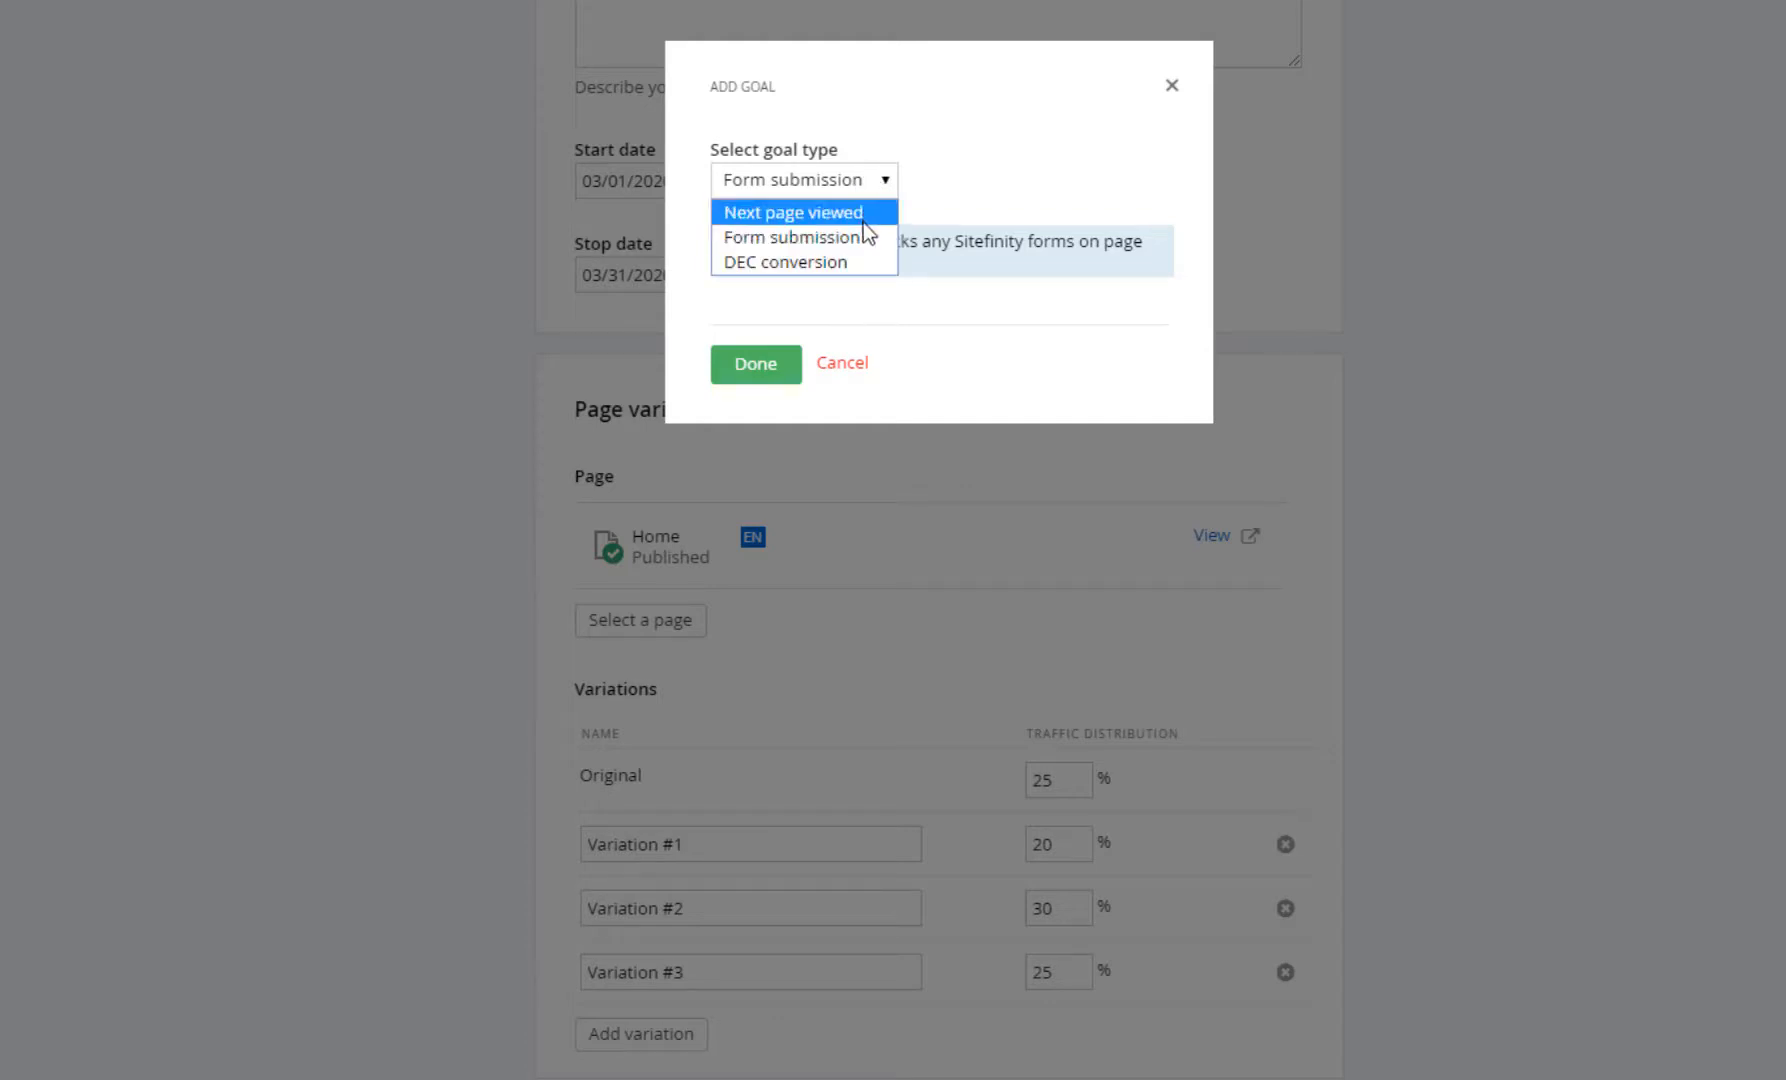
left_click(878, 260)
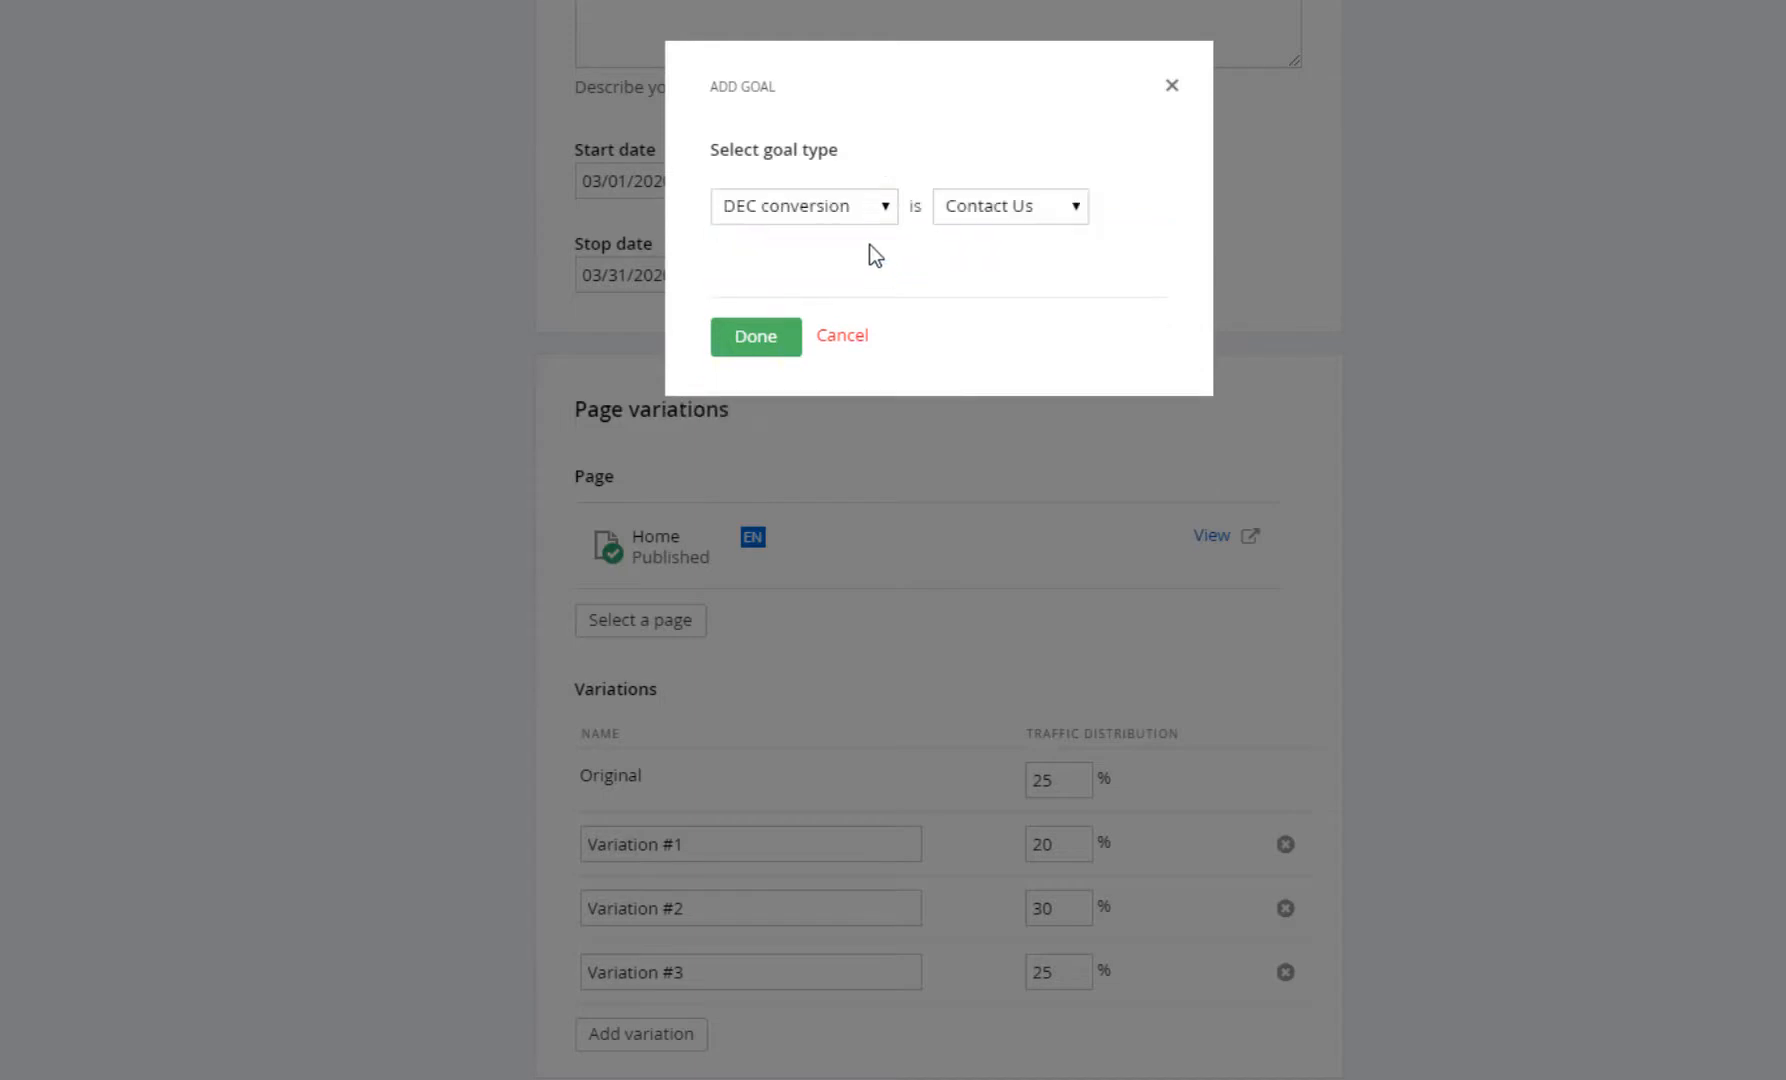
left_click(1055, 205)
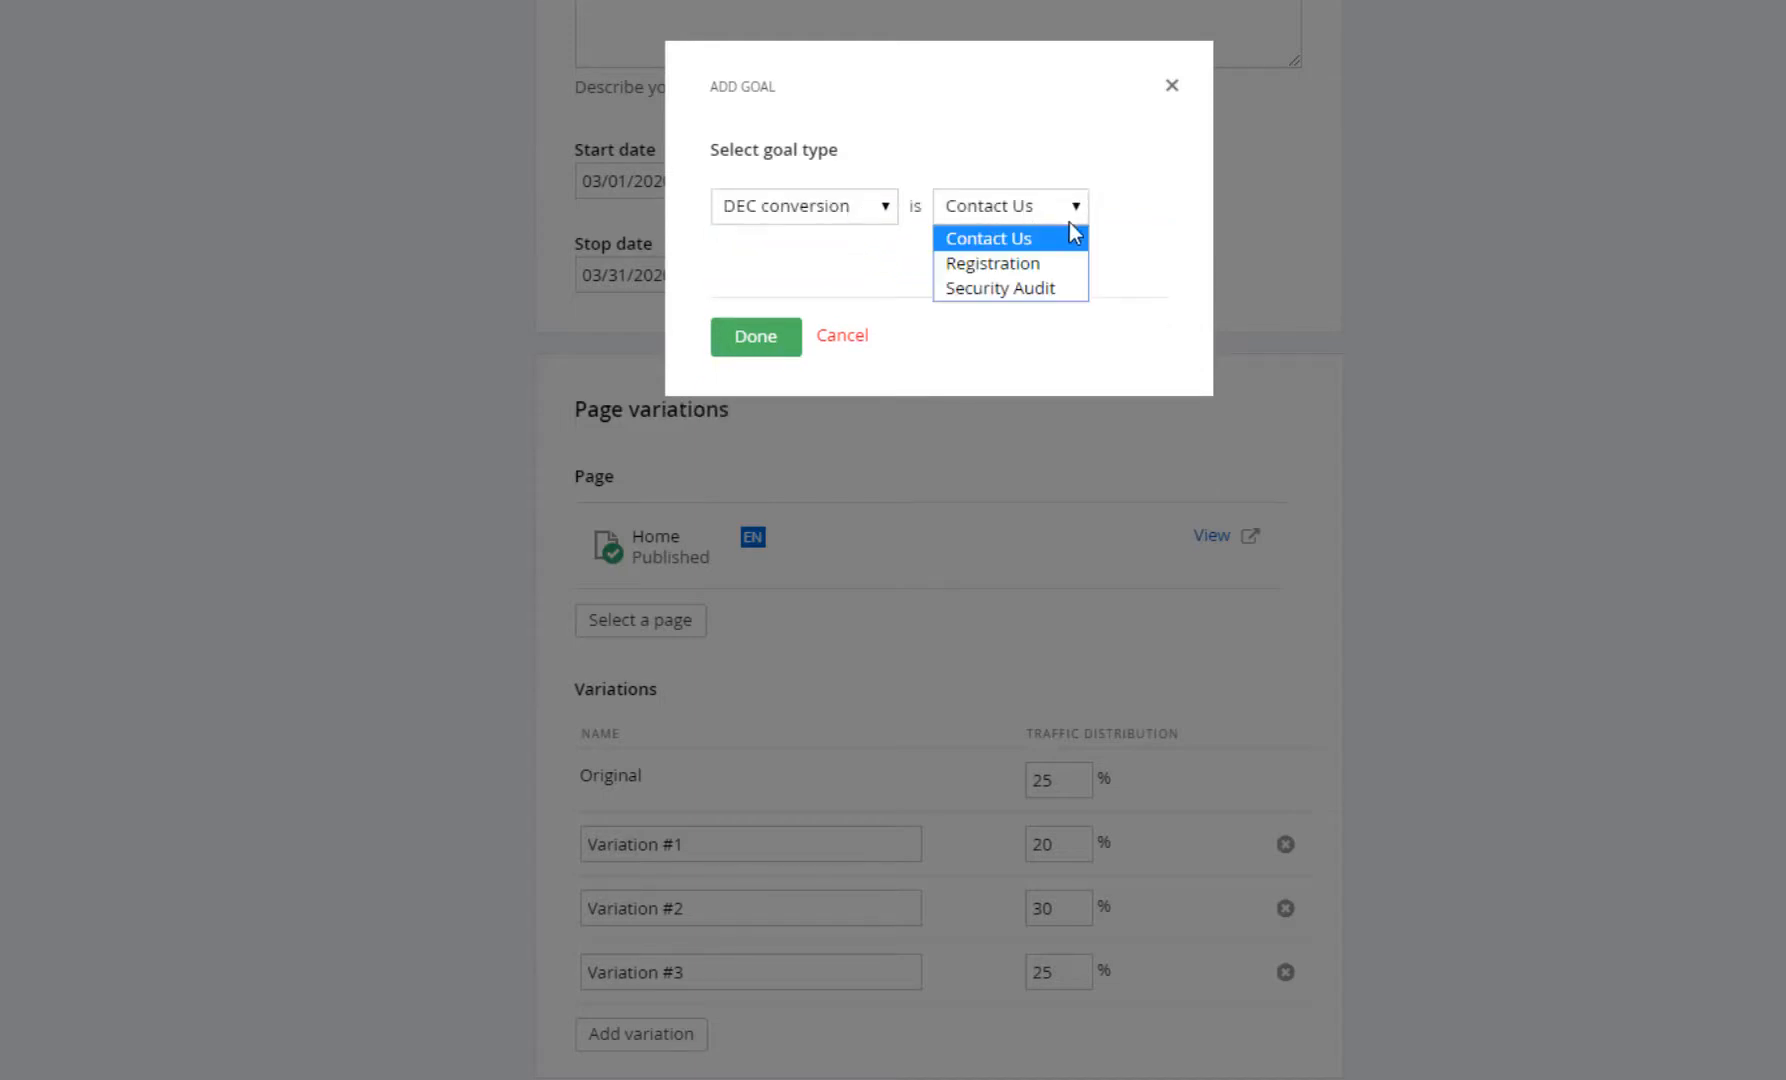
left_click(1068, 262)
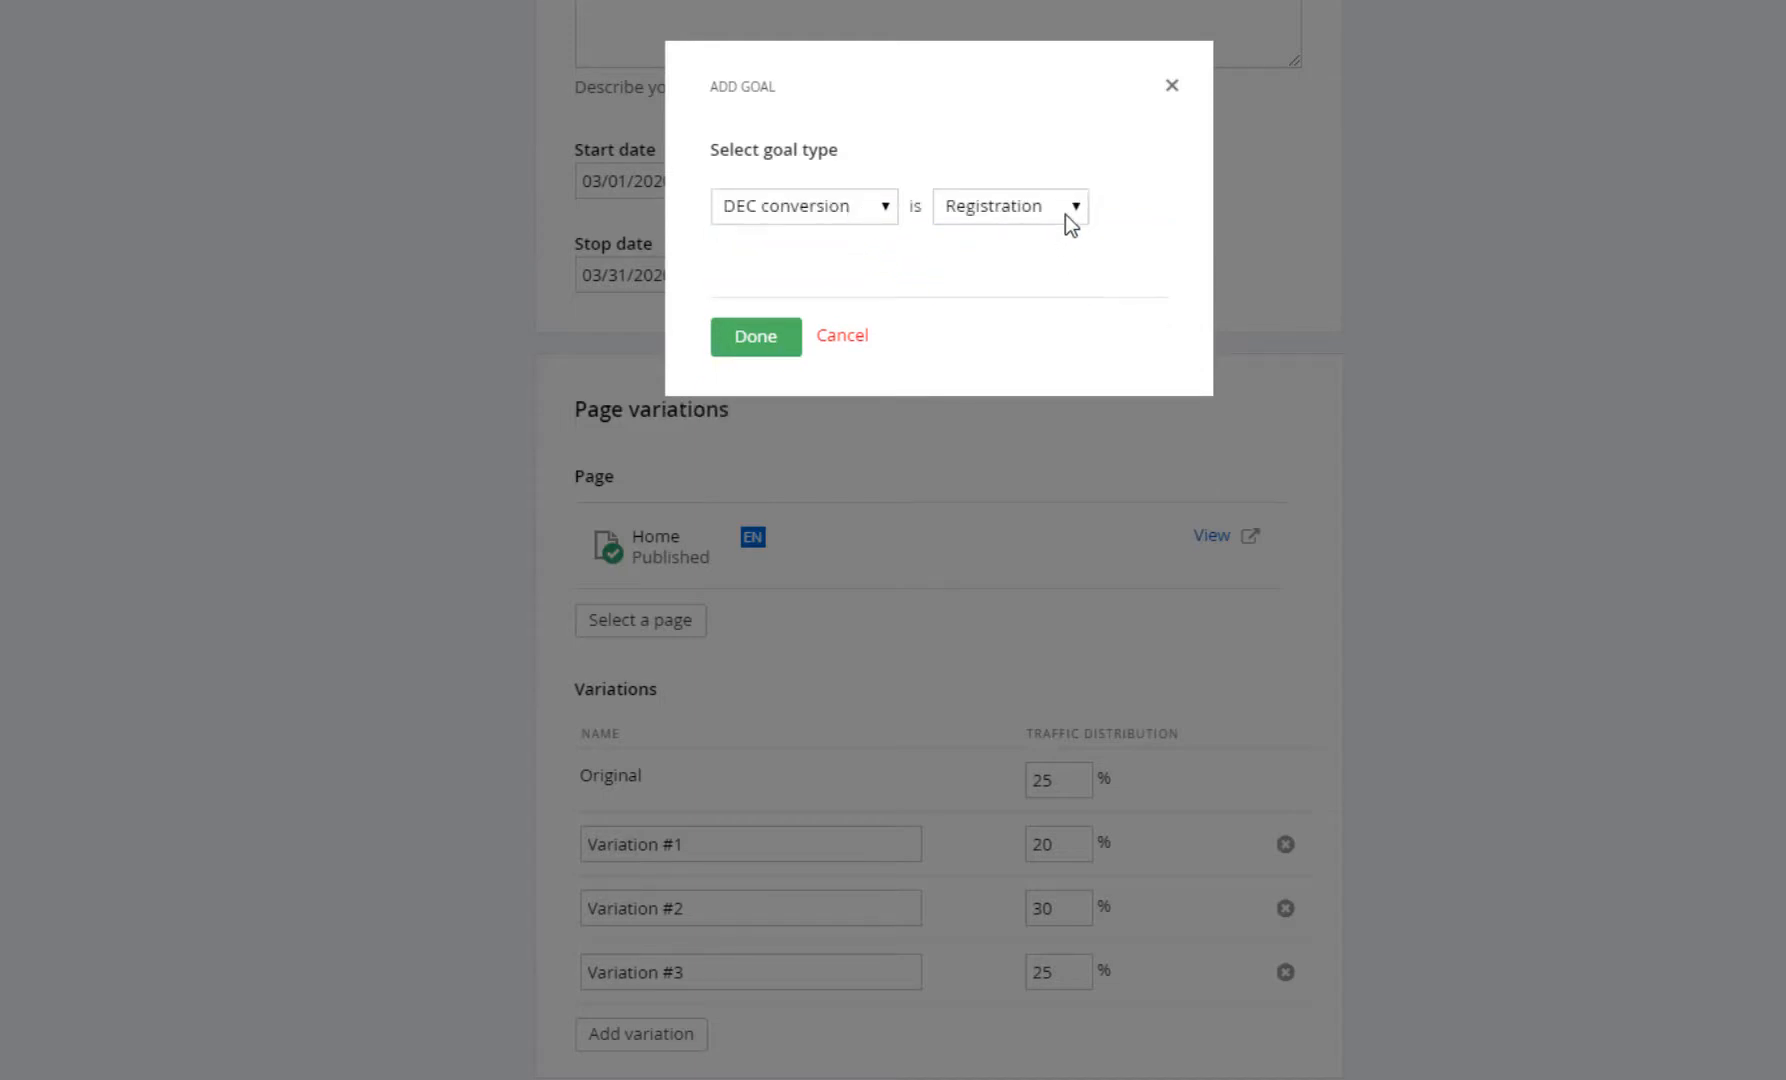
left_click(1065, 213)
left_click(1068, 288)
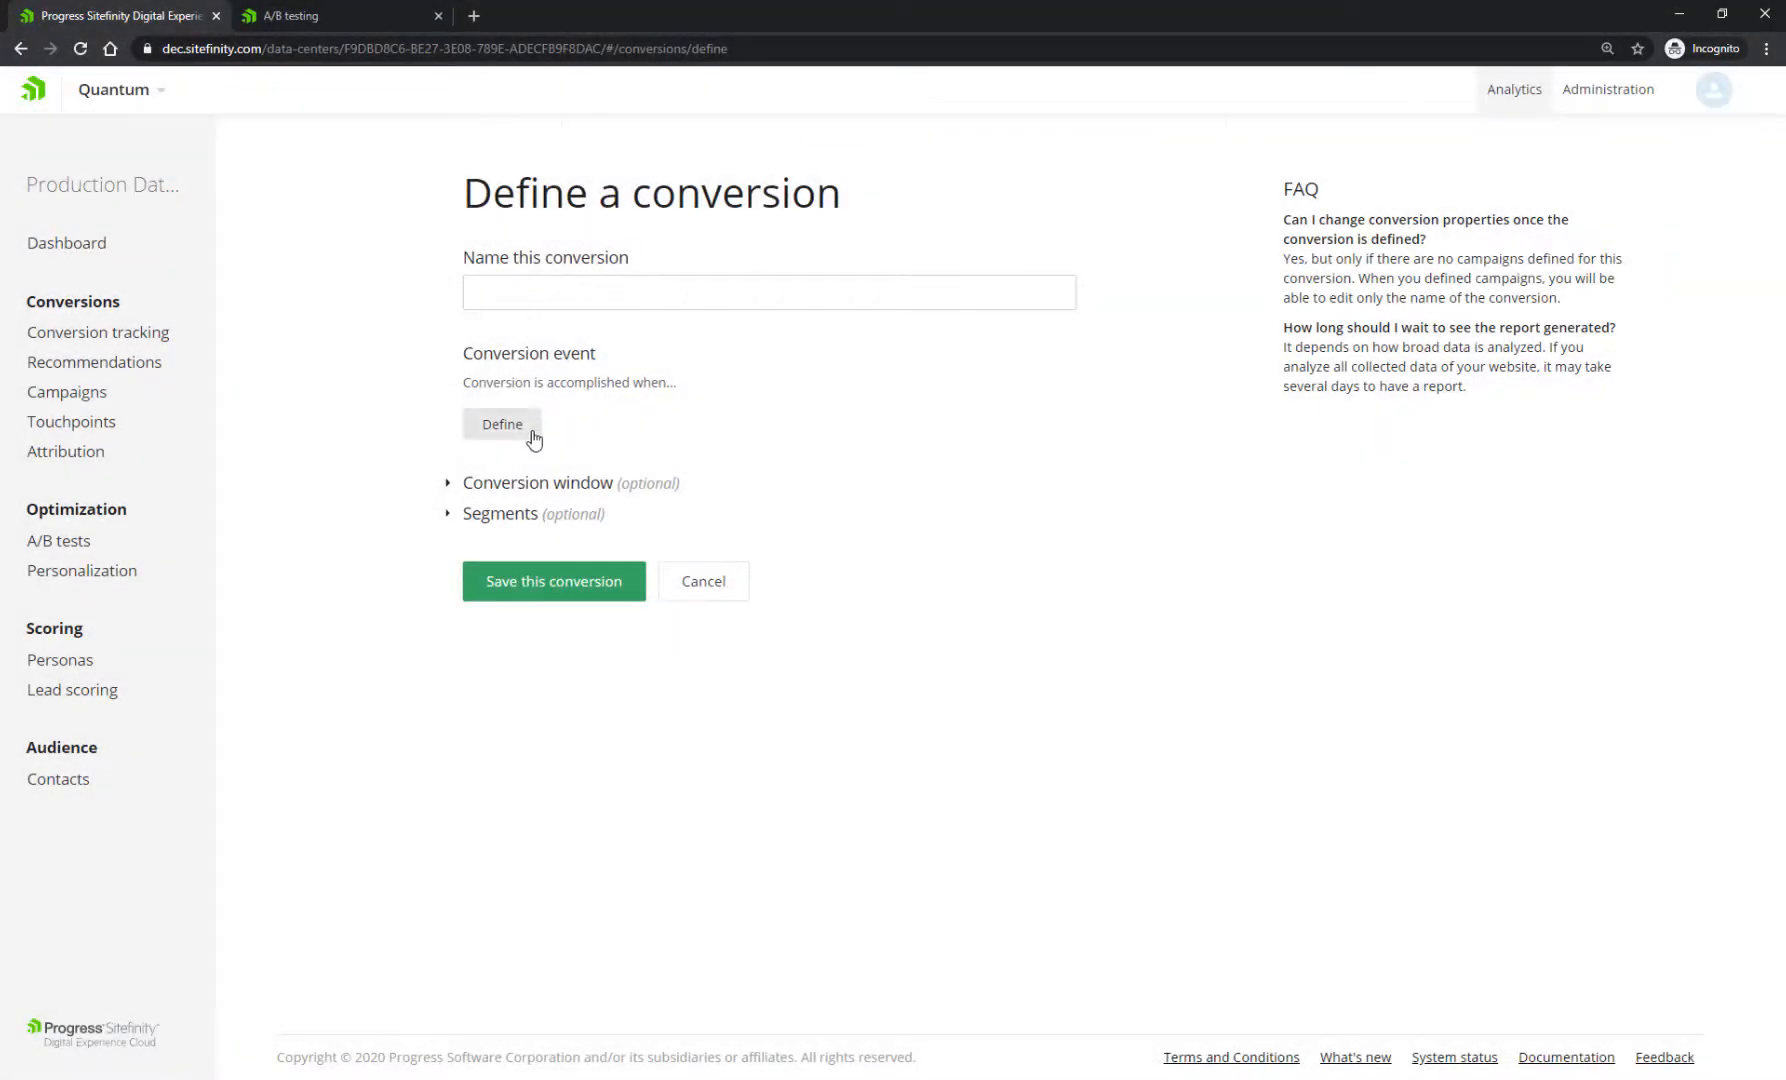
In Sitefinity Digital Experience Cloud, view the full list of event types available when defining a conversion
left_click(532, 432)
left_click(762, 240)
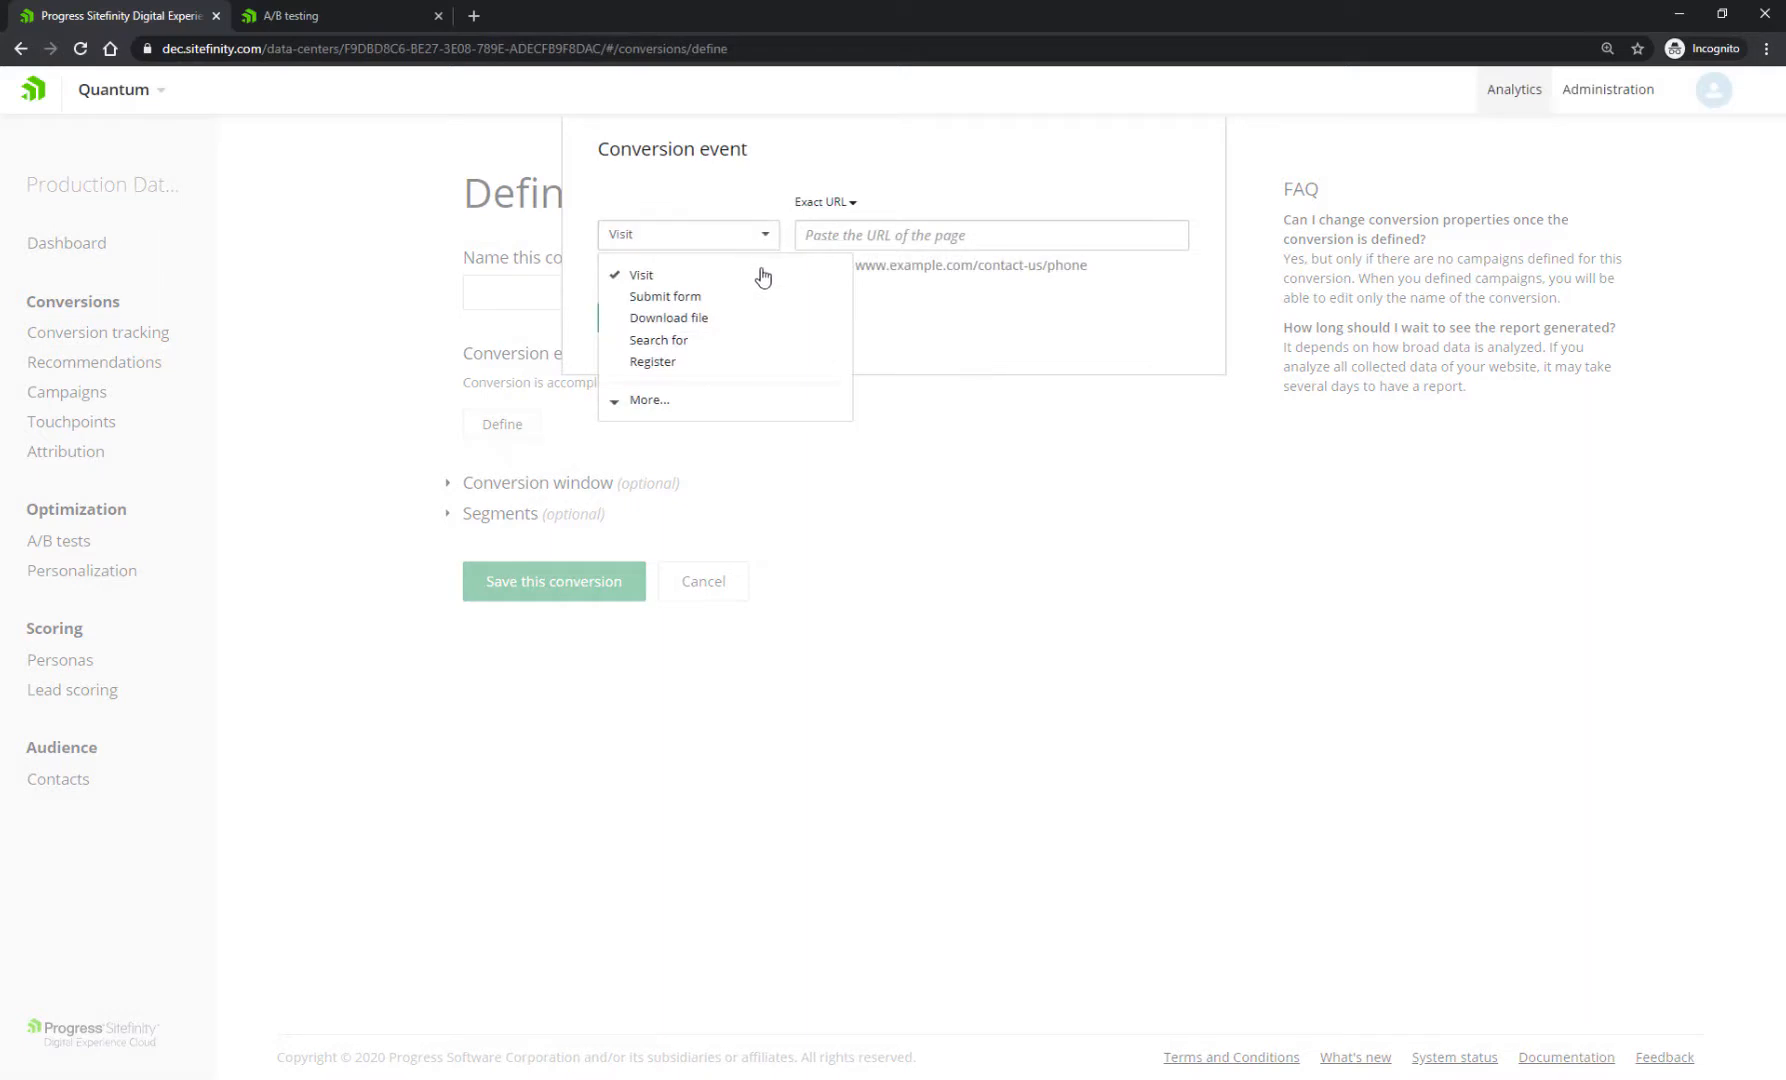
left_click(689, 402)
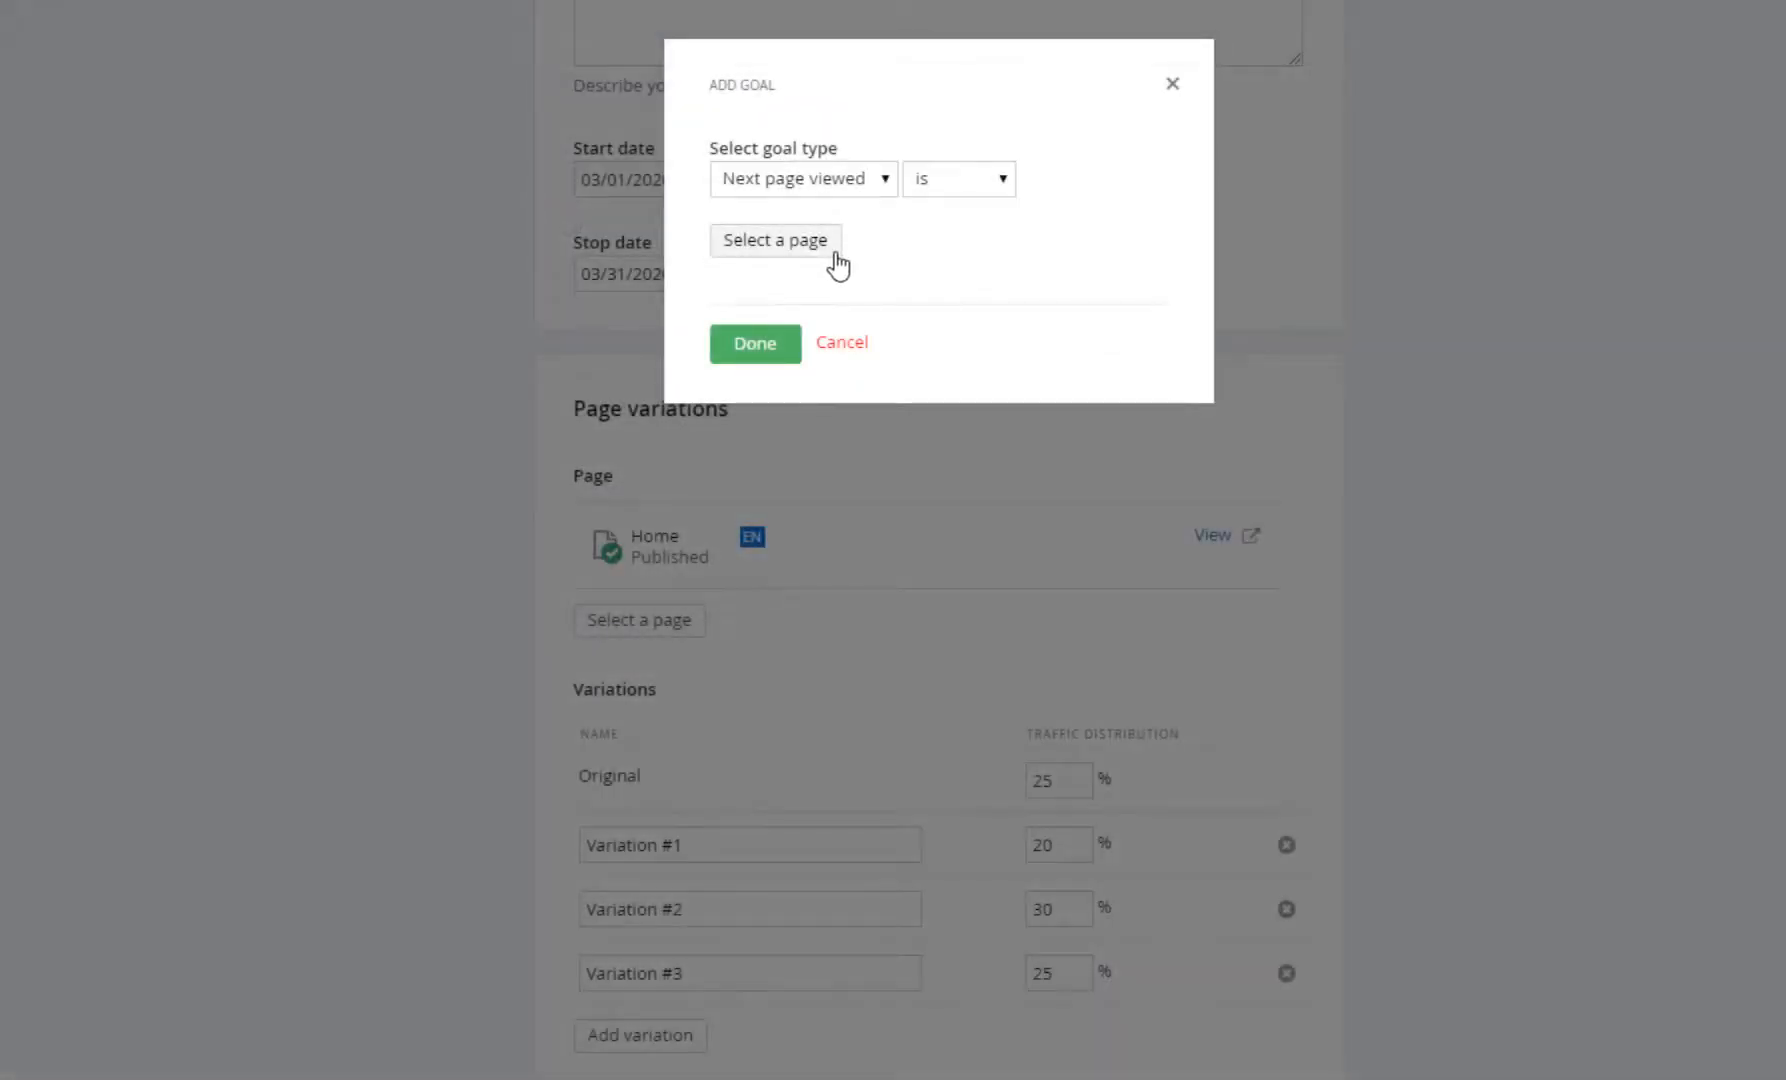
Add a Next page viewed goal for the News page under Inside Quantum, finding the page with the filter "news"
left_click(834, 248)
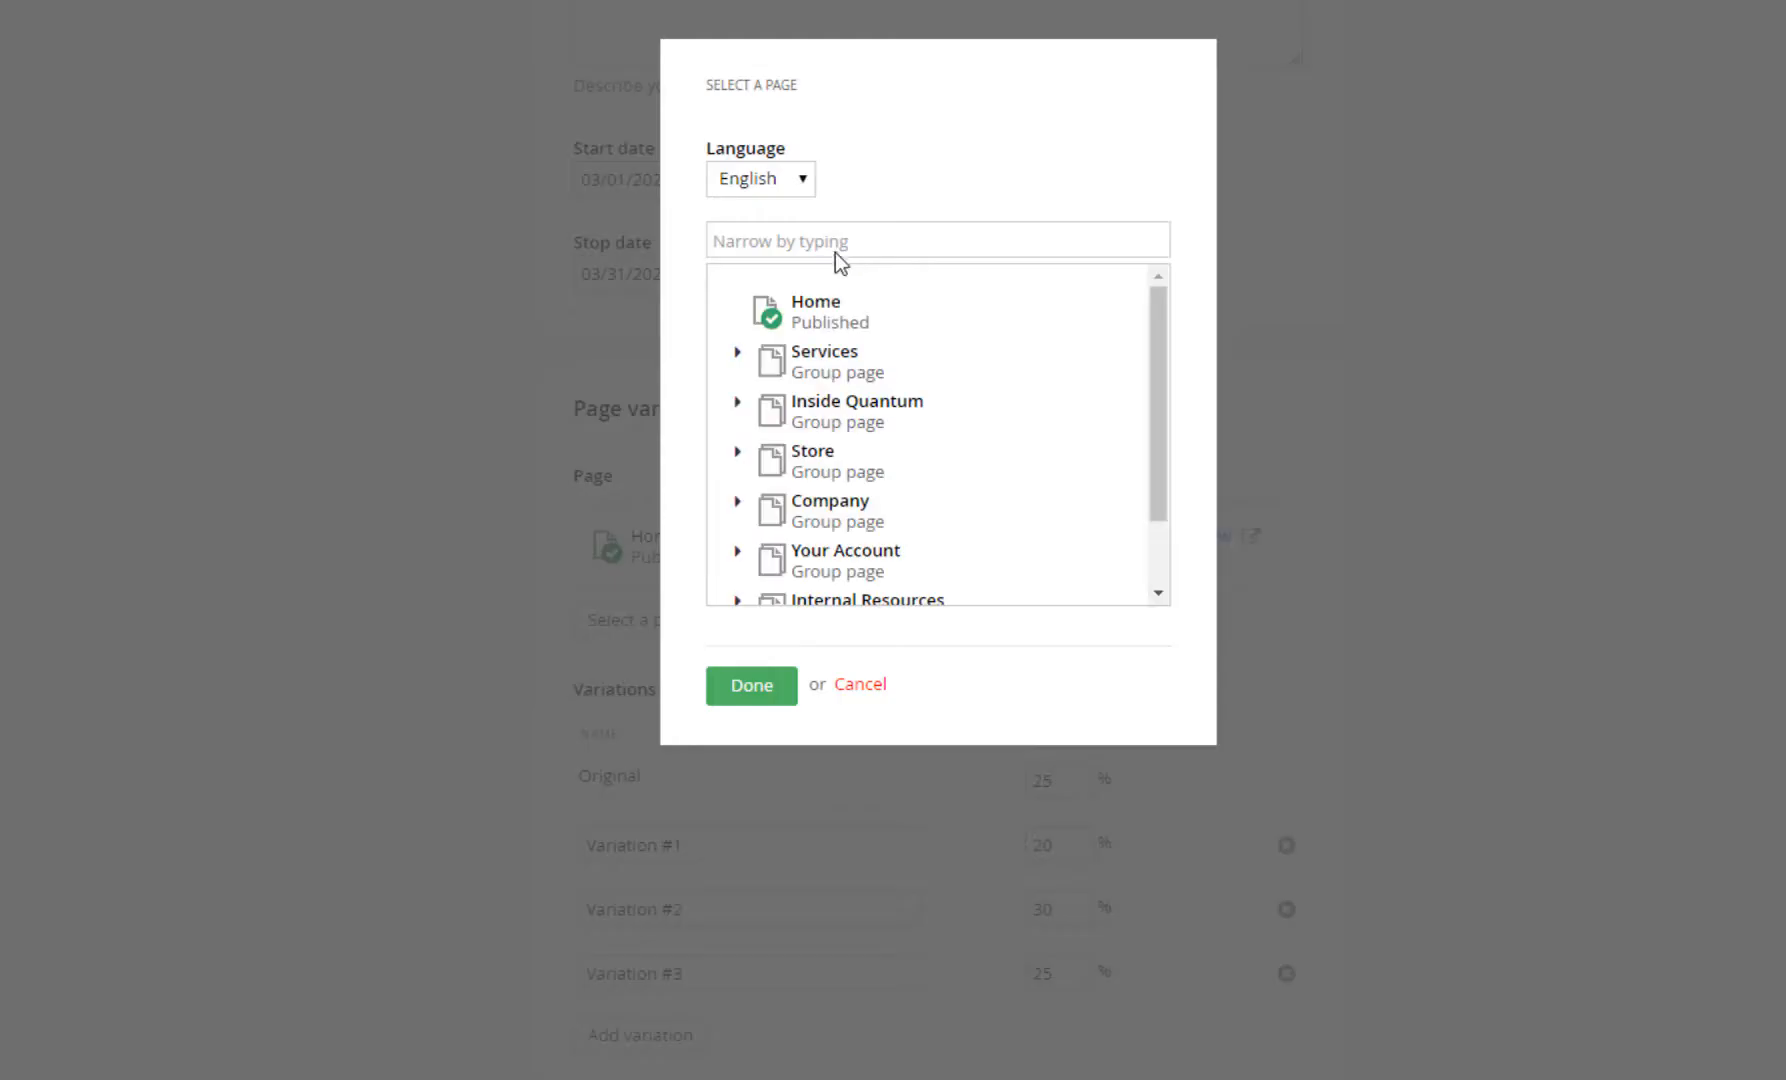
left_click(811, 240)
type("news")
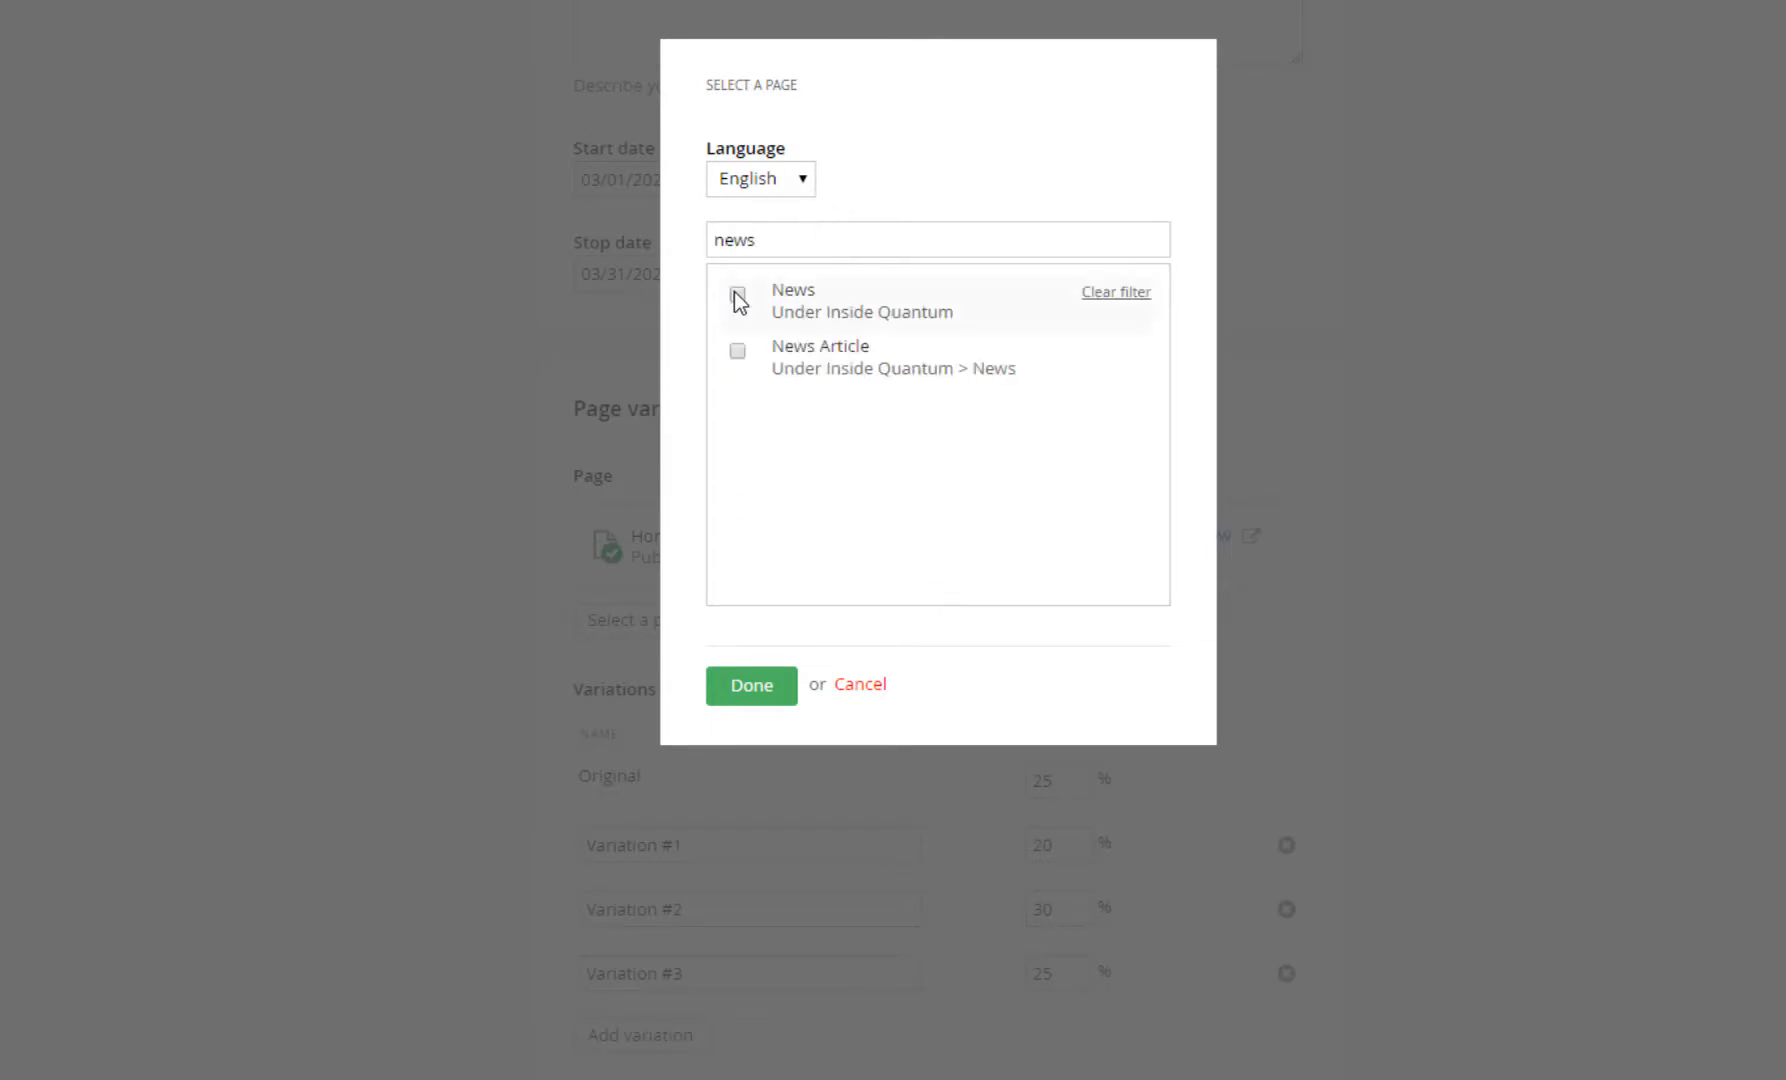
left_click(734, 296)
left_click(754, 690)
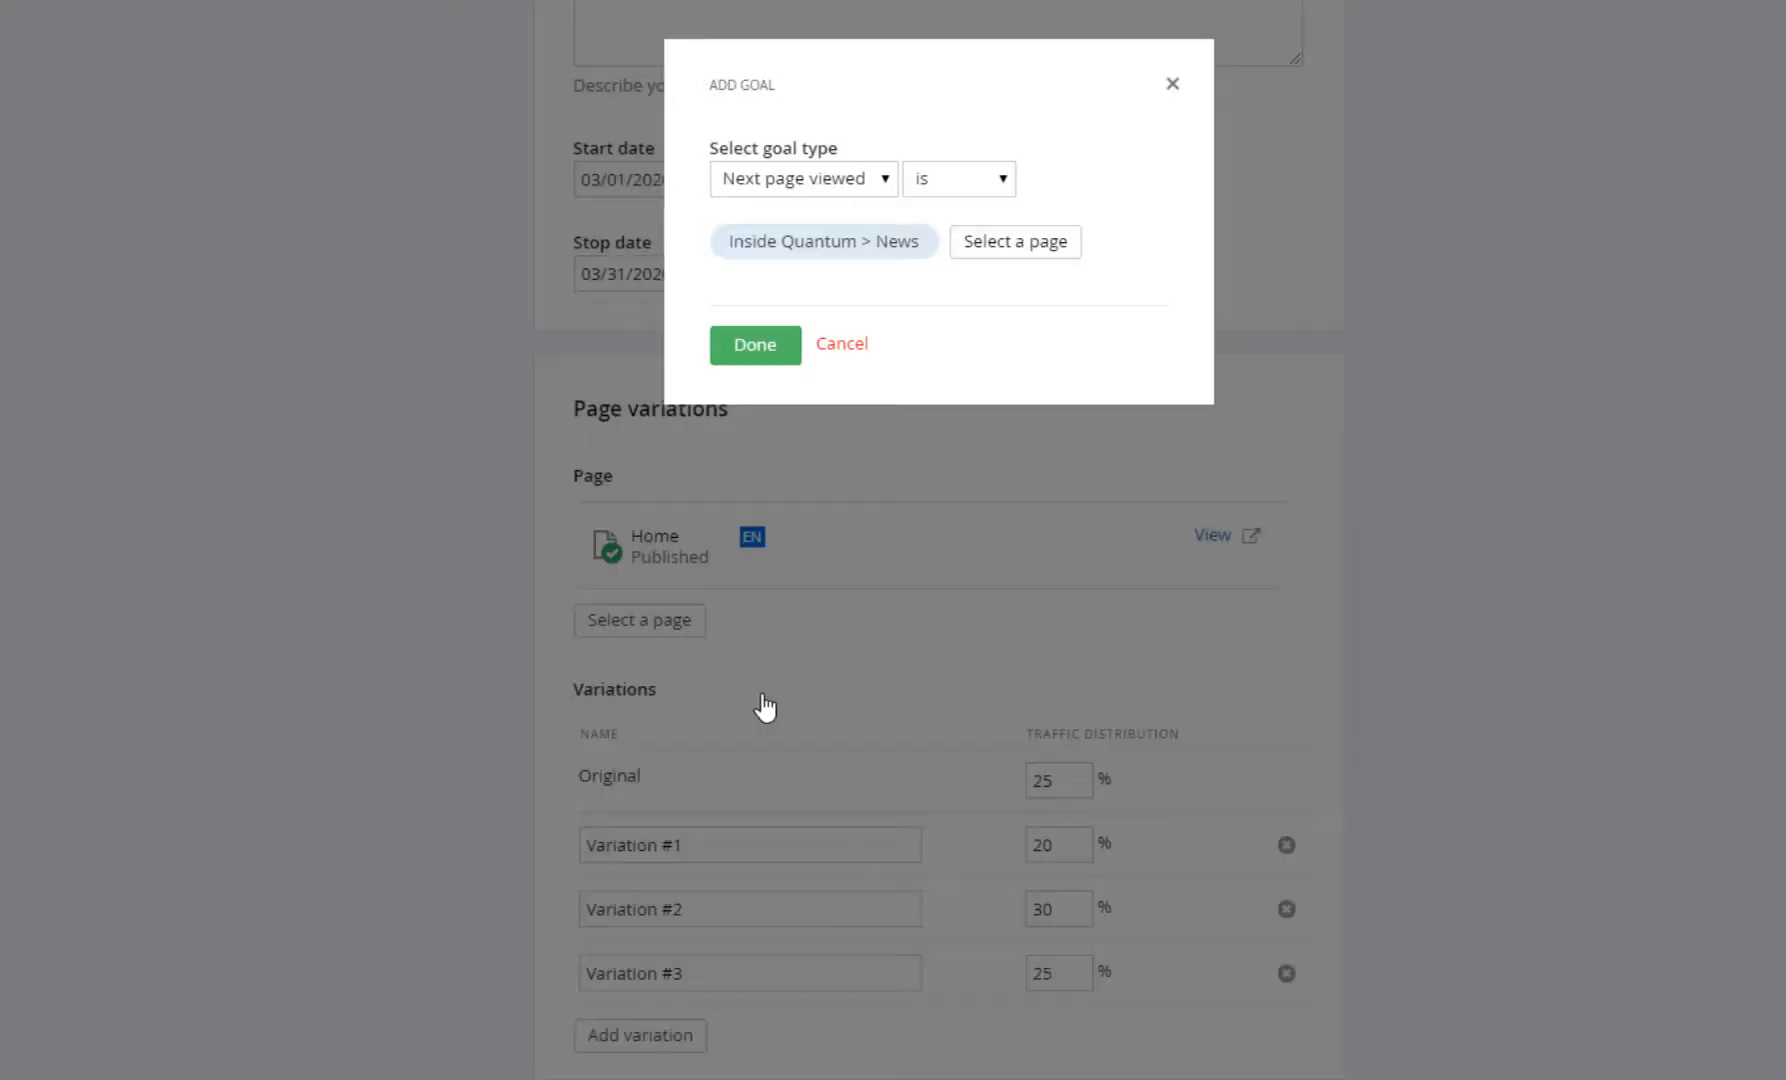
left_click(758, 352)
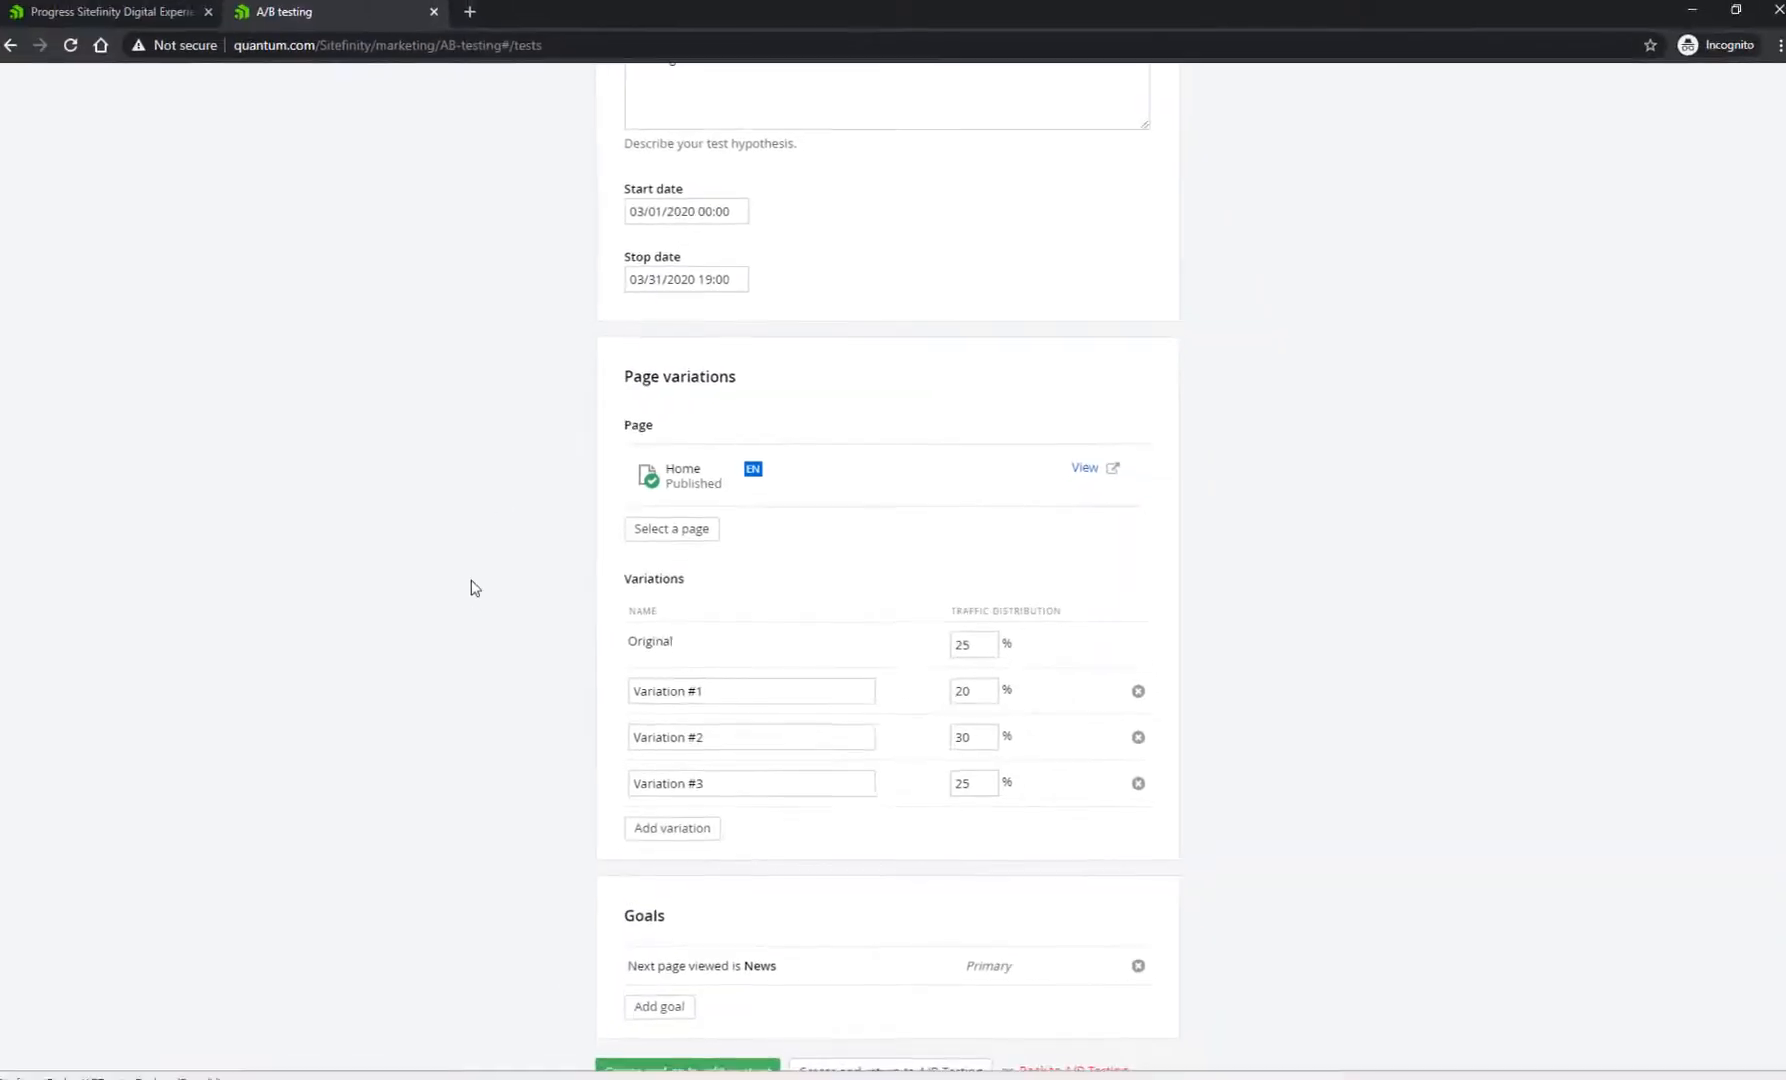
scroll(587, 674, "down", 2)
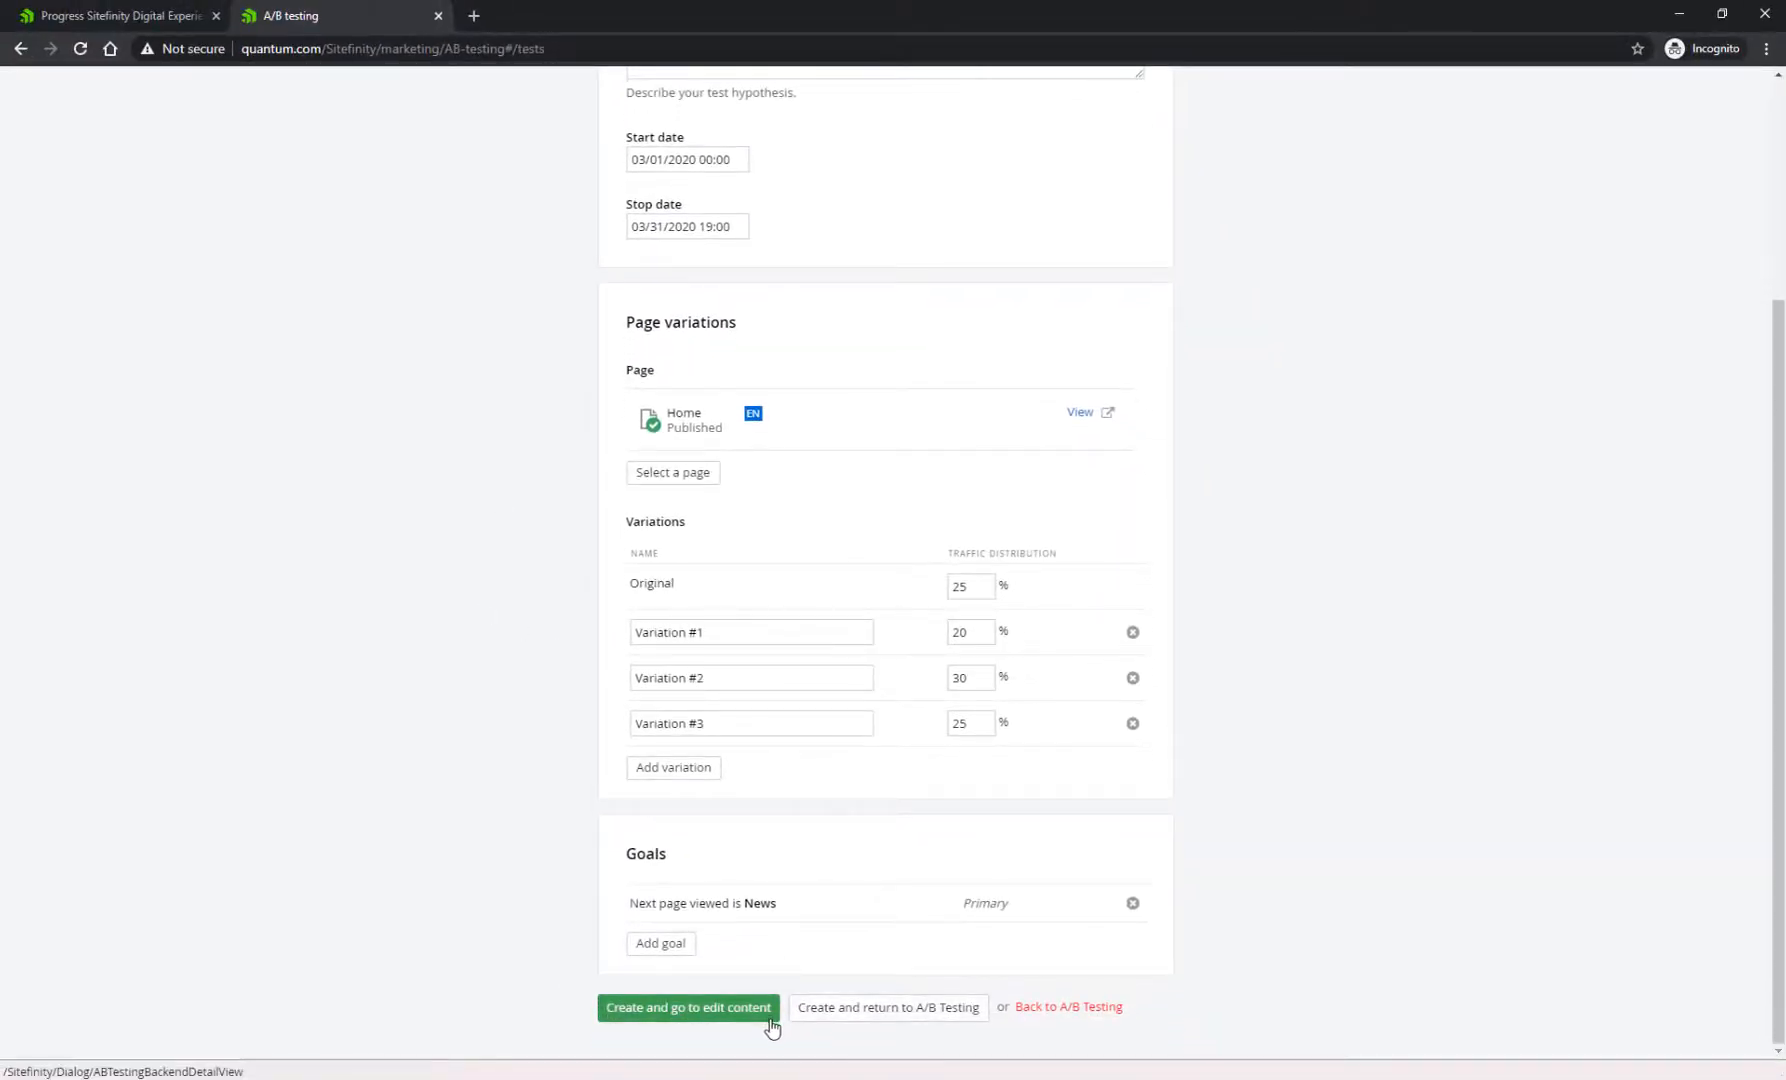
Create the A/B test, continue to editing the Home page content, and switch to Variation #1
left_click(770, 1018)
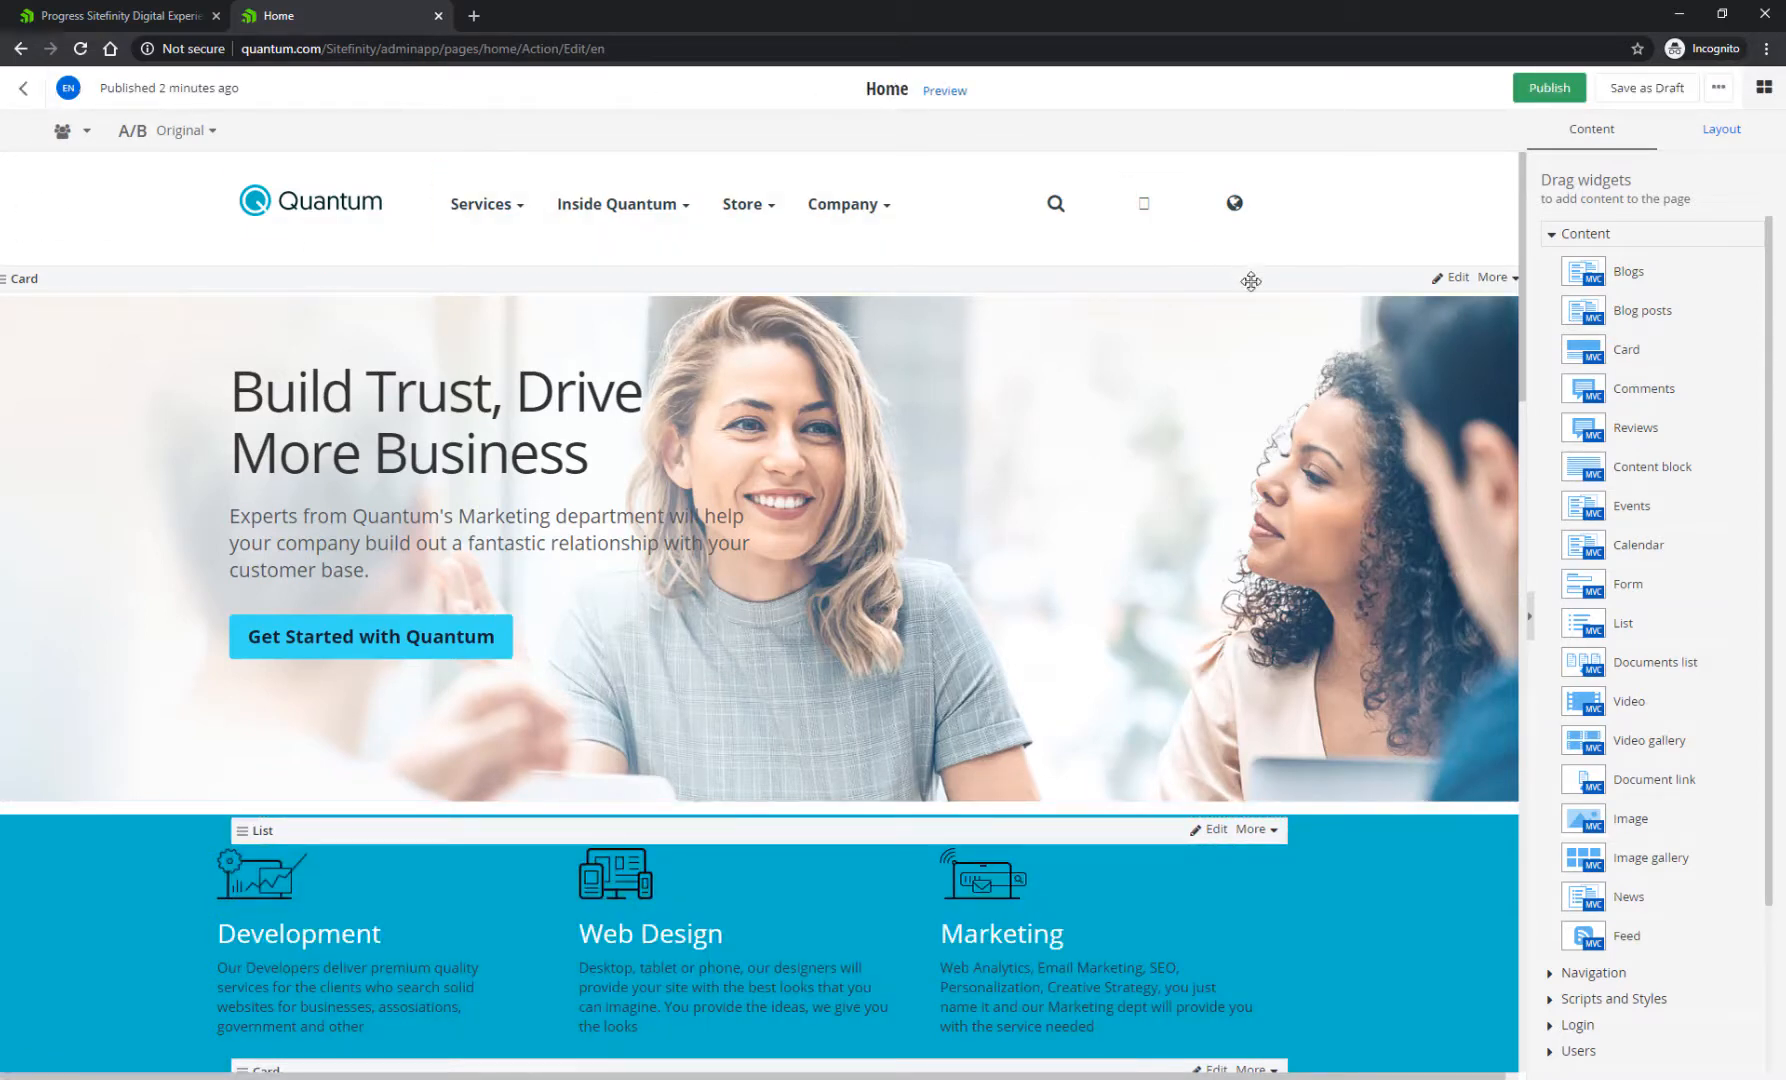
left_click(211, 136)
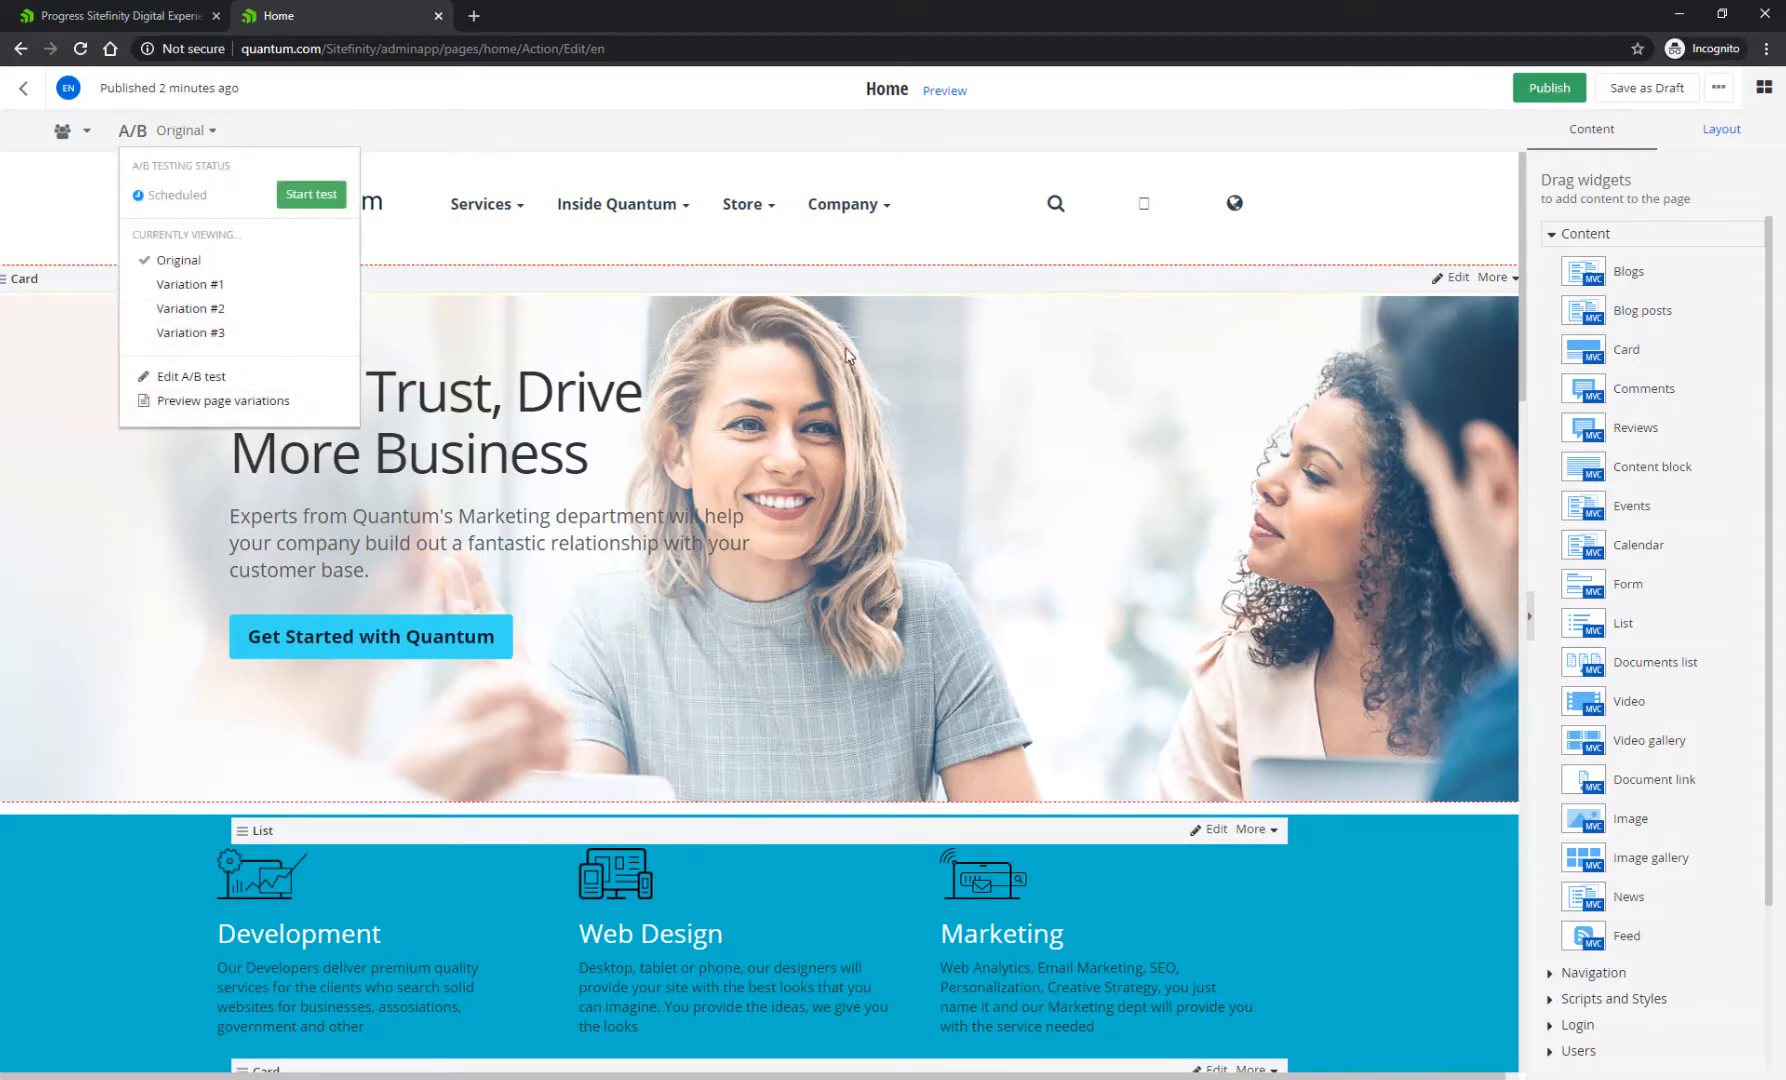
left_click(219, 287)
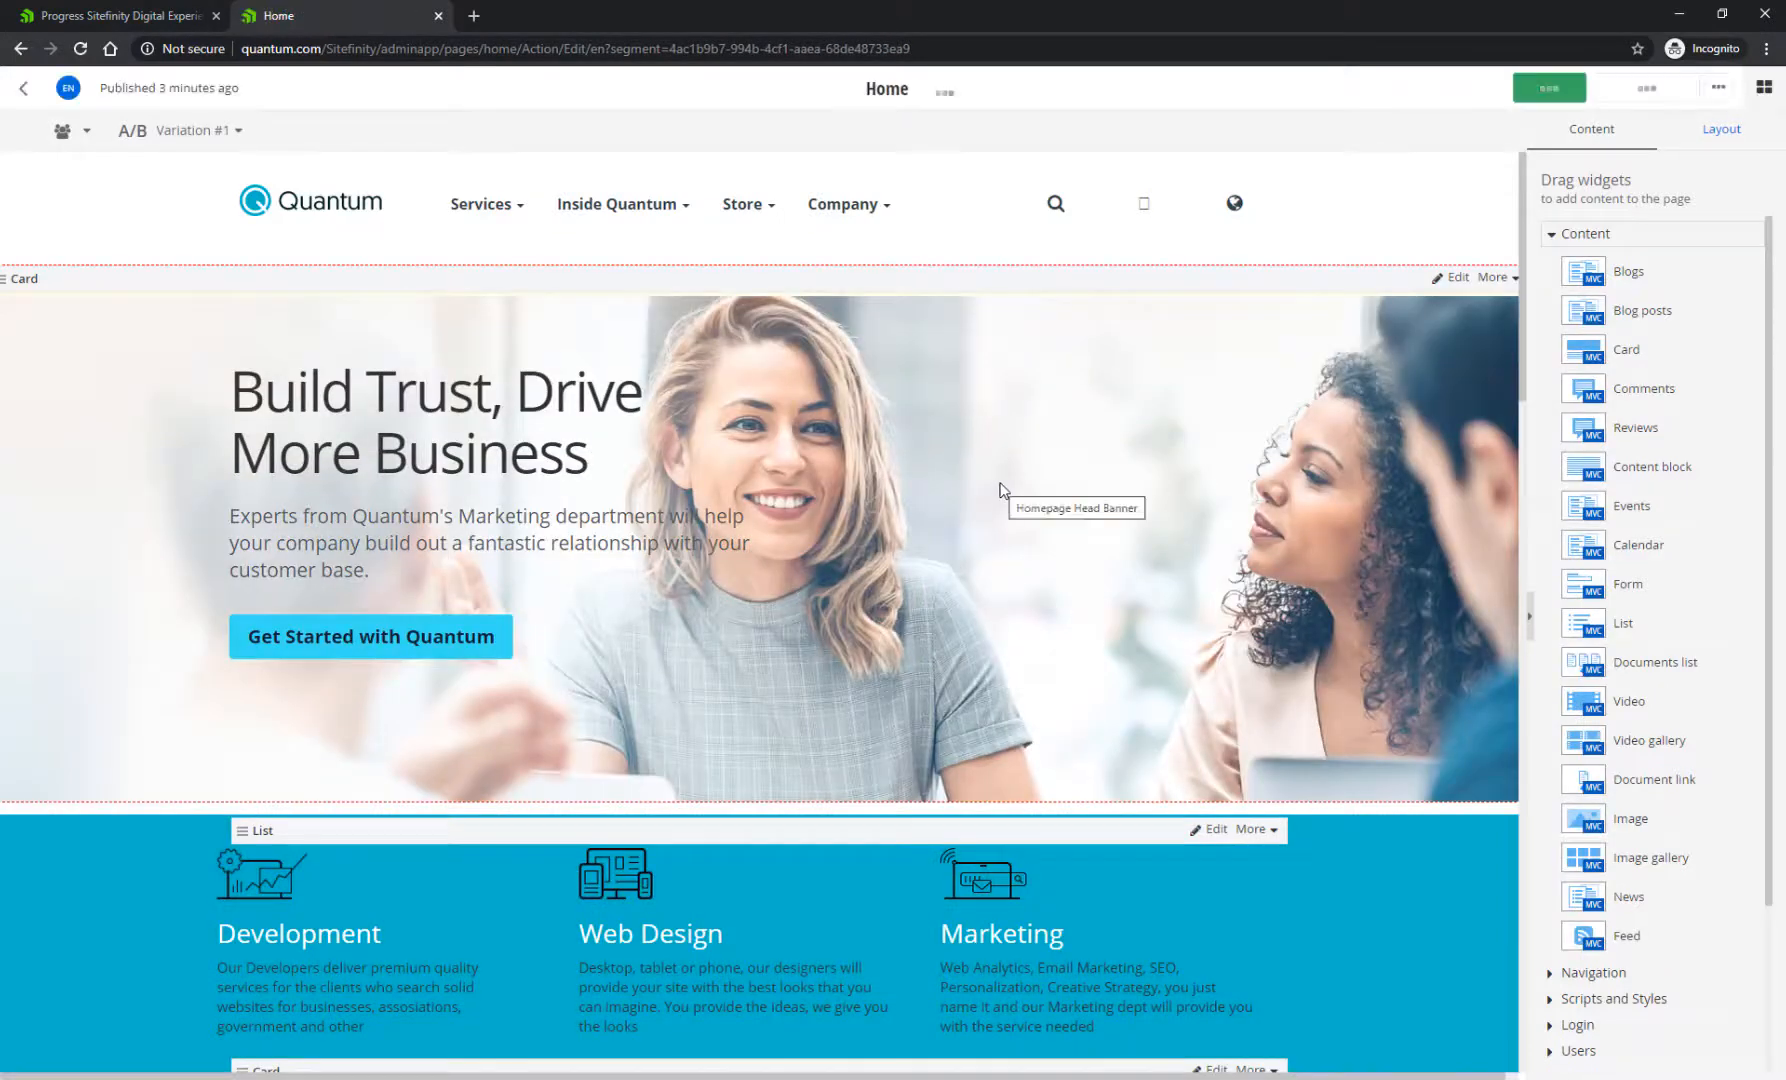
In Variation #1, move the News heading content block and the News widget directly below the homepage head banner card
scroll(1003, 489, "down", 12)
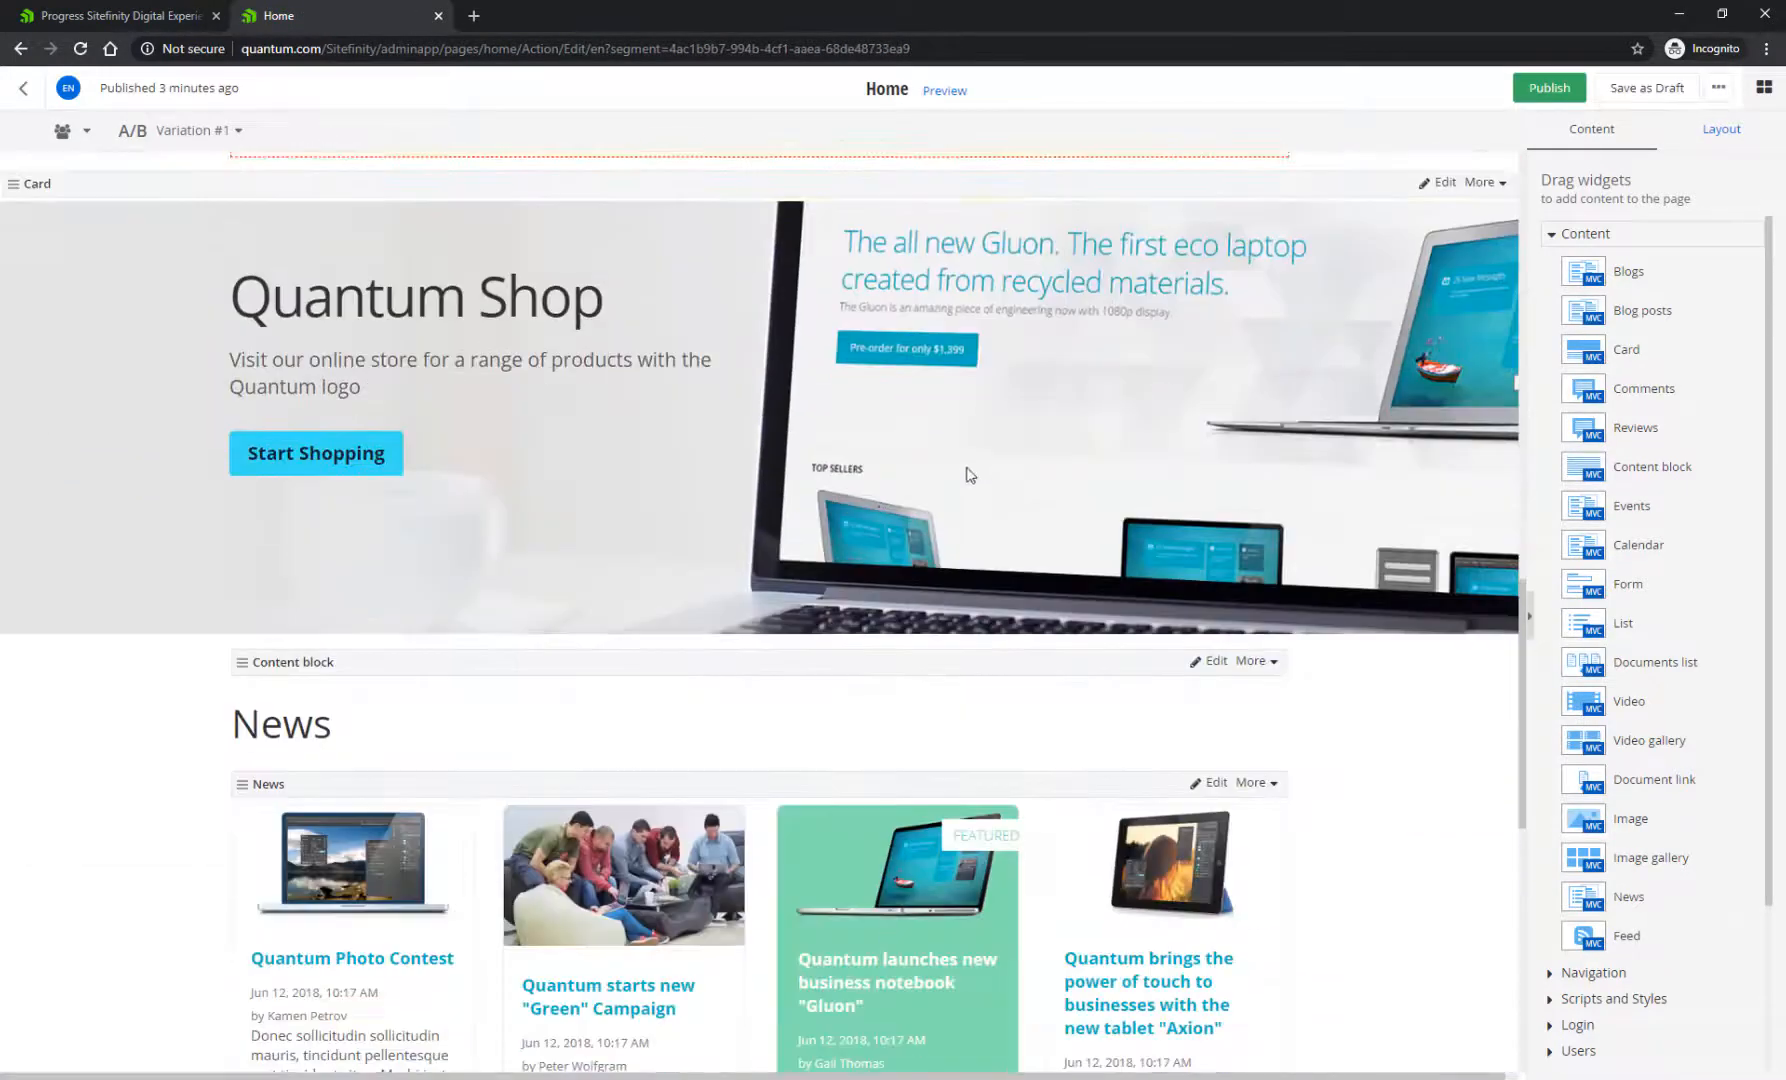
scroll(857, 682, "down", 2)
left_click_drag(829, 594, 811, 848)
scroll(525, 474, "down", 10)
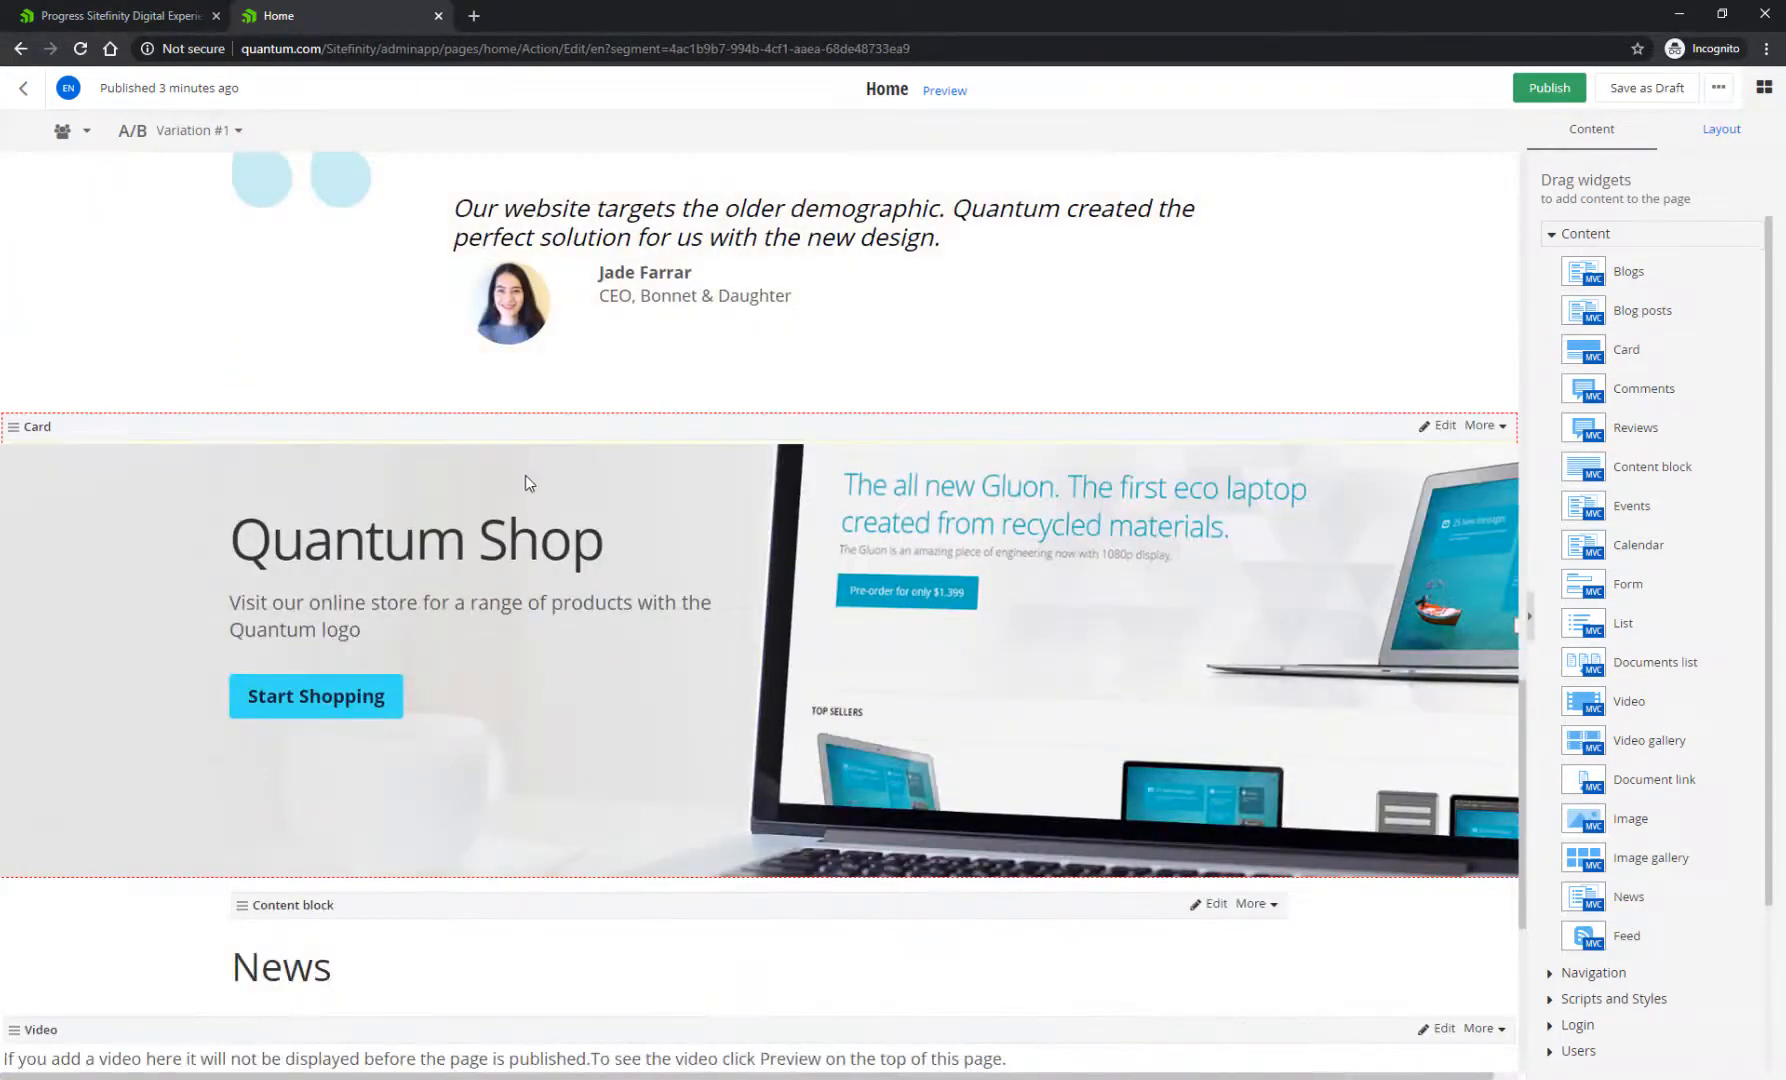
left_click_drag(610, 902, 610, 817)
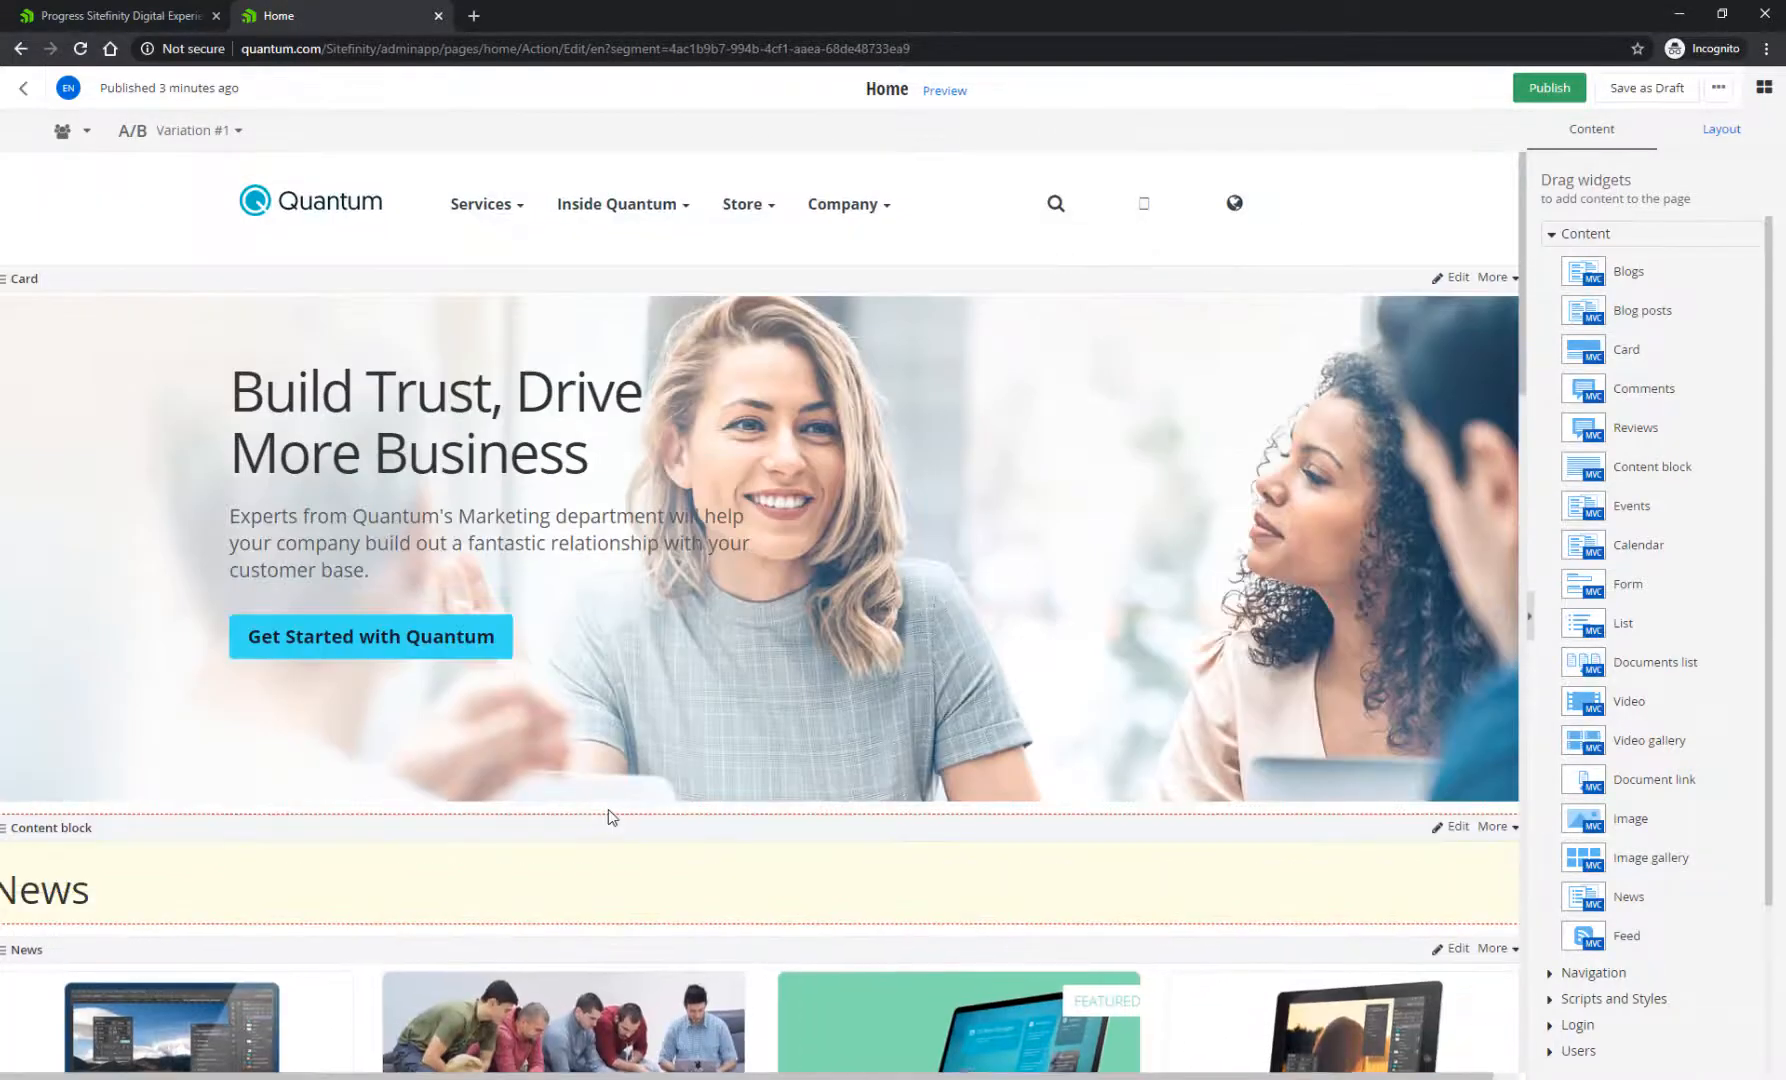
Switch to Variation #2 and move the News heading and News widget below the Video widget, under the Quantum Shop card
left_click(240, 136)
left_click(216, 309)
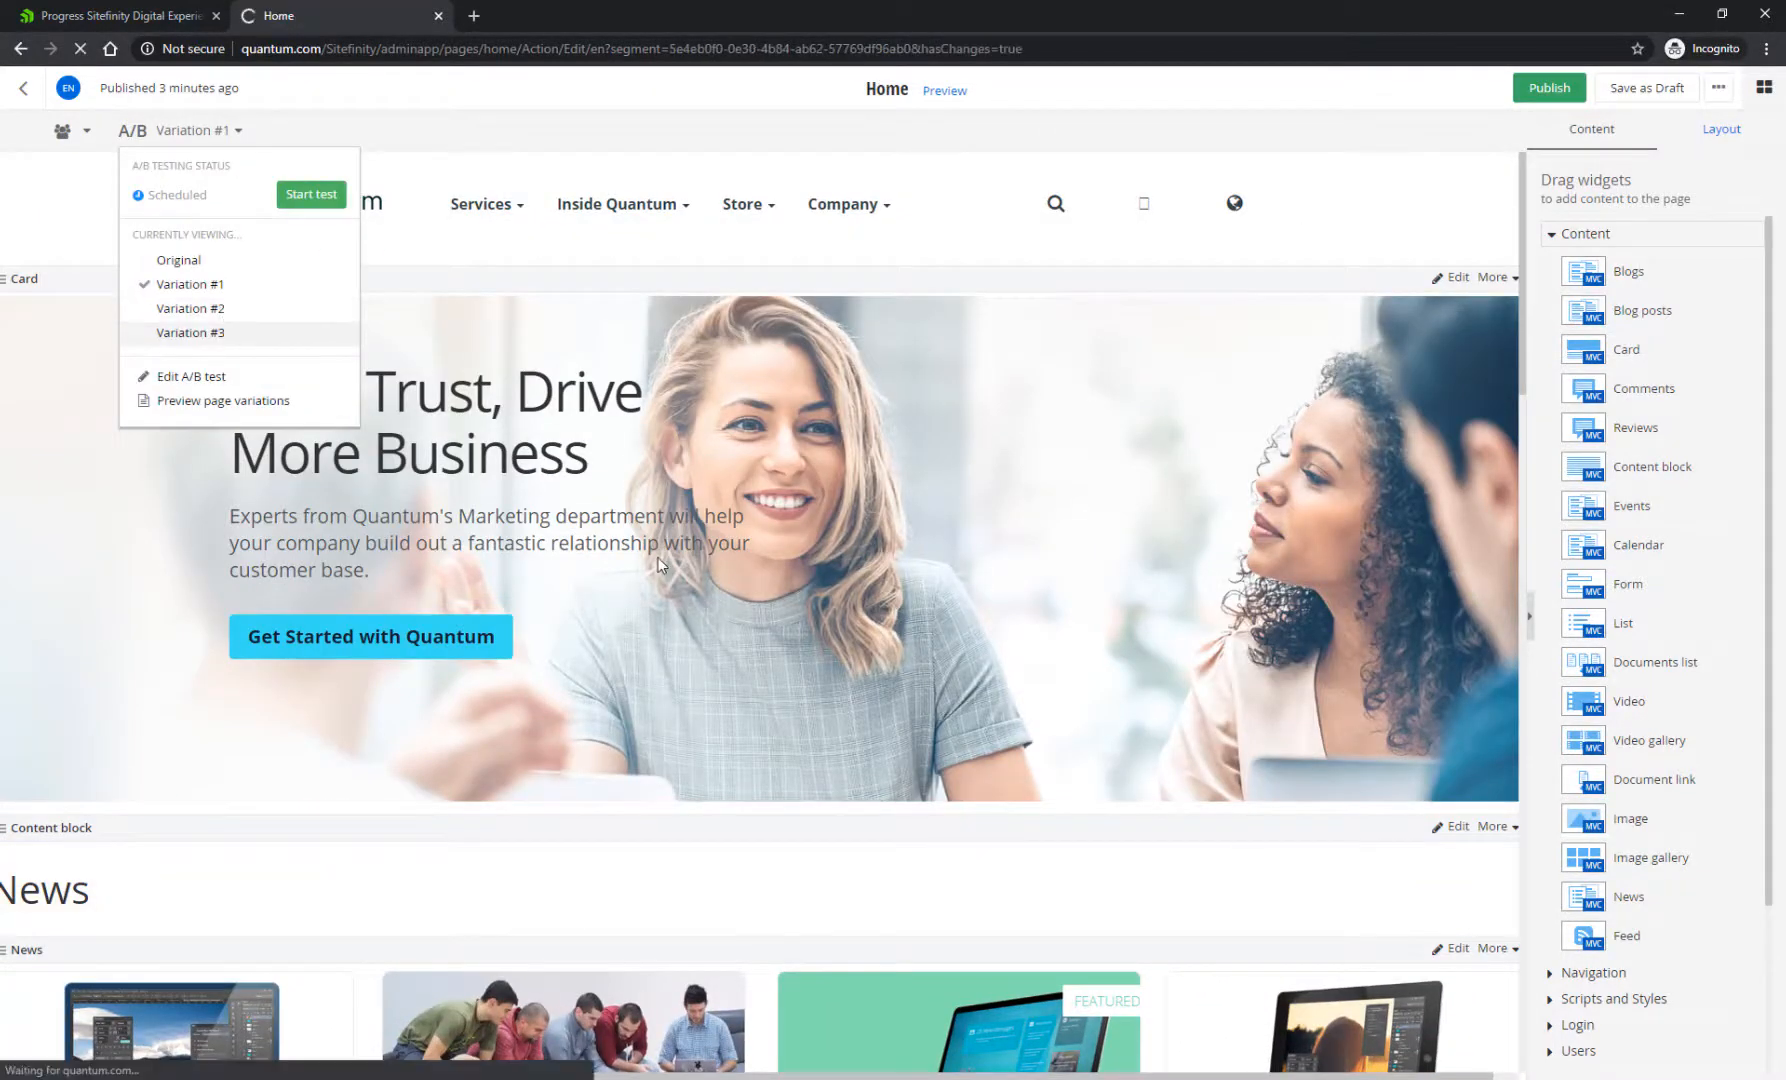
scroll(872, 582, "down", 15)
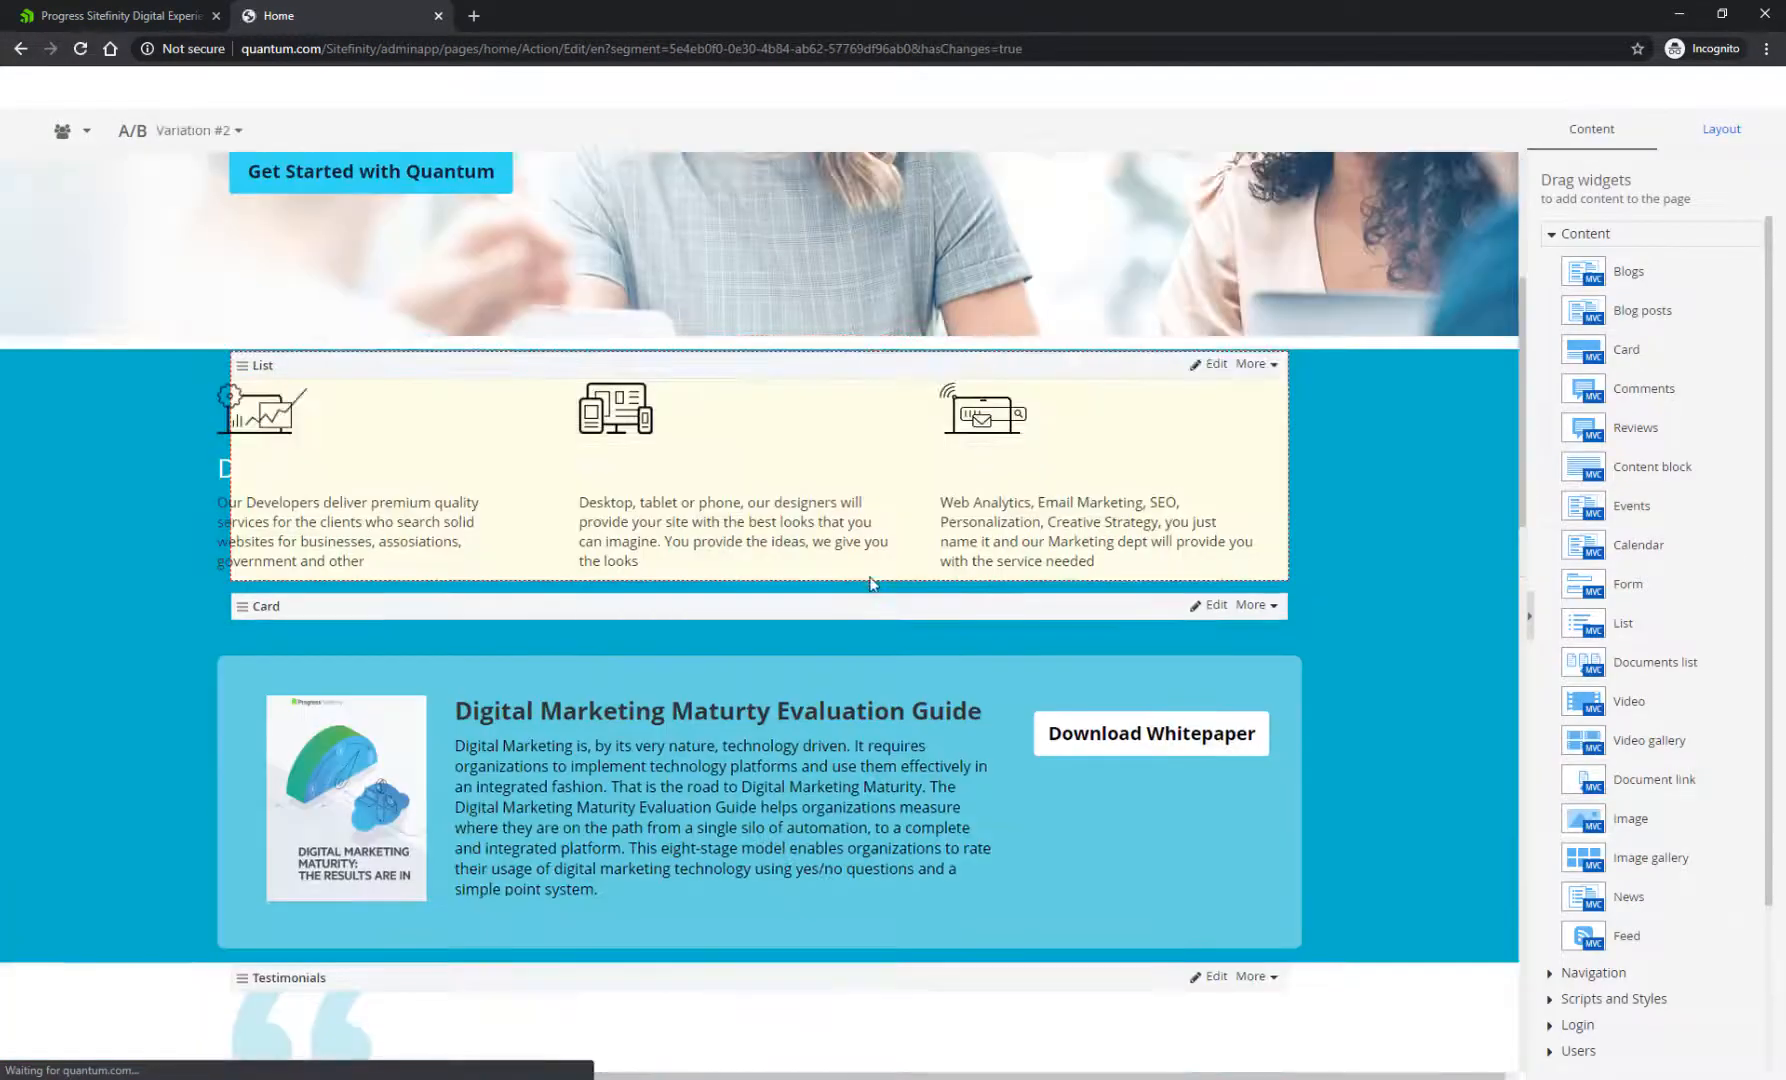
left_click_drag(715, 750, 683, 935)
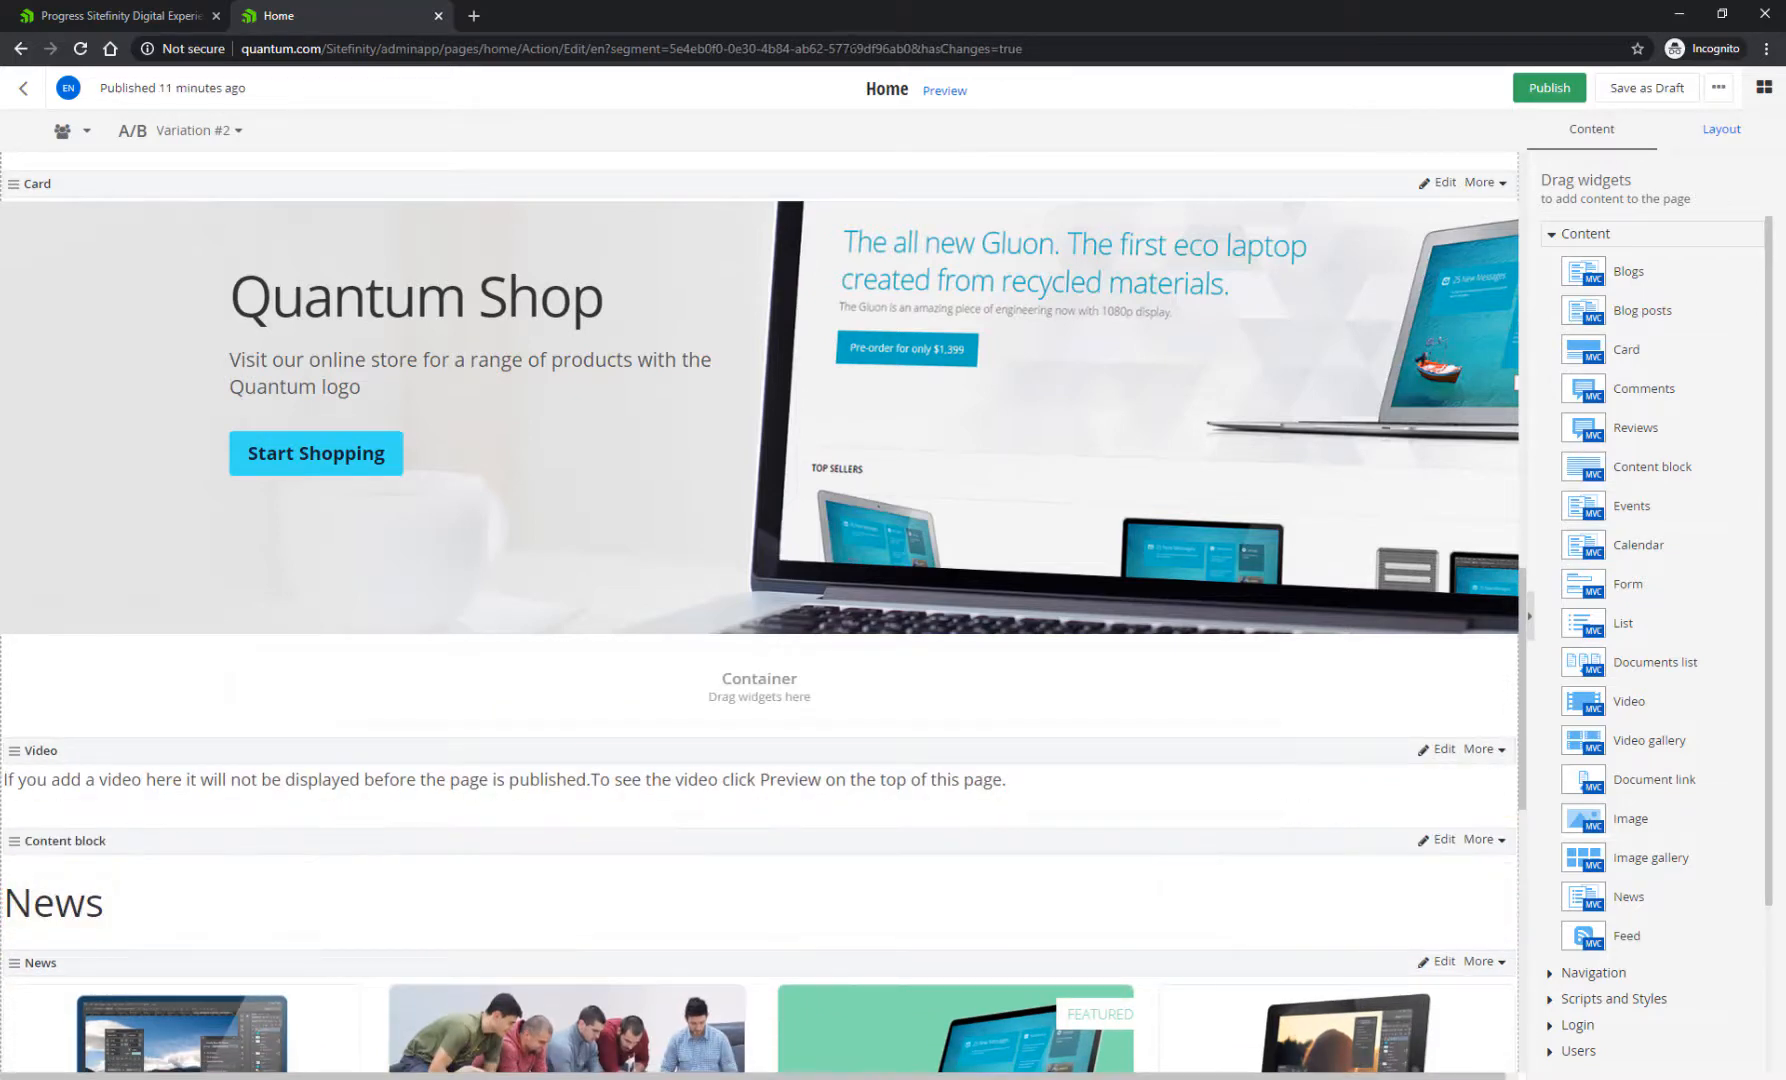
Start the A/B test and preview its page variations, viewing Variation #1 and the Original
left_click(239, 131)
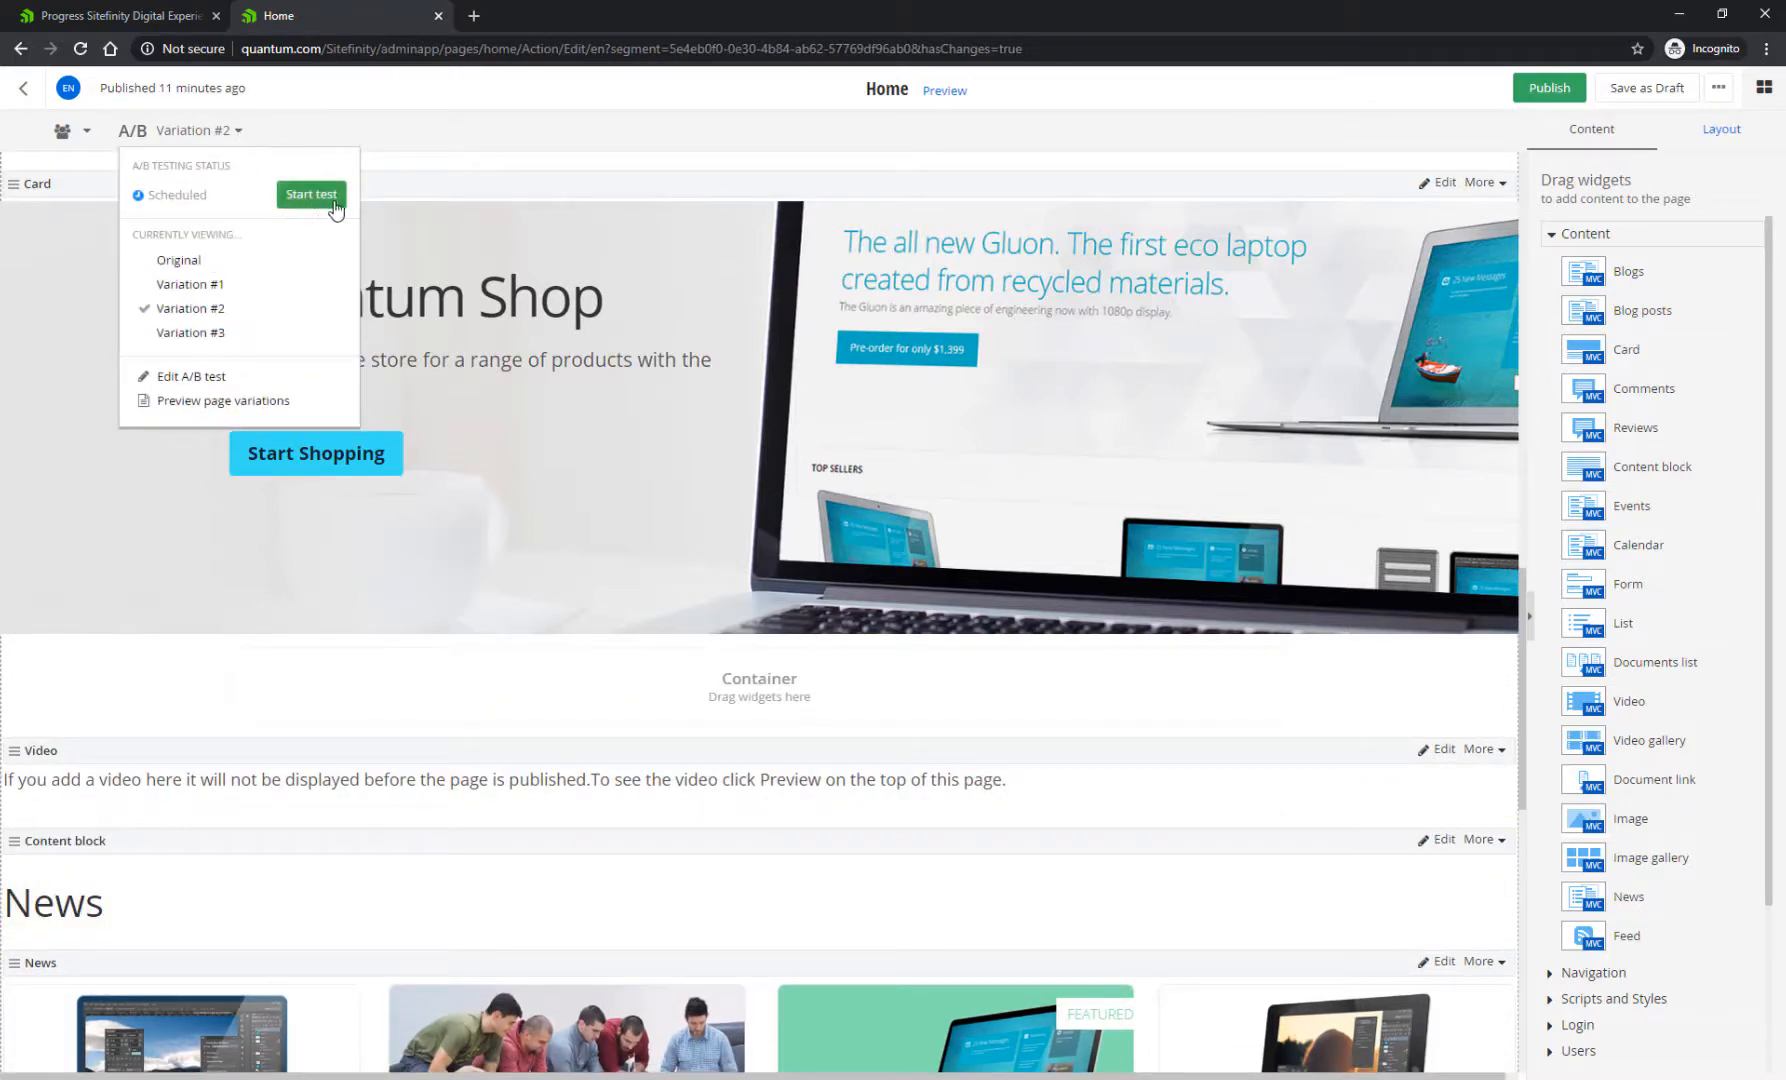
left_click(335, 204)
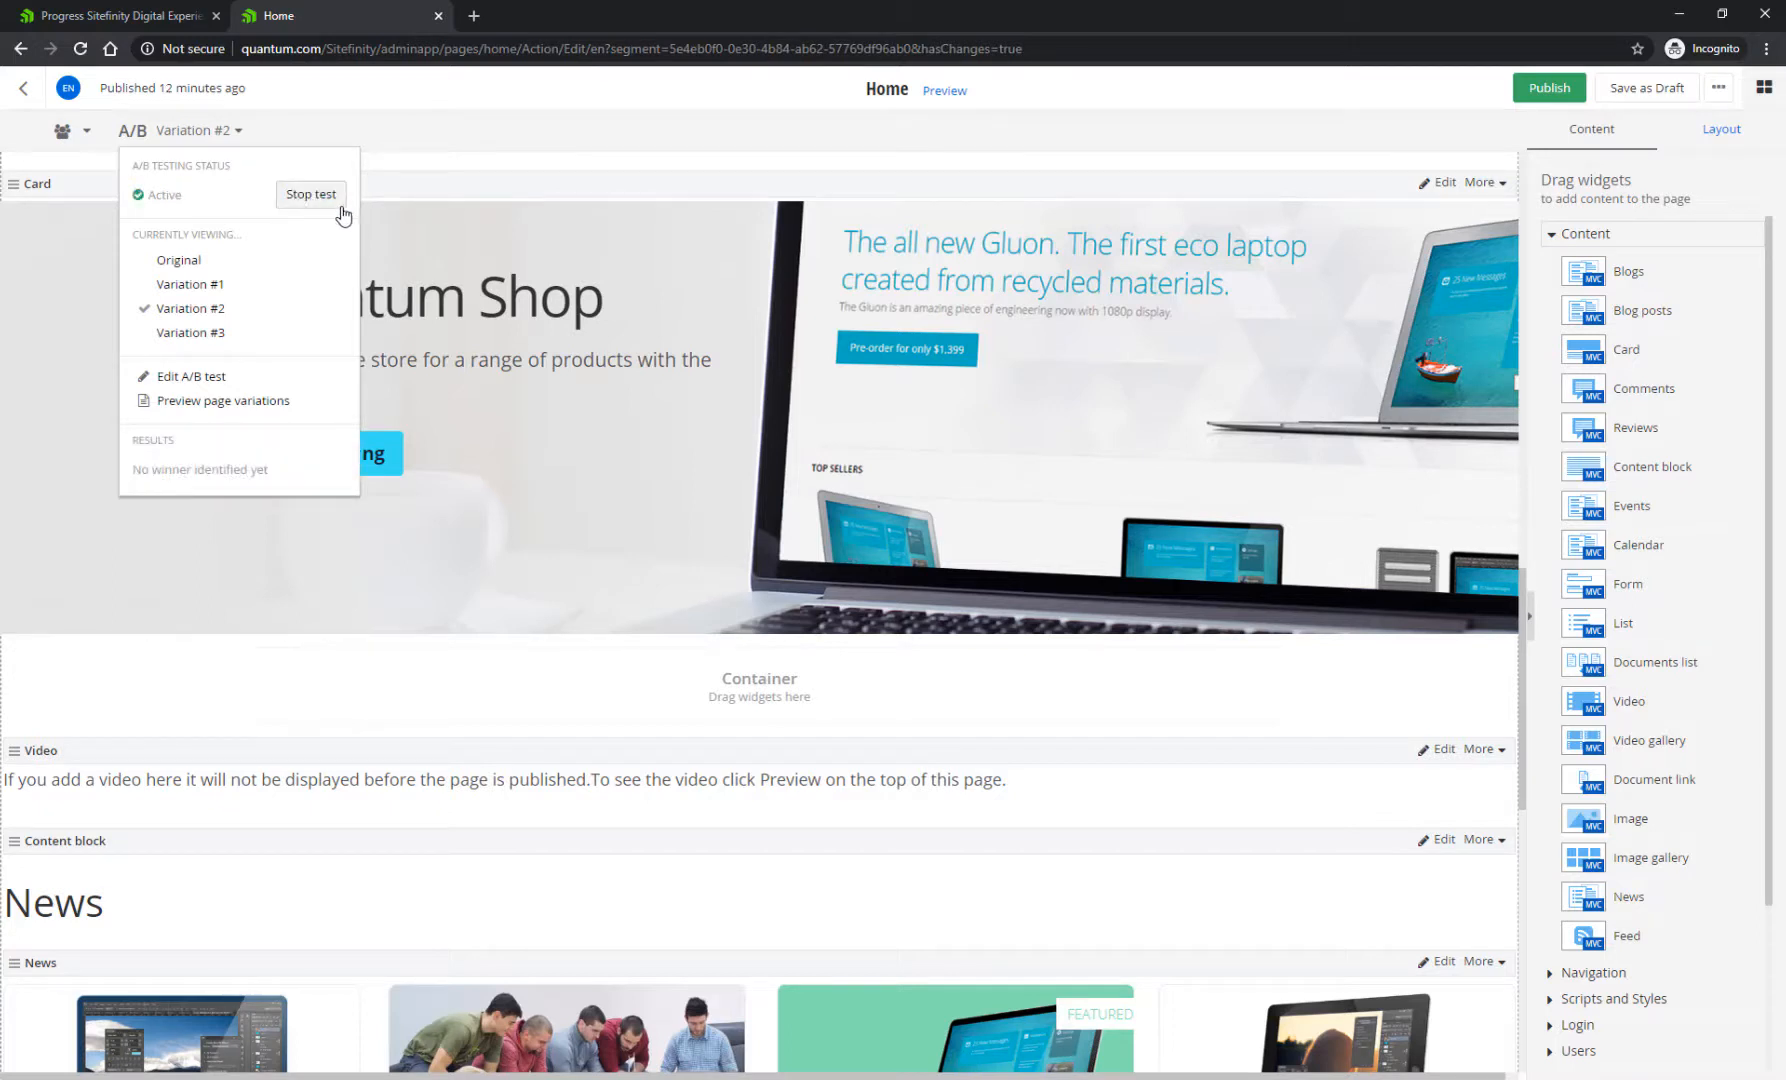
left_click(285, 402)
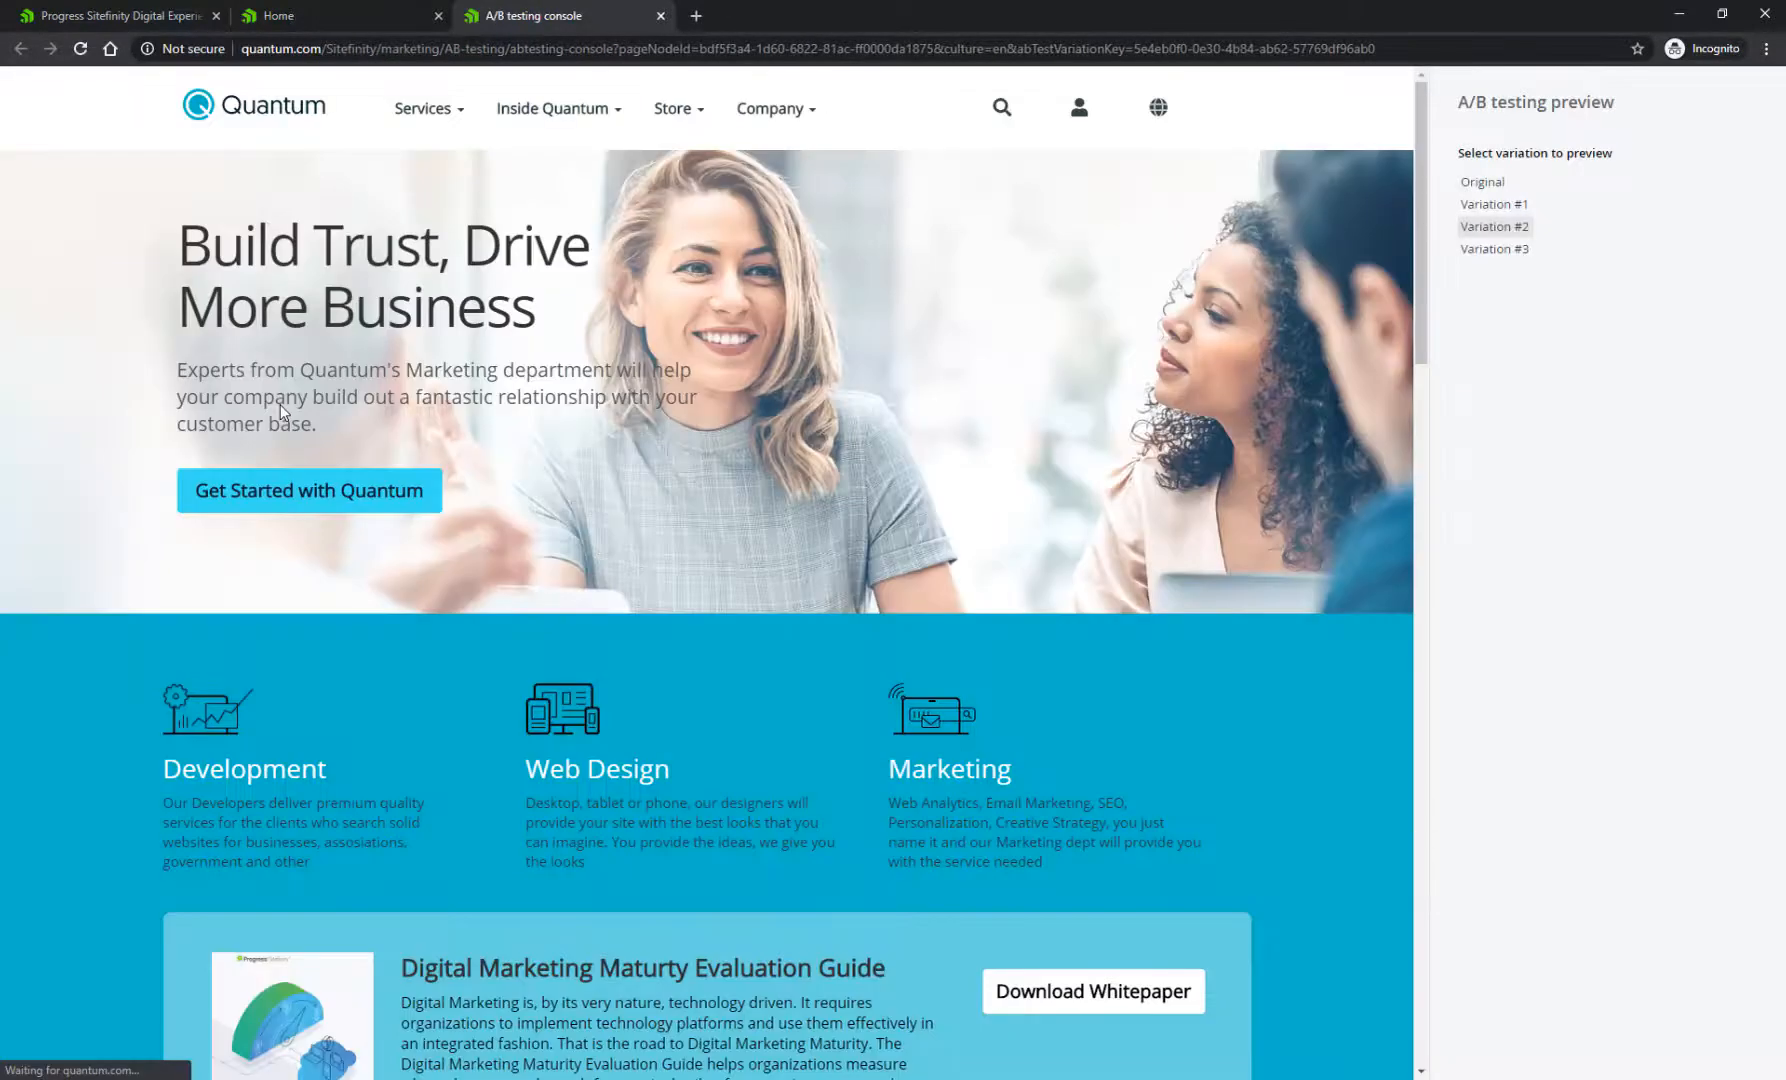
left_click(1506, 209)
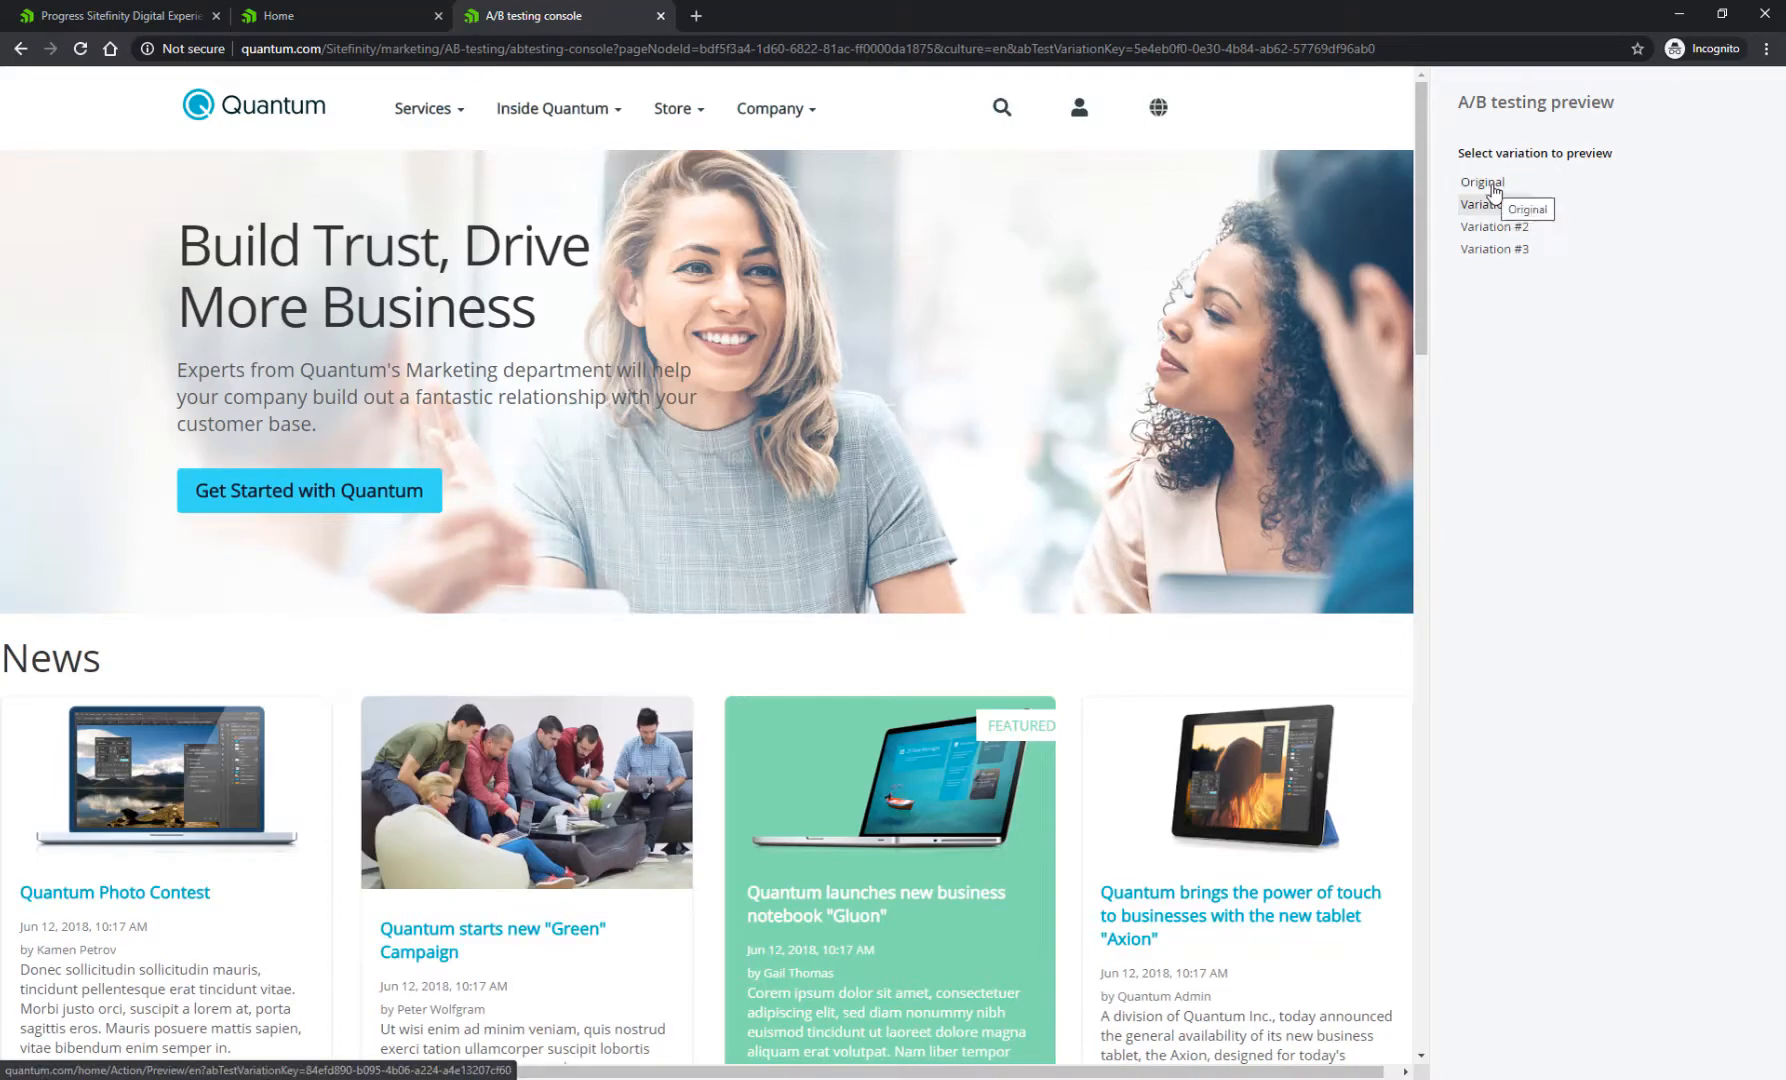
left_click(1492, 187)
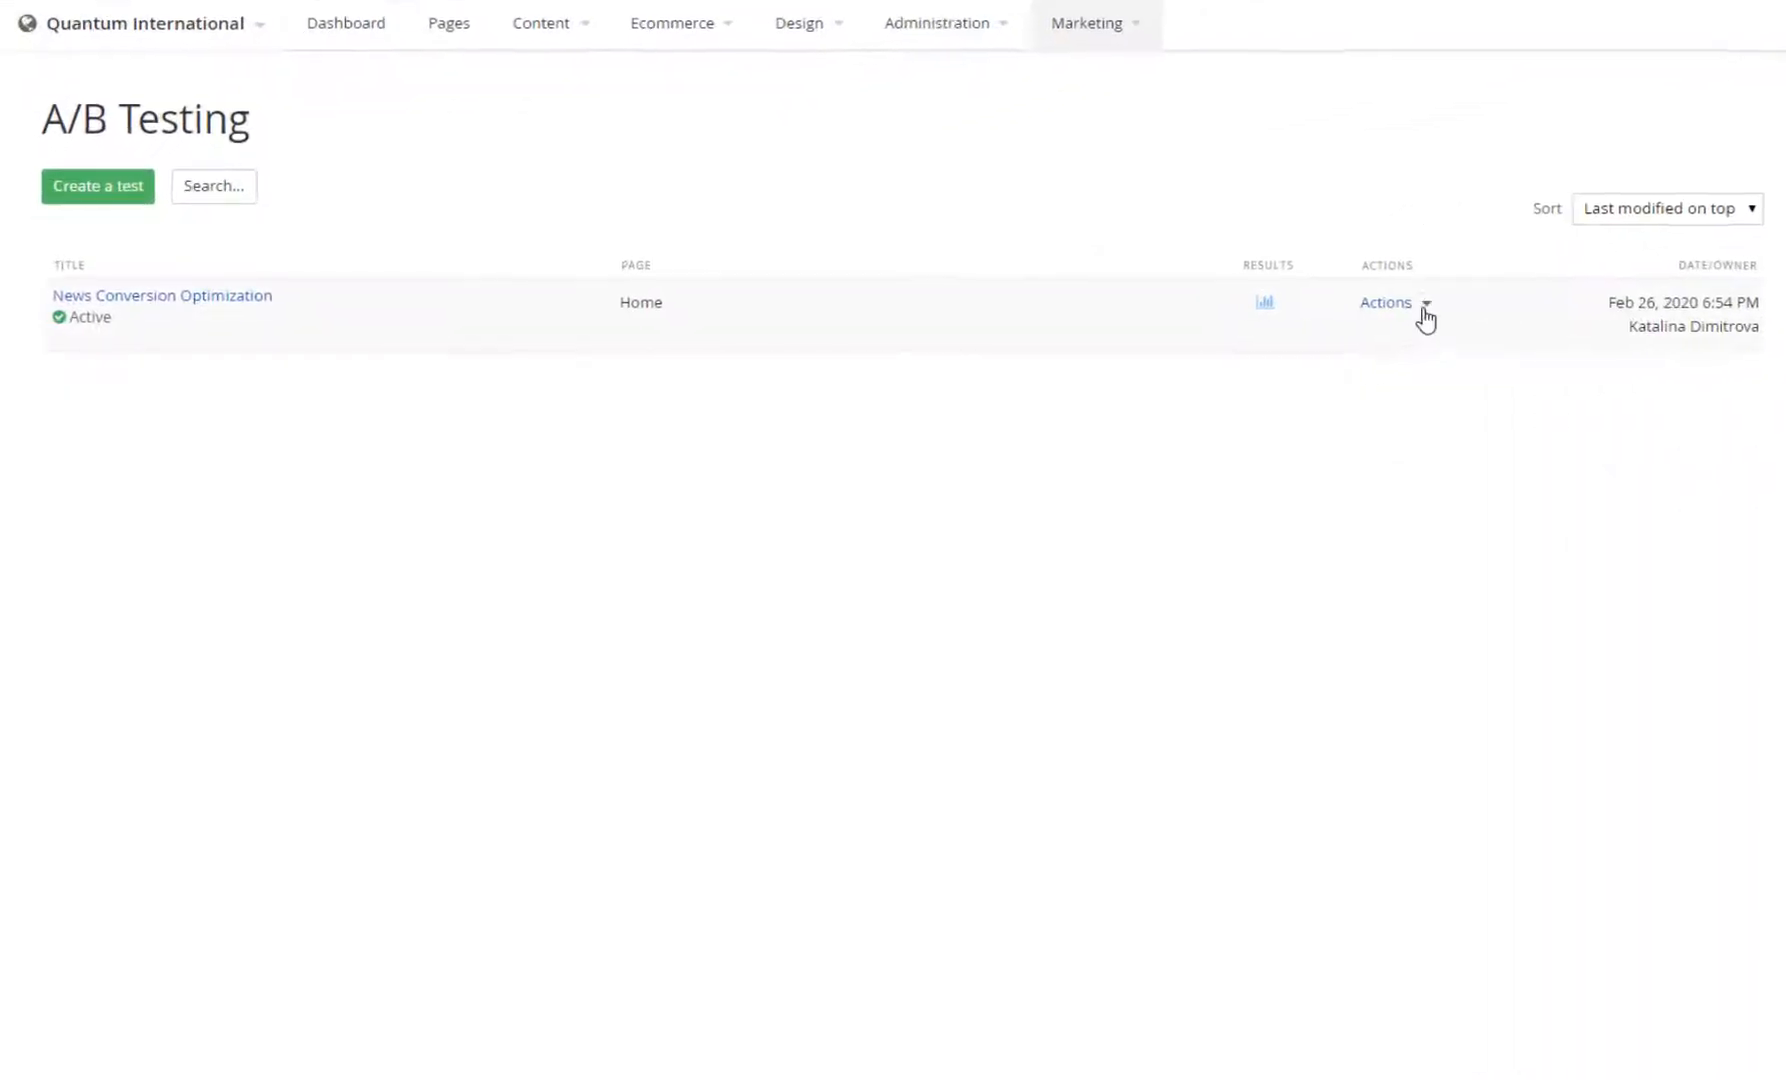
Stop the News Conversion Optimization test and end it by publishing Variation #1 as the final variation
left_click(1425, 308)
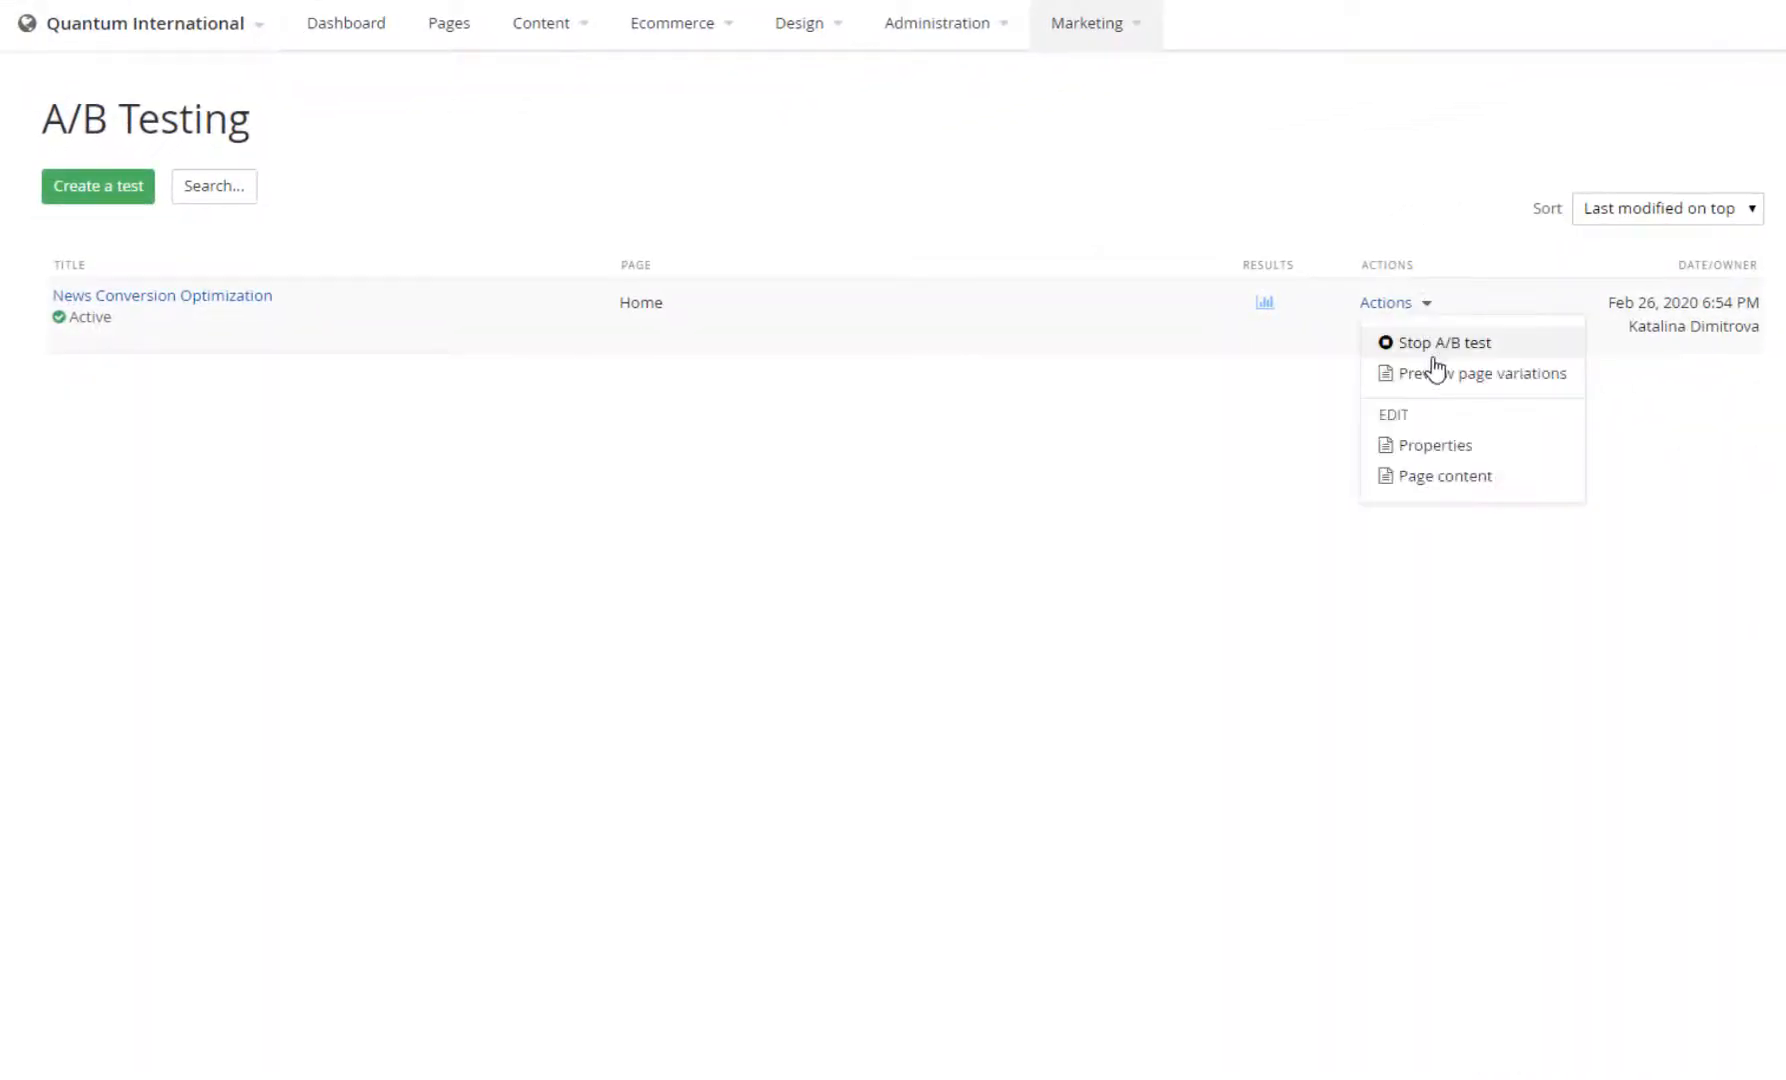
left_click(1440, 346)
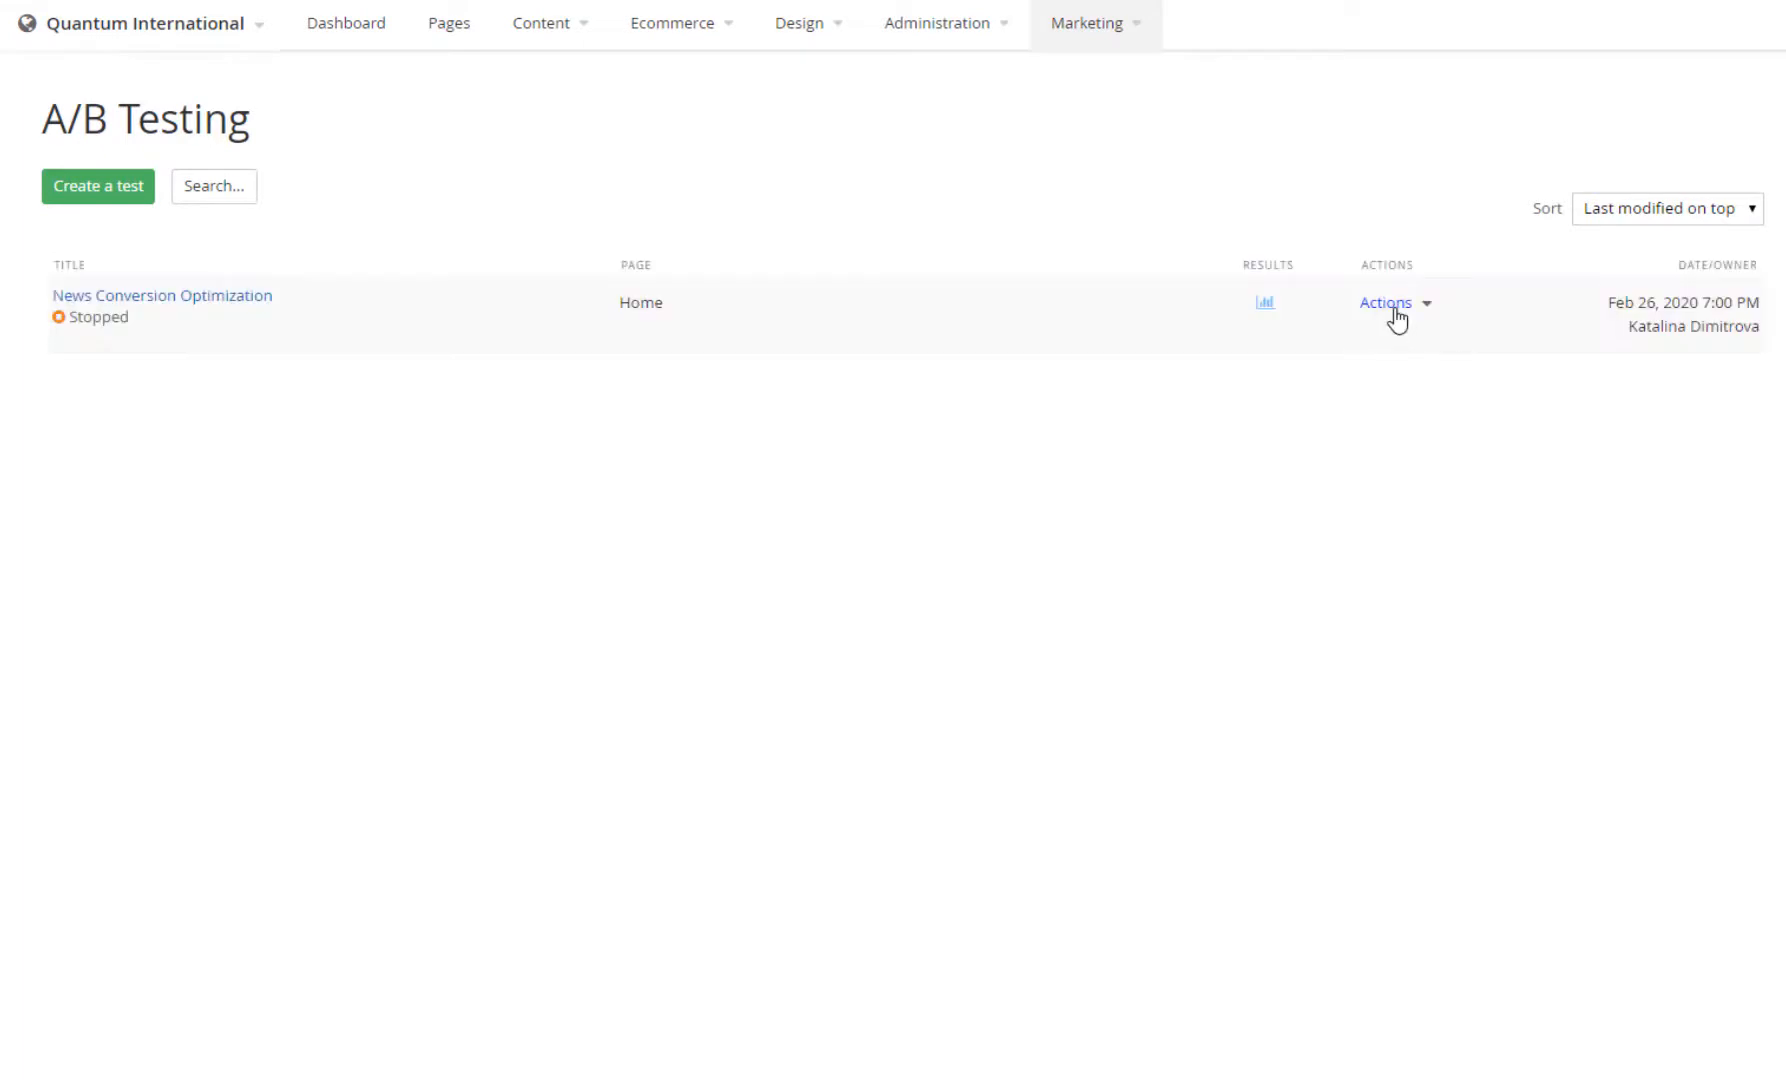
left_click(1393, 306)
left_click(1444, 402)
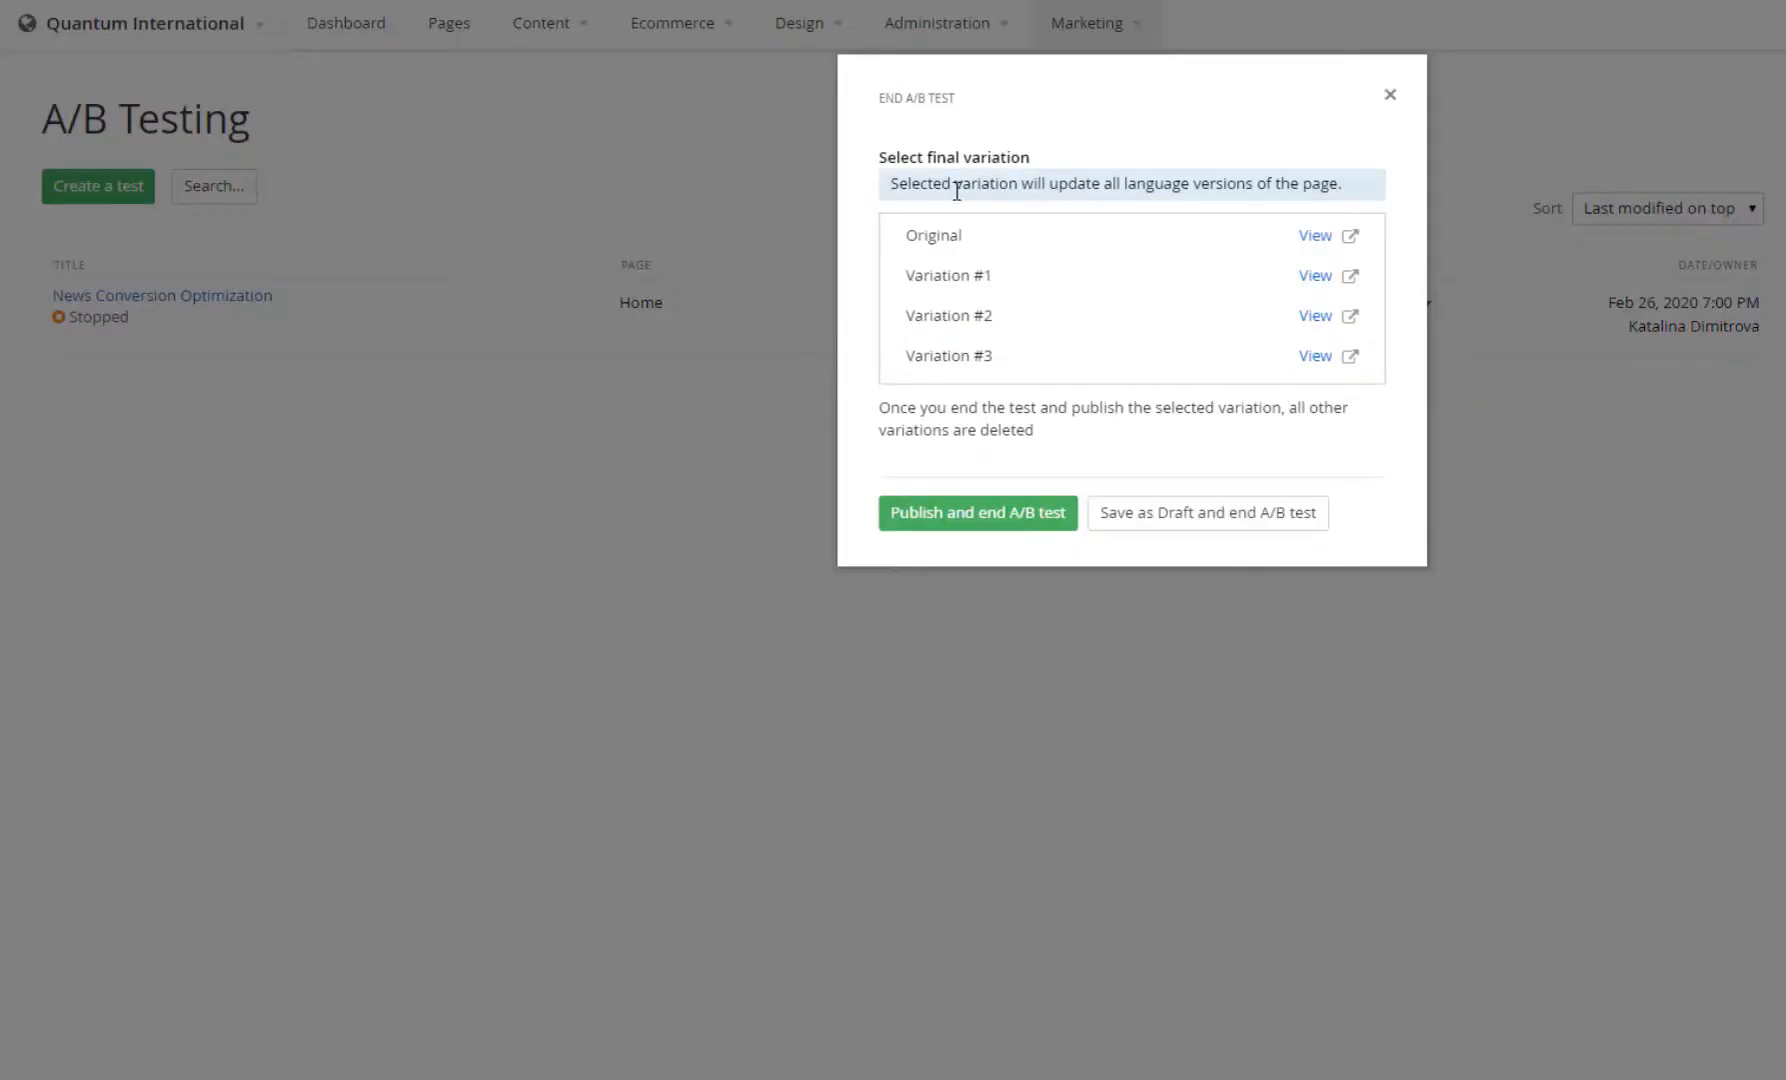
left_click(1008, 280)
left_click(1028, 526)
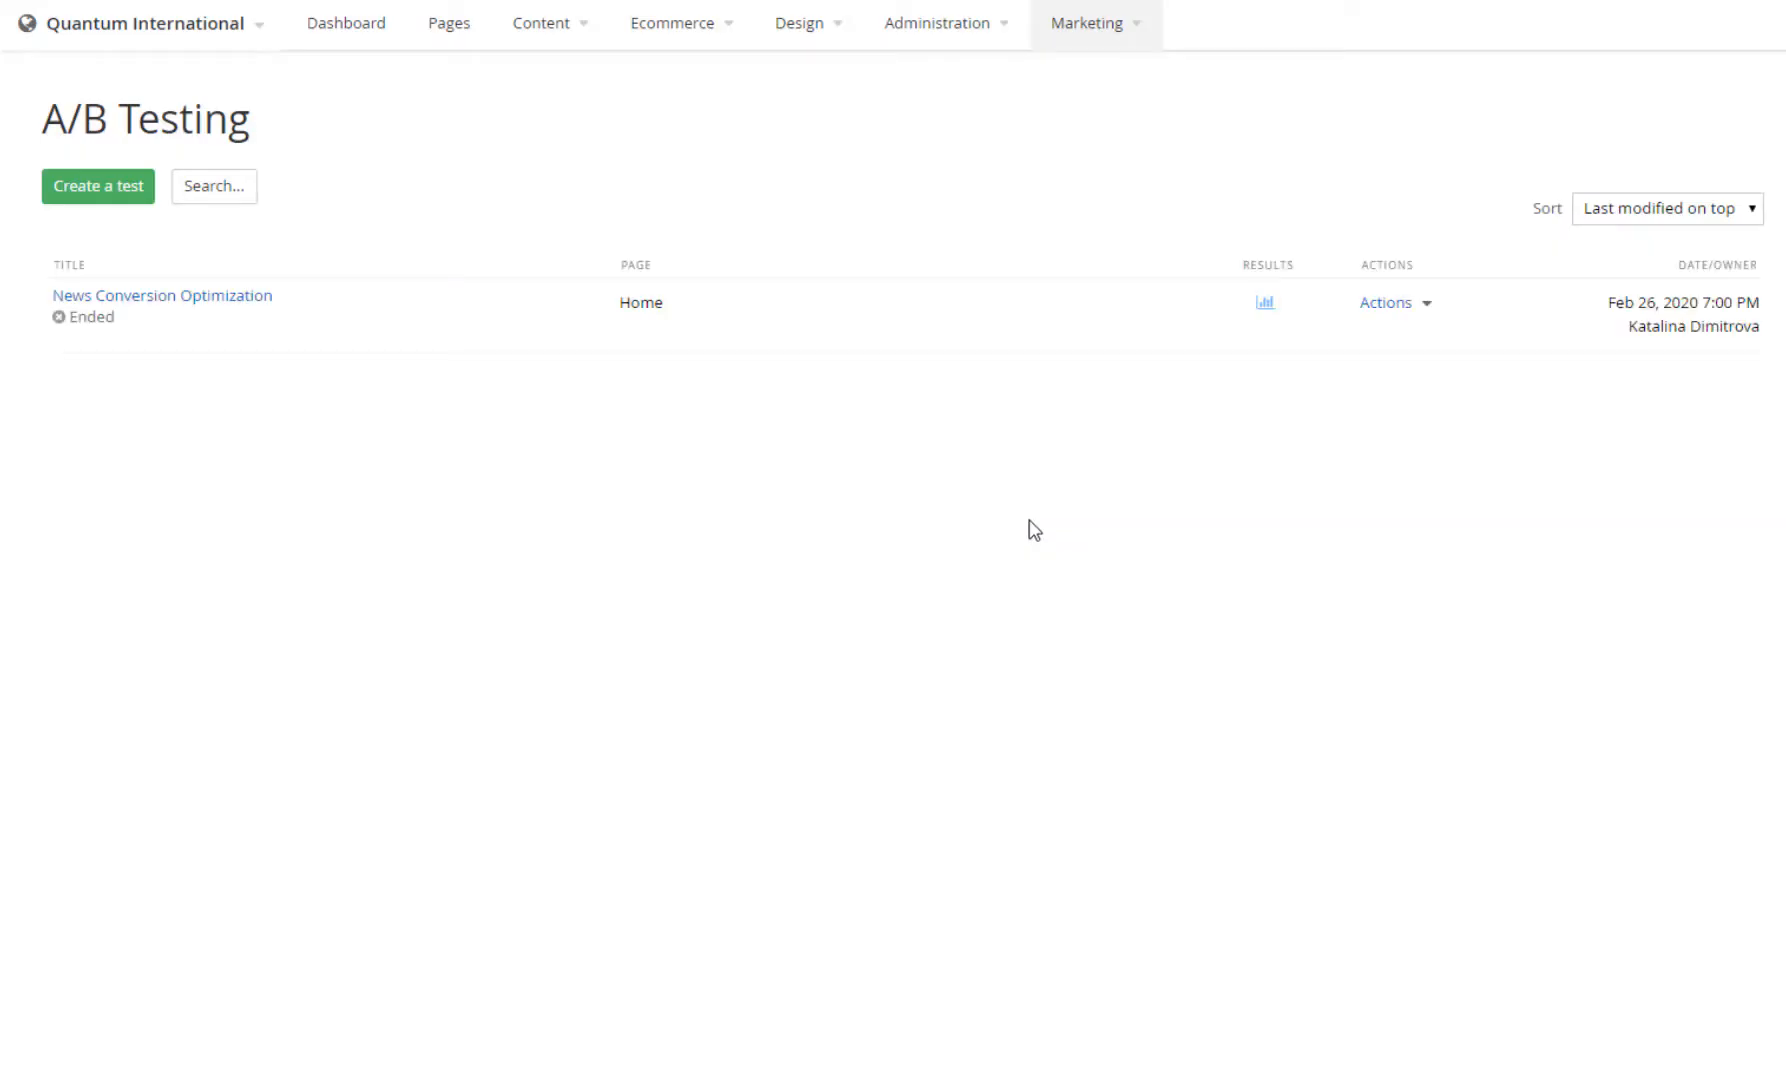